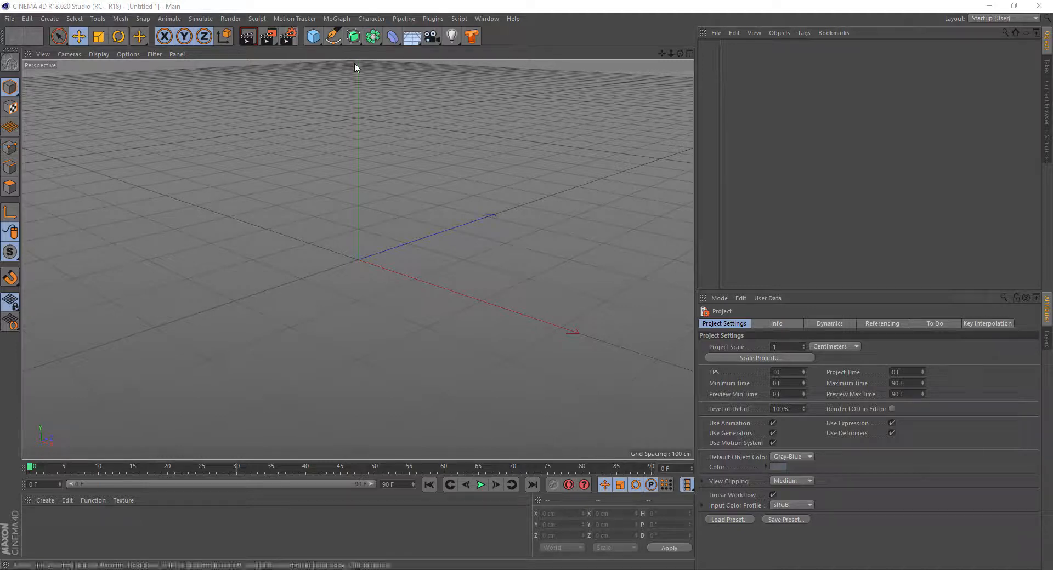
{"action": "left_click", "coordinate": [337, 19]}
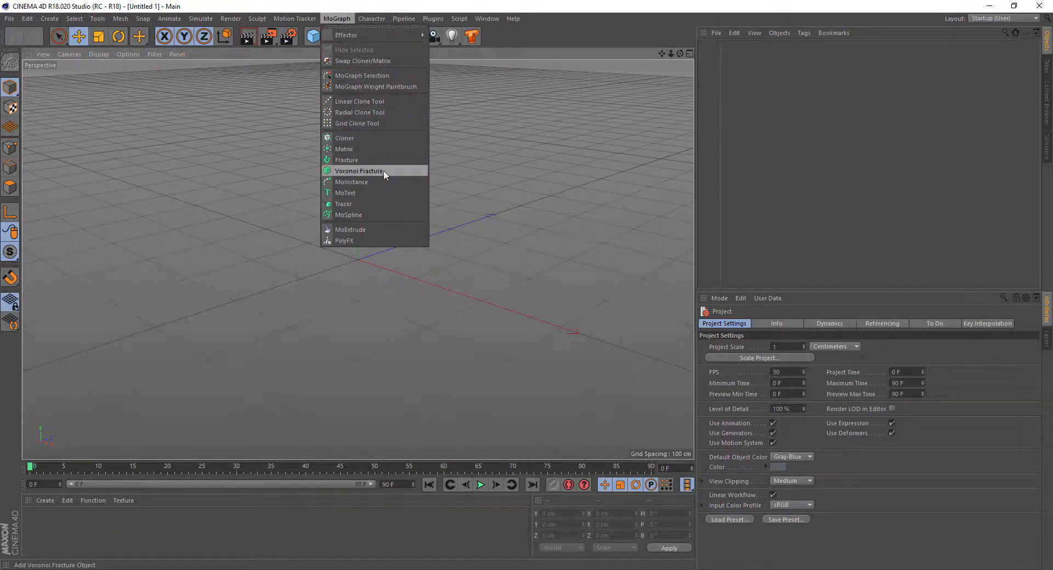
{"action": "left_click", "coordinate": [337, 18]}
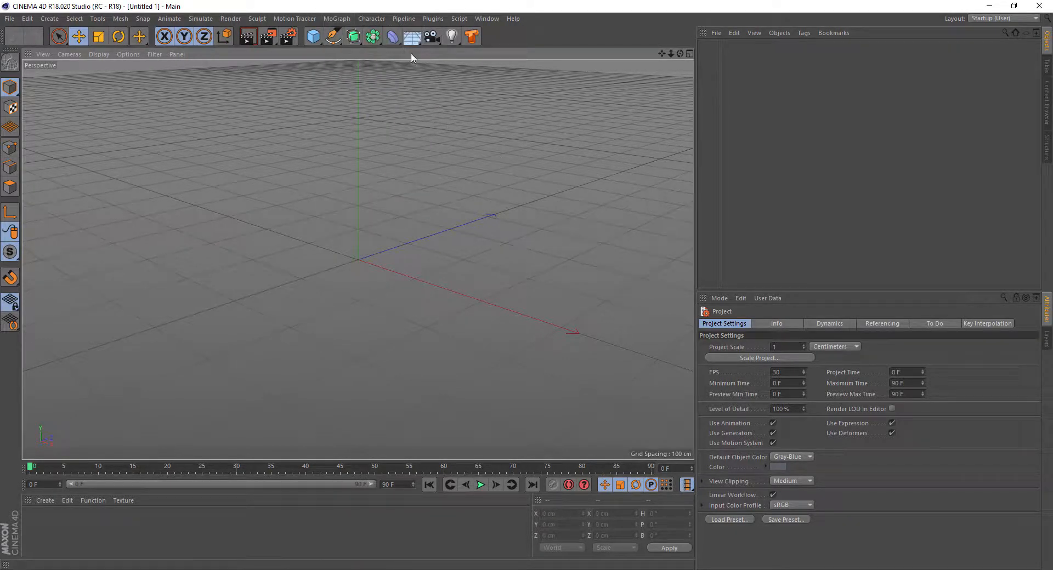
Step: Add a Floor object and a Text spline to the scene
{"action": "left_click", "coordinate": [411, 38]}
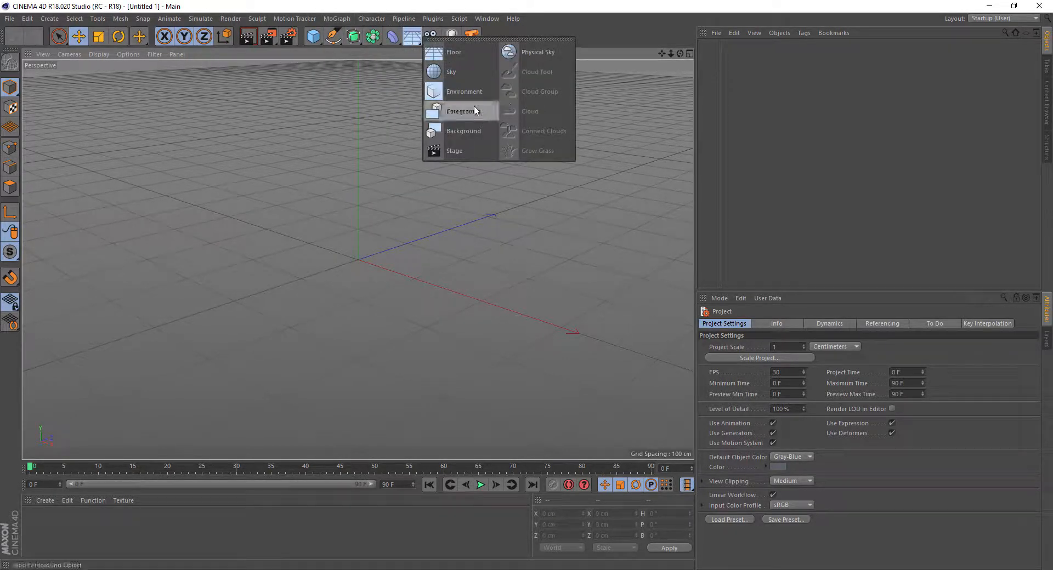
{"action": "left_click", "coordinate": [455, 53]}
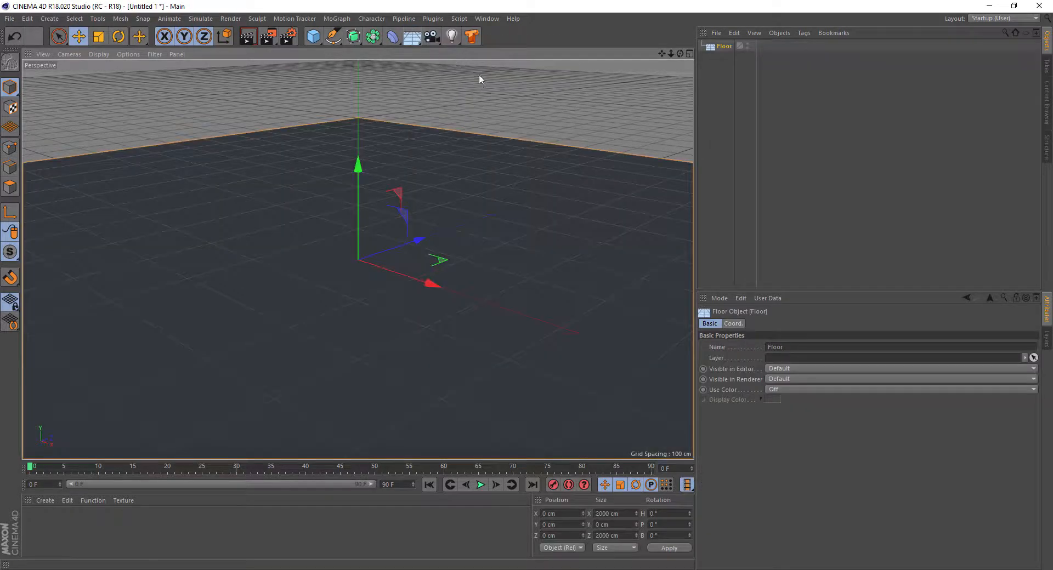
{"action": "left_click", "coordinate": [333, 38]}
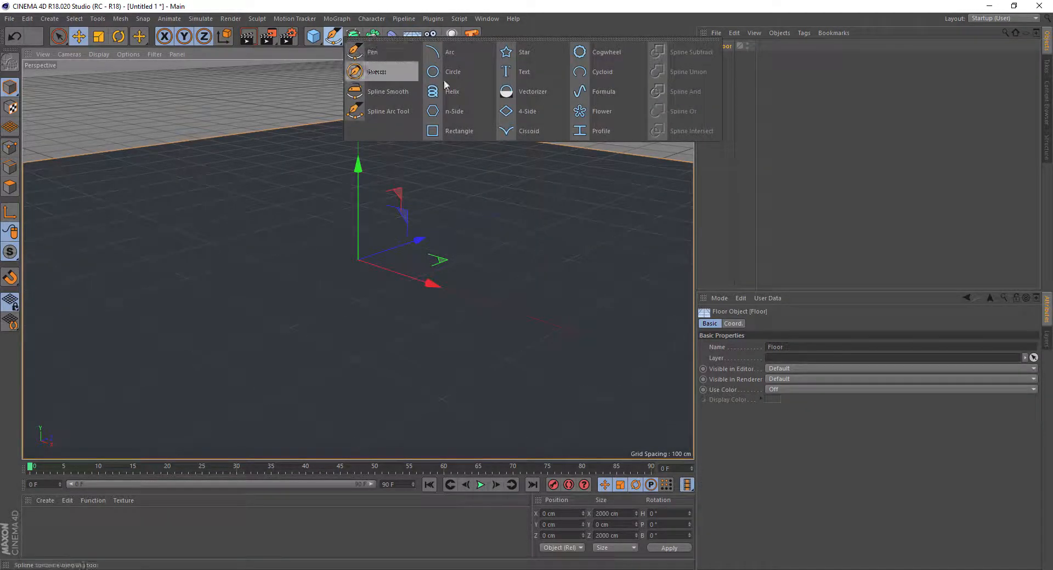
{"action": "left_click", "coordinate": [524, 72]}
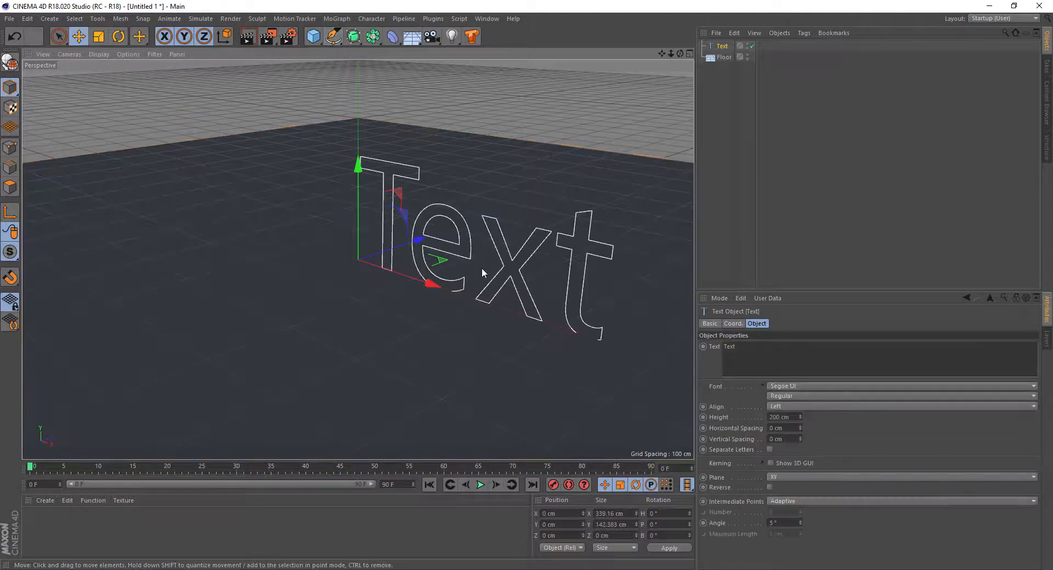
Step: Move the text spline along X to about -206 cm and change its text to EXPLODE
{"action": "left_click_drag", "start_coordinate": [433, 288], "coordinate": [325, 253]}
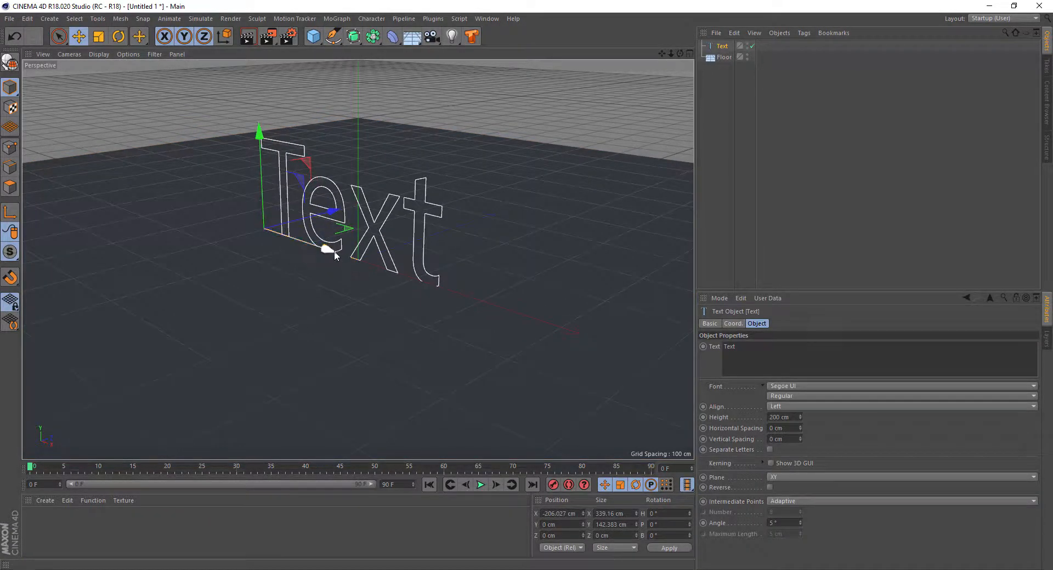
{"action": "left_click", "coordinate": [737, 347]}
{"action": "left_click_drag", "start_coordinate": [737, 348], "coordinate": [681, 352]}
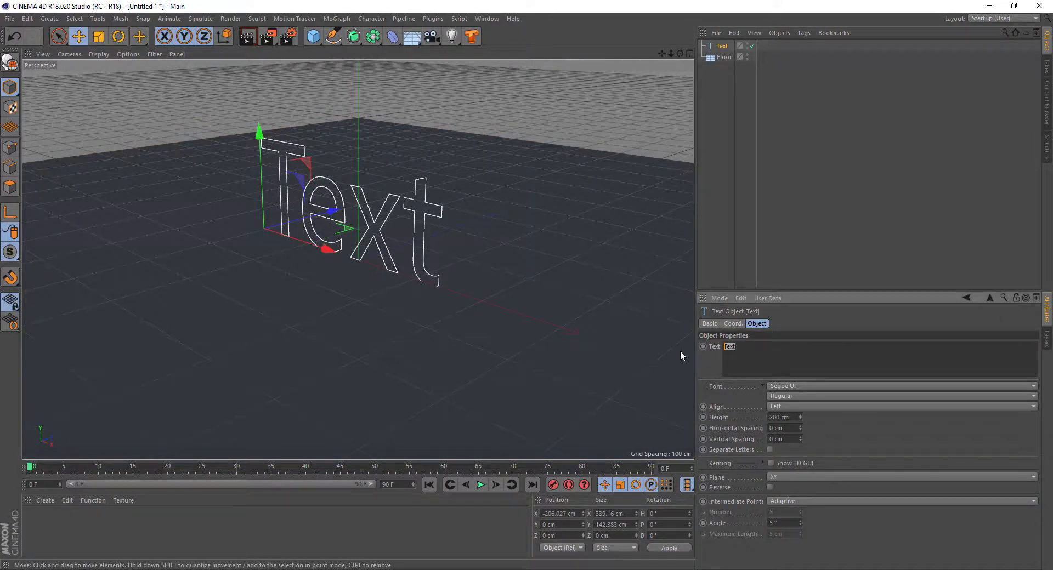
{"action": "type", "text": "EXPO"}
{"action": "key", "text": "BackSpace"}
{"action": "type", "text": "LODE"}
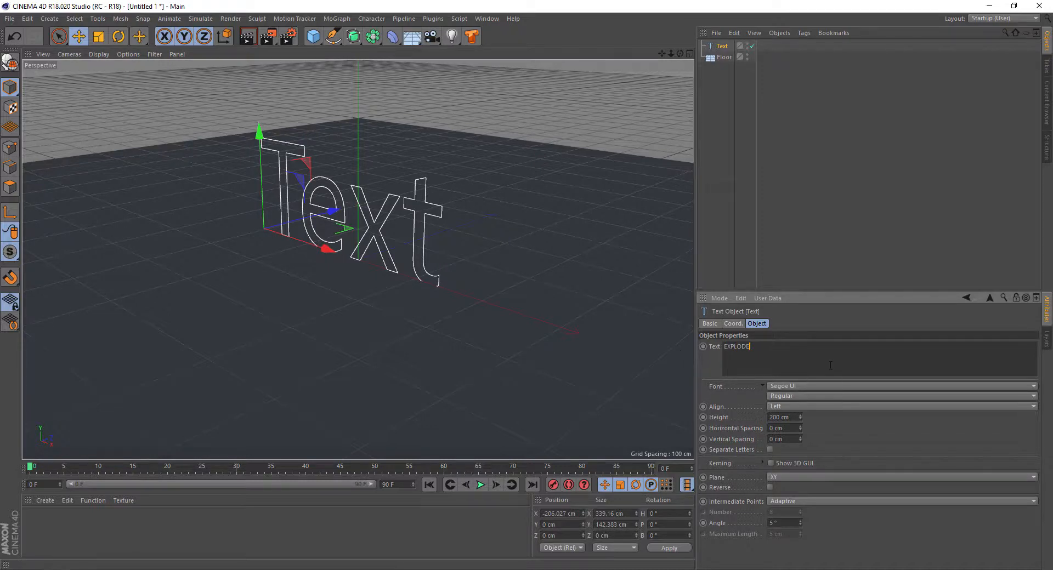
Step: Set the text's font to Oswald and move the spline along X to about -361 cm
{"action": "left_click", "coordinate": [784, 389]}
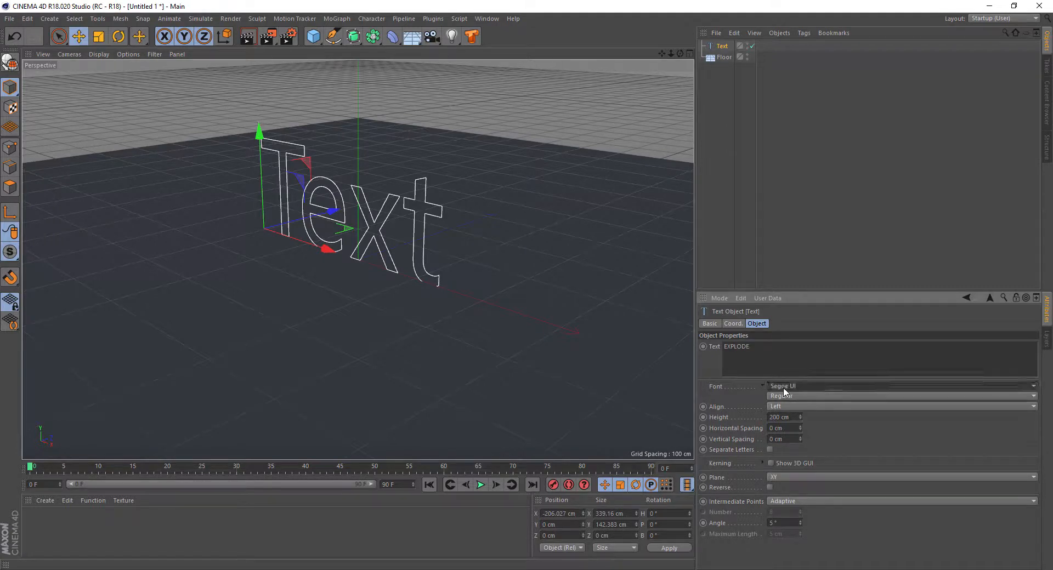
{"action": "left_click", "coordinate": [813, 388]}
{"action": "left_click", "coordinate": [799, 77]}
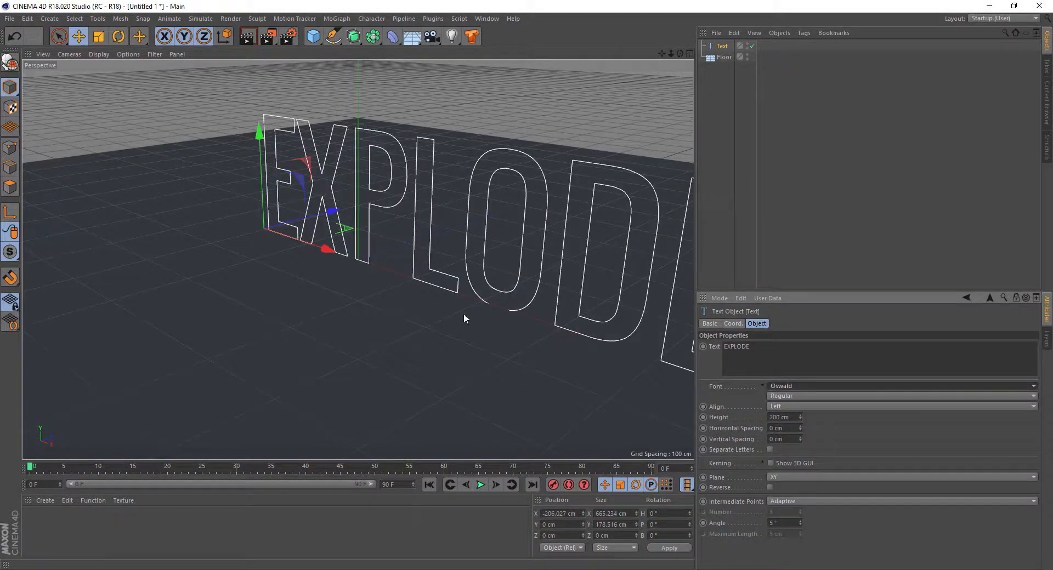
{"action": "left_click_drag", "start_coordinate": [327, 249], "coordinate": [258, 267]}
Step: Add an Extrude generator, make the text spline its child, and set the extrusion's Z movement to 107 cm
{"action": "left_click_drag", "start_coordinate": [354, 42], "coordinate": [489, 57]}
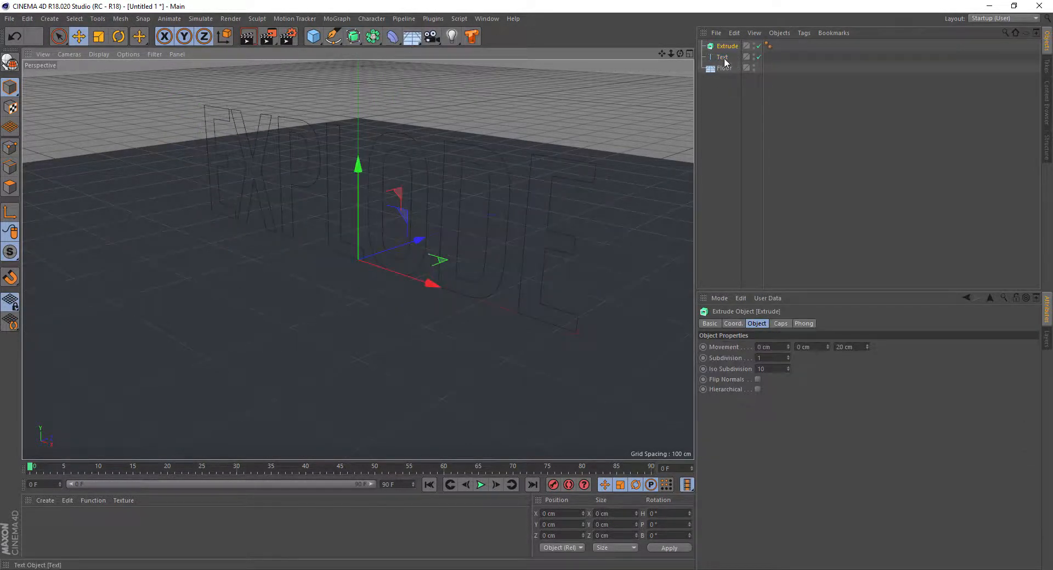
{"action": "left_click_drag", "start_coordinate": [724, 57], "coordinate": [727, 46]}
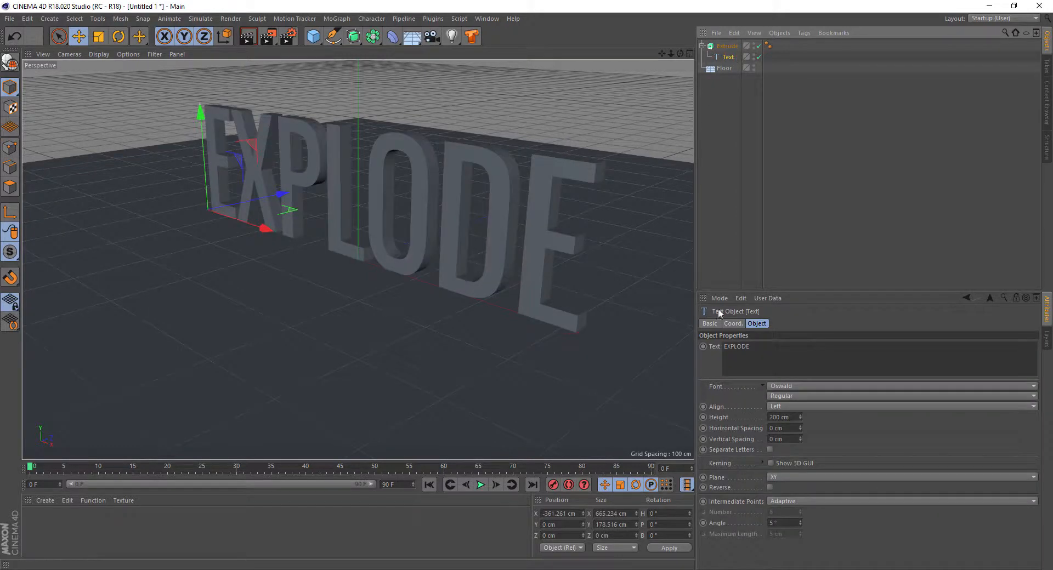
{"action": "left_click_drag", "start_coordinate": [561, 271], "coordinate": [526, 293], "text": "alt"}
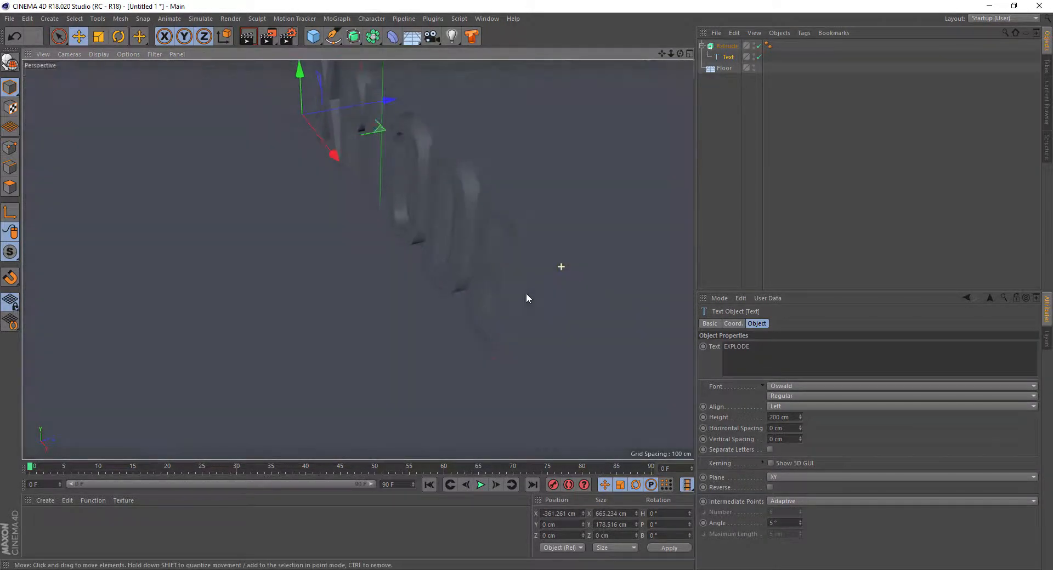
{"action": "left_click", "coordinate": [727, 46]}
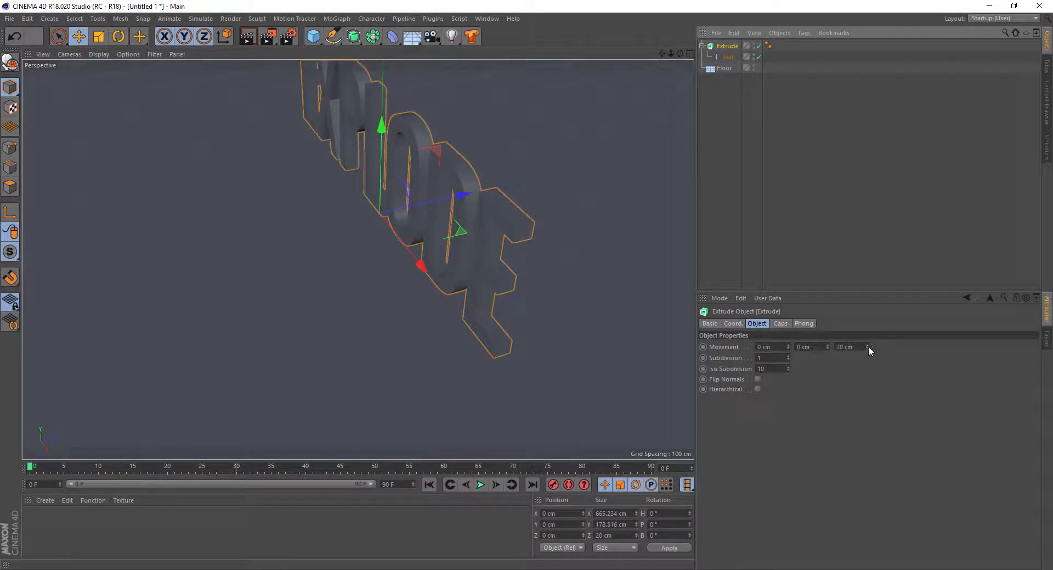
{"action": "left_click_drag", "start_coordinate": [869, 347], "coordinate": [875, 318]}
Step: Set the extrusion's start cap to Fillet Cap with a radius of 4 cm
{"action": "scroll", "coordinate": [561, 179], "scroll_direction": "up", "scroll_amount": 3}
{"action": "scroll", "coordinate": [501, 284], "scroll_direction": "up", "scroll_amount": 4}
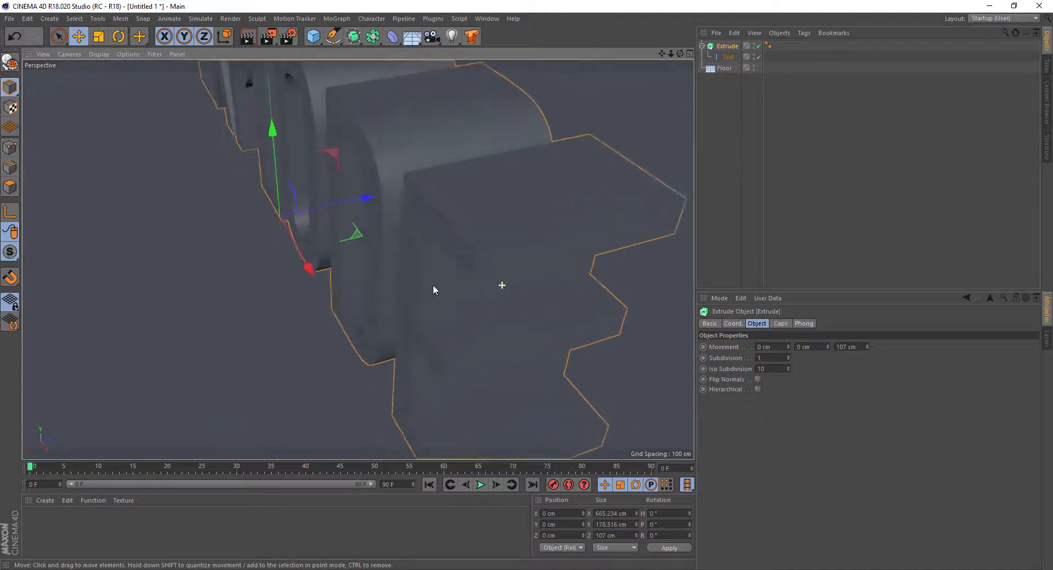
{"action": "scroll", "coordinate": [428, 287], "scroll_direction": "up", "scroll_amount": 3}
{"action": "scroll", "coordinate": [505, 229], "scroll_direction": "up", "scroll_amount": 3}
{"action": "scroll", "coordinate": [522, 226], "scroll_direction": "up", "scroll_amount": 3}
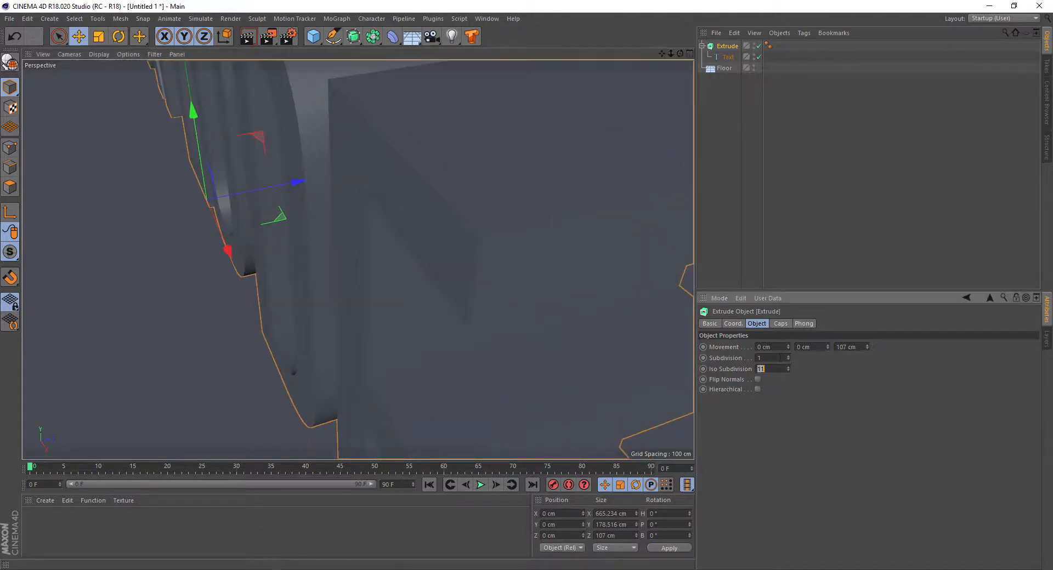
{"action": "left_click", "coordinate": [780, 323]}
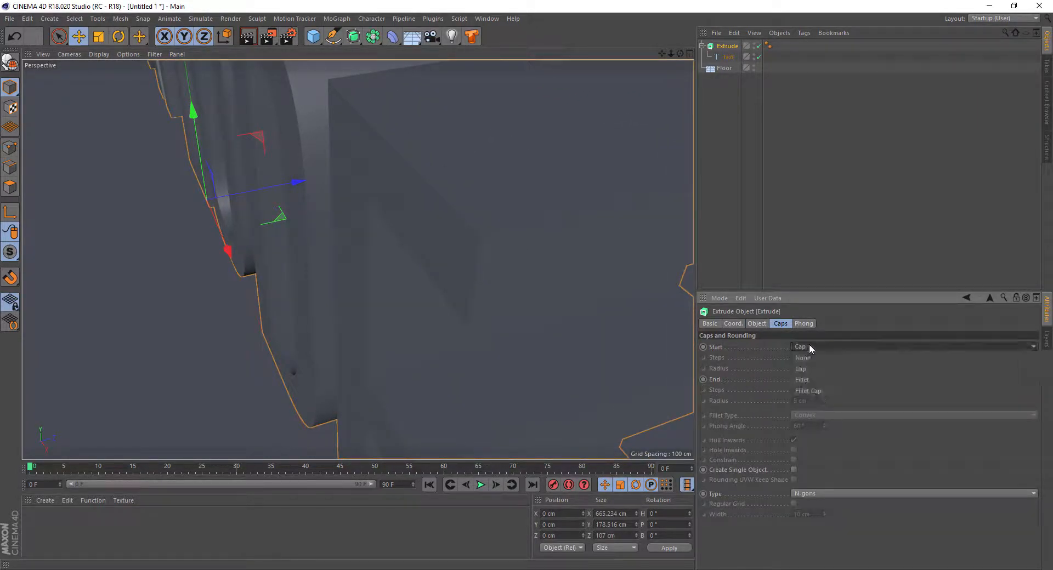
{"action": "left_click", "coordinate": [809, 347]}
{"action": "left_click", "coordinate": [829, 392]}
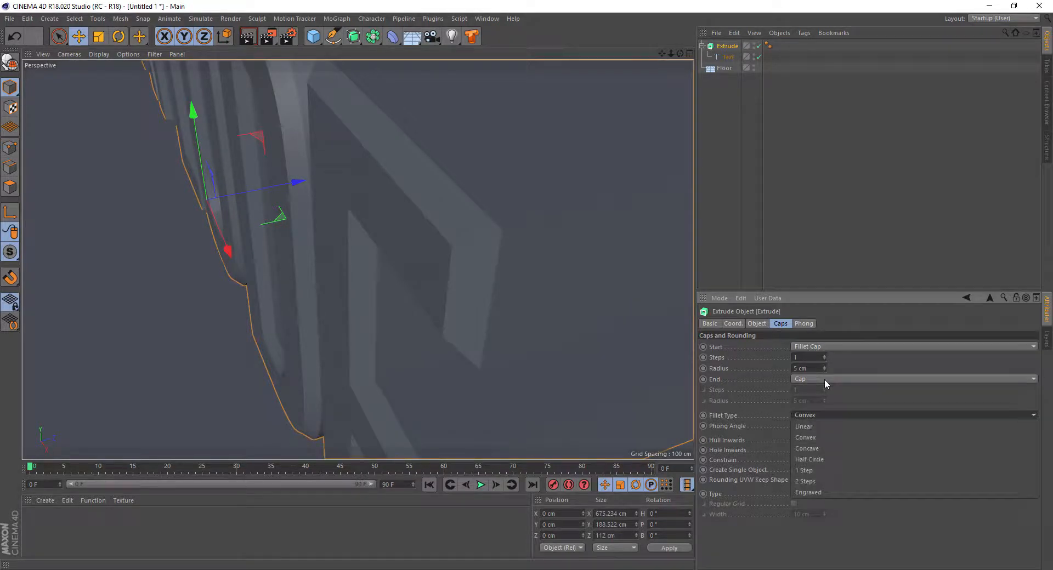
{"action": "left_click", "coordinate": [824, 371]}
Step: Set the extrusion's end cap to Fillet Cap
{"action": "left_click", "coordinate": [821, 379]}
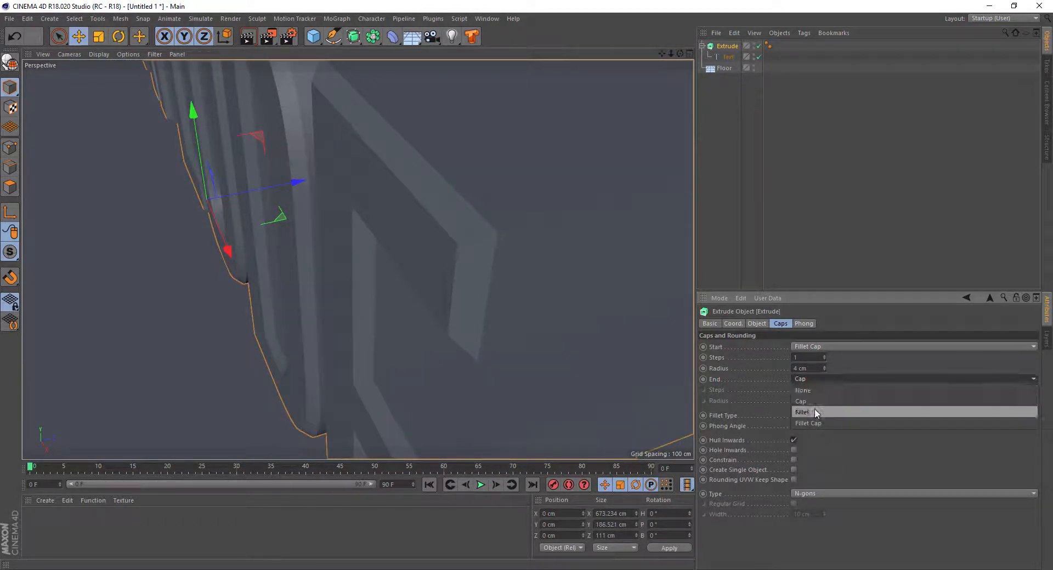
{"action": "left_click", "coordinate": [814, 412]}
{"action": "left_click", "coordinate": [819, 379]}
{"action": "left_click", "coordinate": [817, 423]}
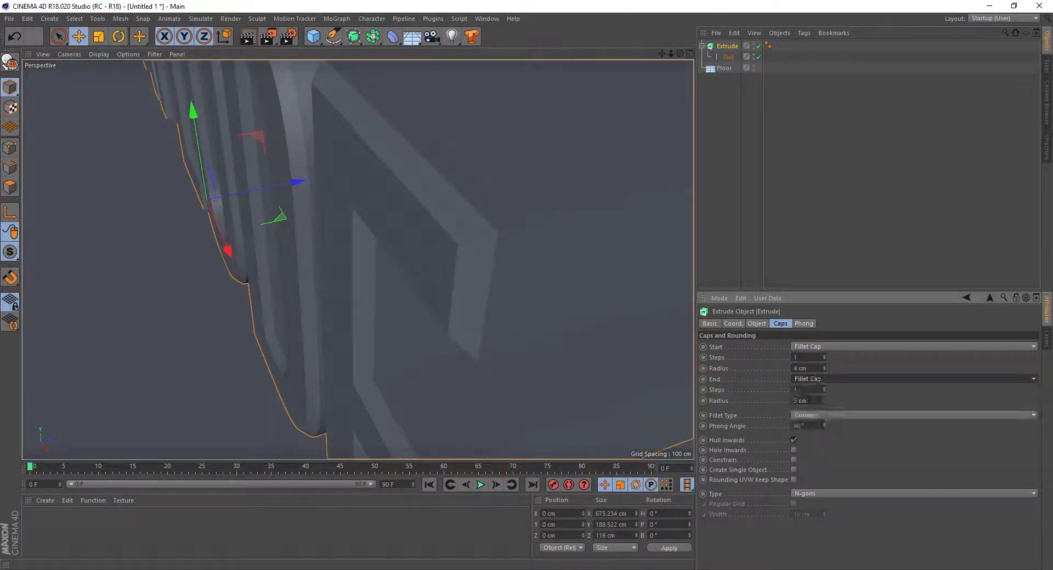
Step: Smooth the start cap's fillet by setting it to 17 steps with a 4 cm radius
{"action": "left_click", "coordinate": [823, 367]}
{"action": "left_click", "coordinate": [825, 356]}
{"action": "left_click", "coordinate": [825, 356]}
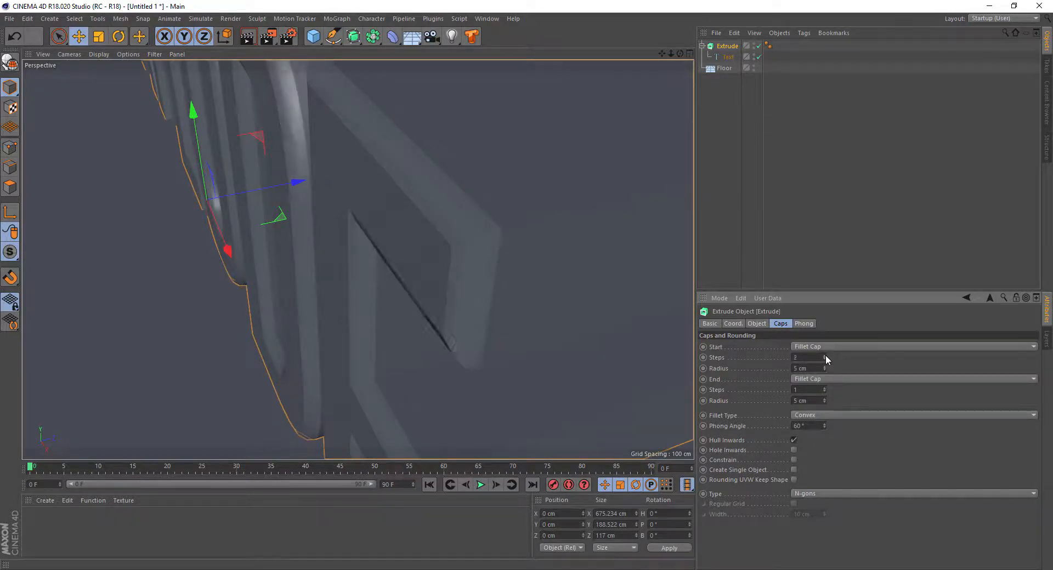
{"action": "left_click", "coordinate": [825, 356]}
{"action": "left_click", "coordinate": [825, 356]}
{"action": "left_click", "coordinate": [824, 356]}
{"action": "left_click", "coordinate": [825, 356]}
{"action": "left_click", "coordinate": [825, 356]}
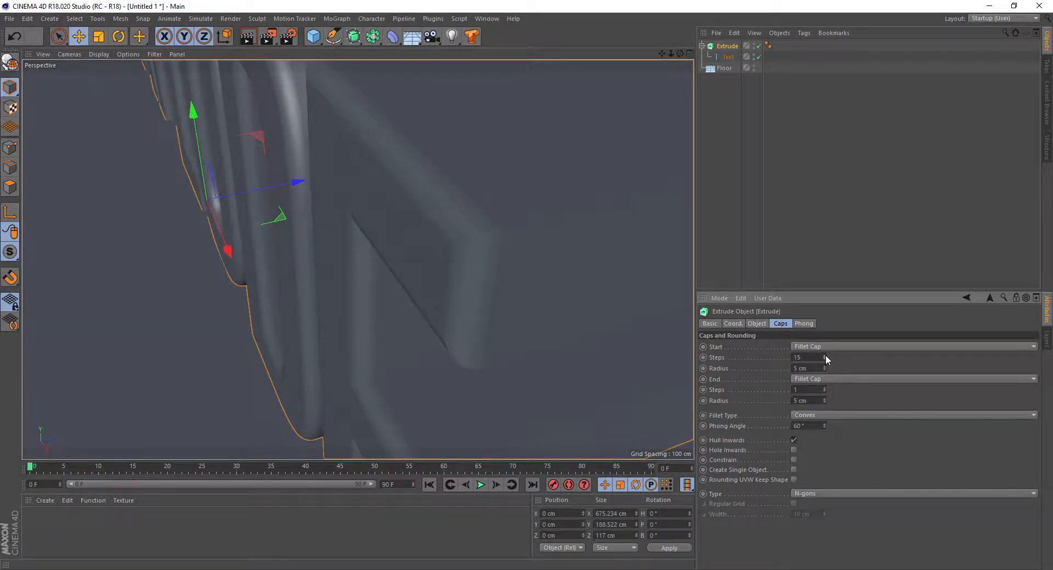
{"action": "left_click", "coordinate": [825, 366]}
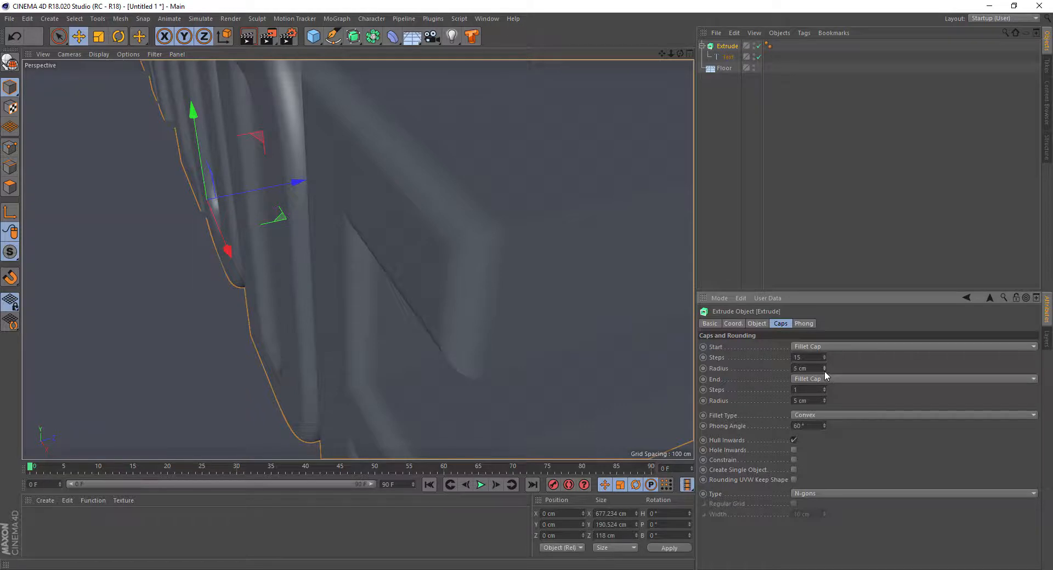
{"action": "left_click", "coordinate": [825, 371]}
{"action": "left_click", "coordinate": [824, 370]}
{"action": "left_click", "coordinate": [825, 356]}
{"action": "left_click", "coordinate": [826, 356]}
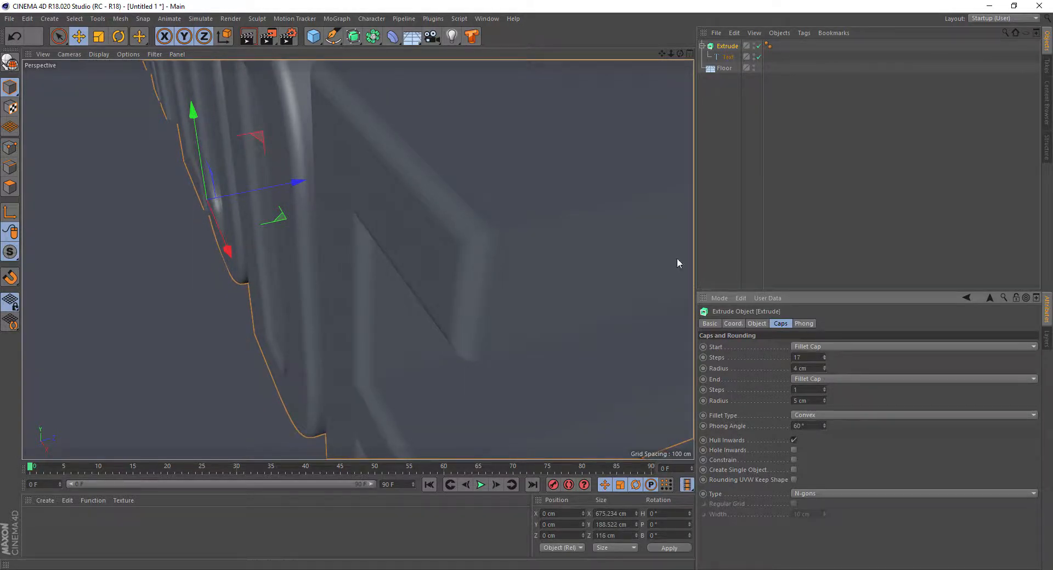
Step: Add two omni lights to the scene with the extruded text
{"action": "scroll", "coordinate": [479, 248], "scroll_direction": "down", "scroll_amount": 3}
{"action": "left_click_drag", "start_coordinate": [679, 54], "coordinate": [752, 52]}
{"action": "scroll", "coordinate": [429, 159], "scroll_direction": "down", "scroll_amount": 6}
{"action": "scroll", "coordinate": [444, 147], "scroll_direction": "up", "scroll_amount": 2}
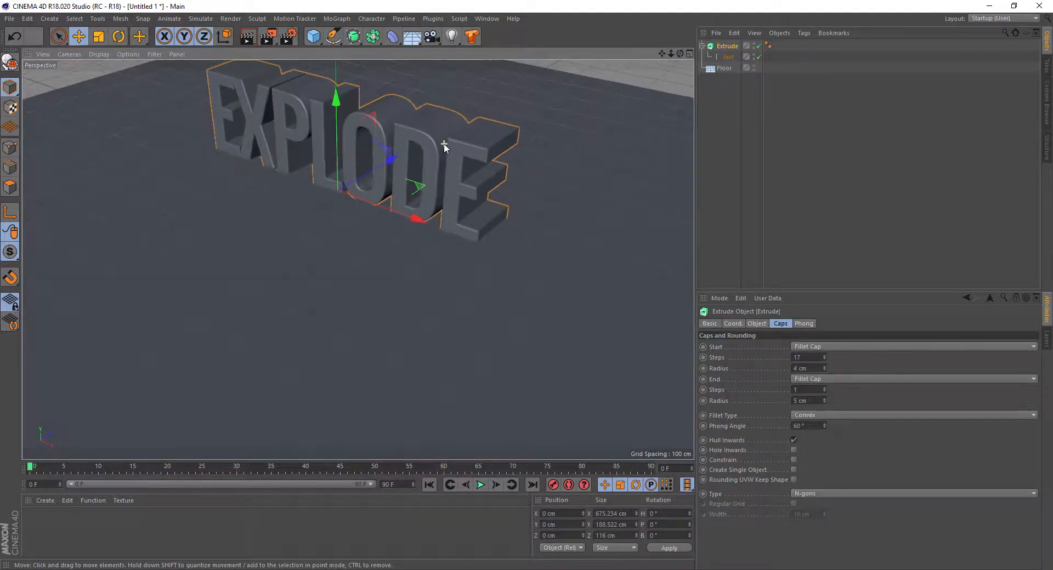
{"action": "left_click_drag", "start_coordinate": [662, 54], "coordinate": [765, 164]}
{"action": "left_click_drag", "start_coordinate": [671, 54], "coordinate": [358, 260]}
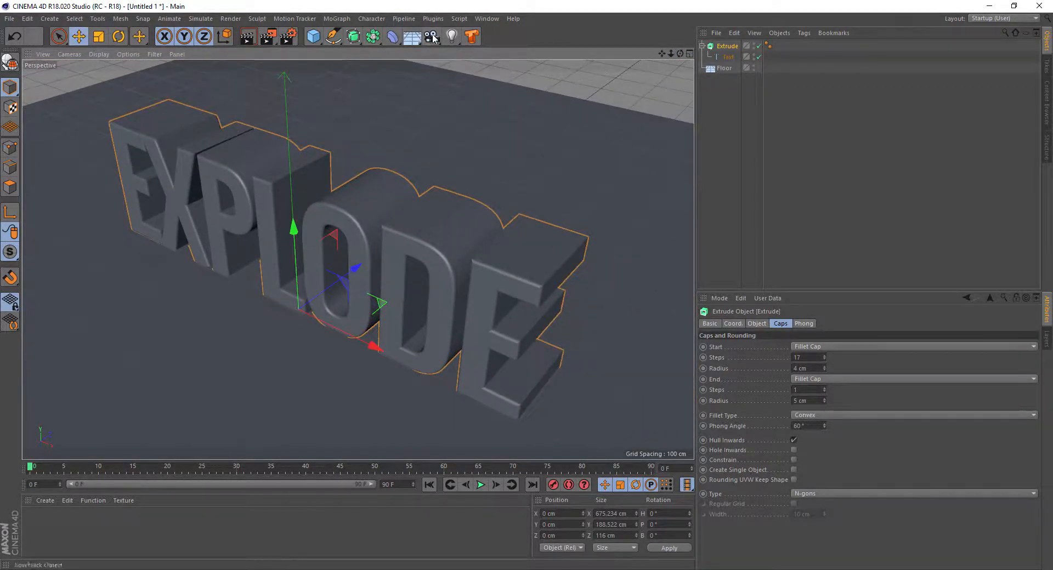
{"action": "left_click", "coordinate": [452, 36]}
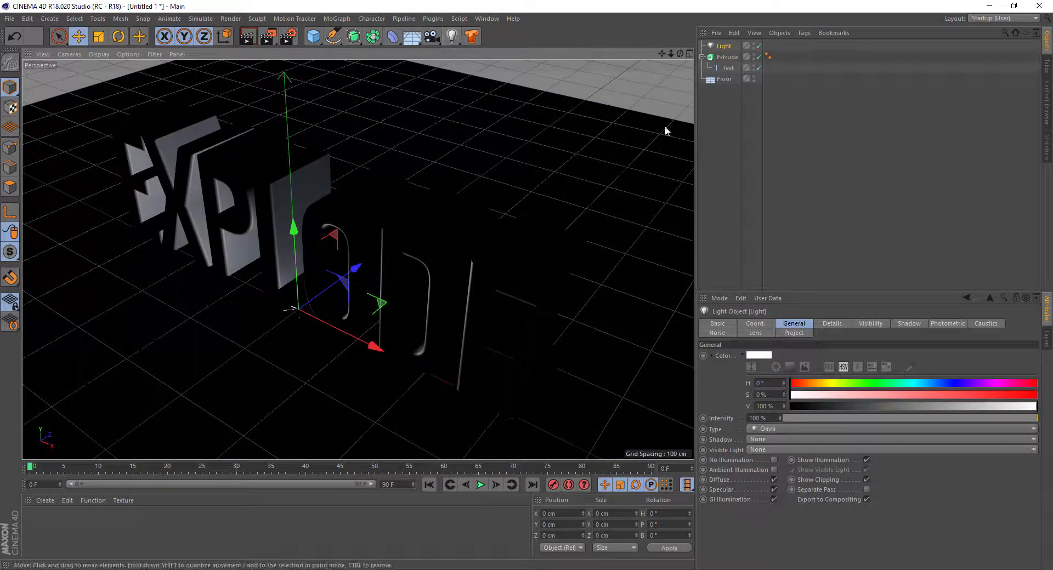
{"action": "left_click", "coordinate": [452, 36]}
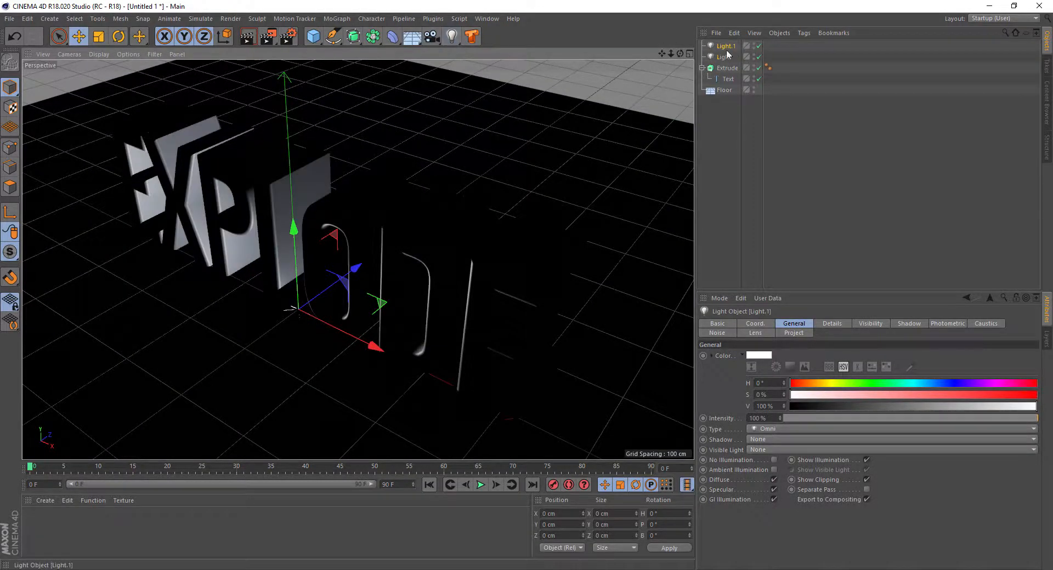
Step: Raise both lights above the text in the front view, one toward negative X and the other at about X 564 cm, Y 532 cm
{"action": "left_click", "coordinate": [690, 53]}
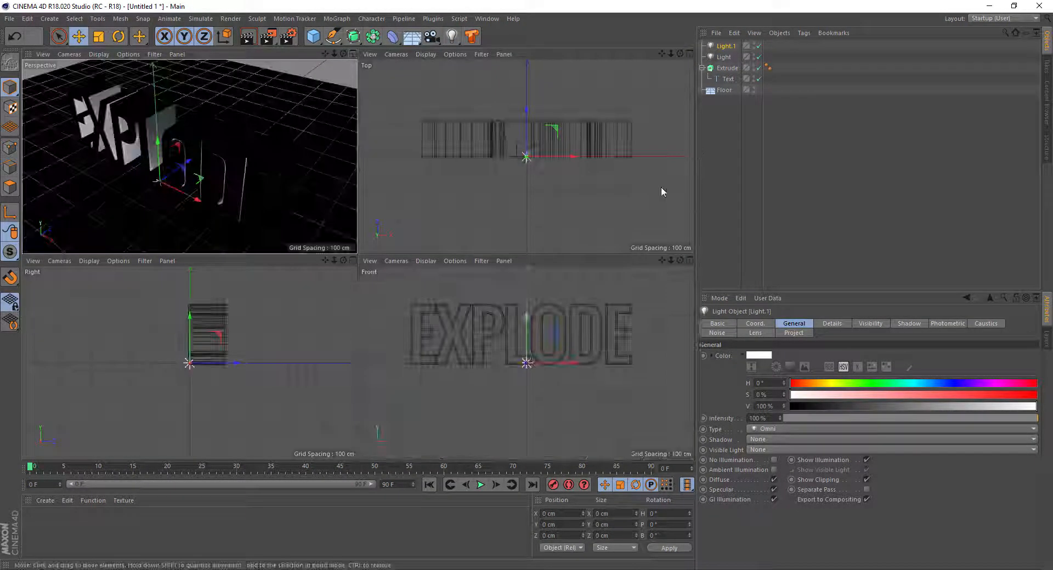
{"action": "left_click", "coordinate": [690, 260]}
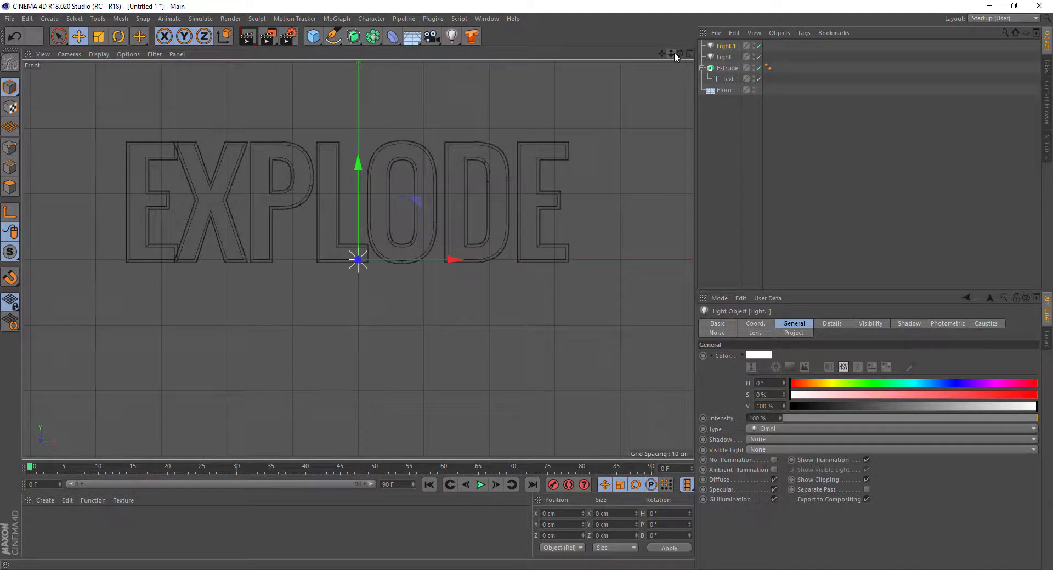
{"action": "left_click_drag", "start_coordinate": [671, 53], "coordinate": [635, 54]}
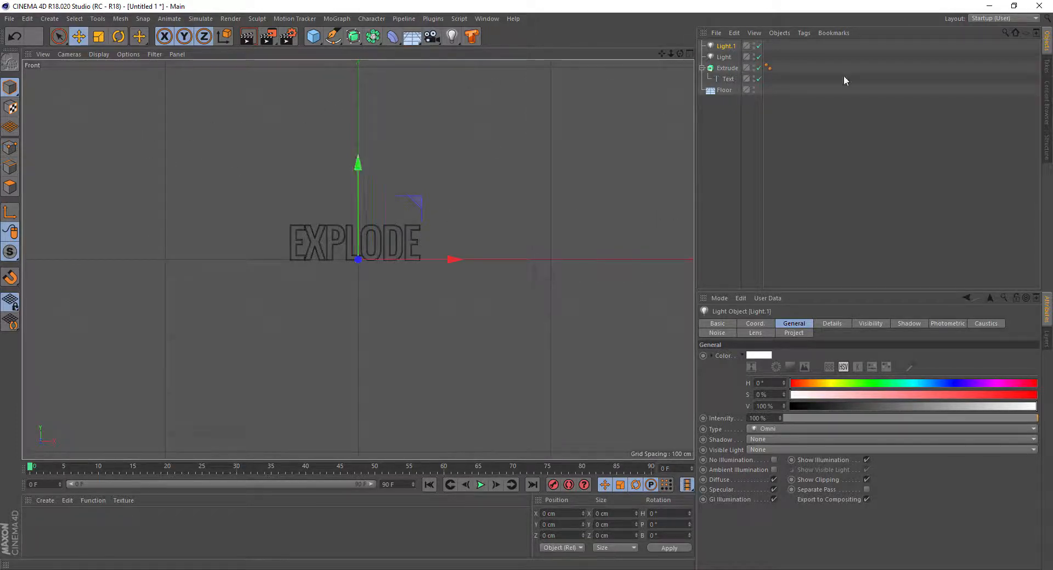
{"action": "left_click", "coordinate": [733, 46]}
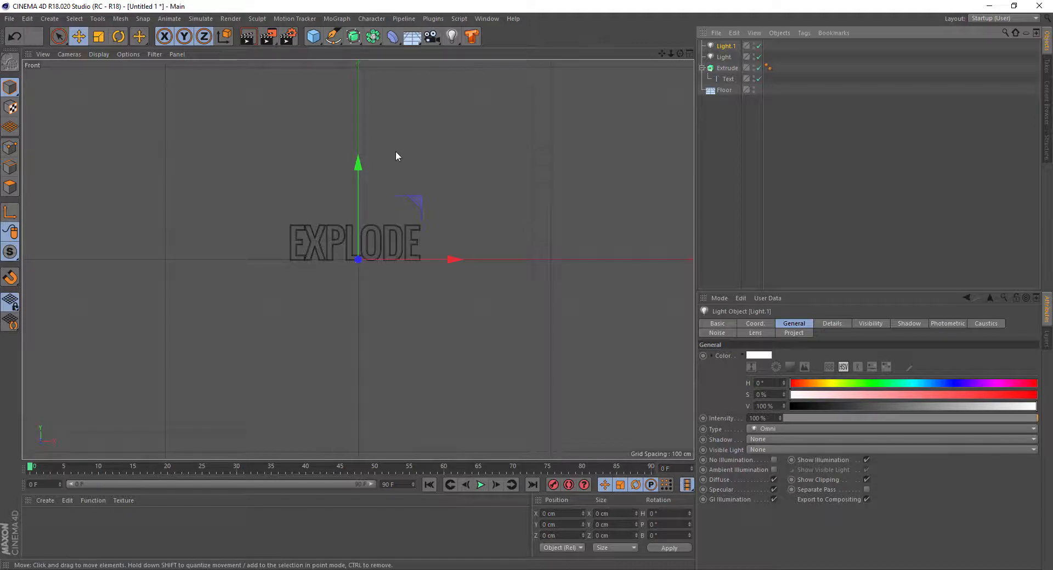
{"action": "left_click_drag", "start_coordinate": [357, 165], "coordinate": [360, 83]}
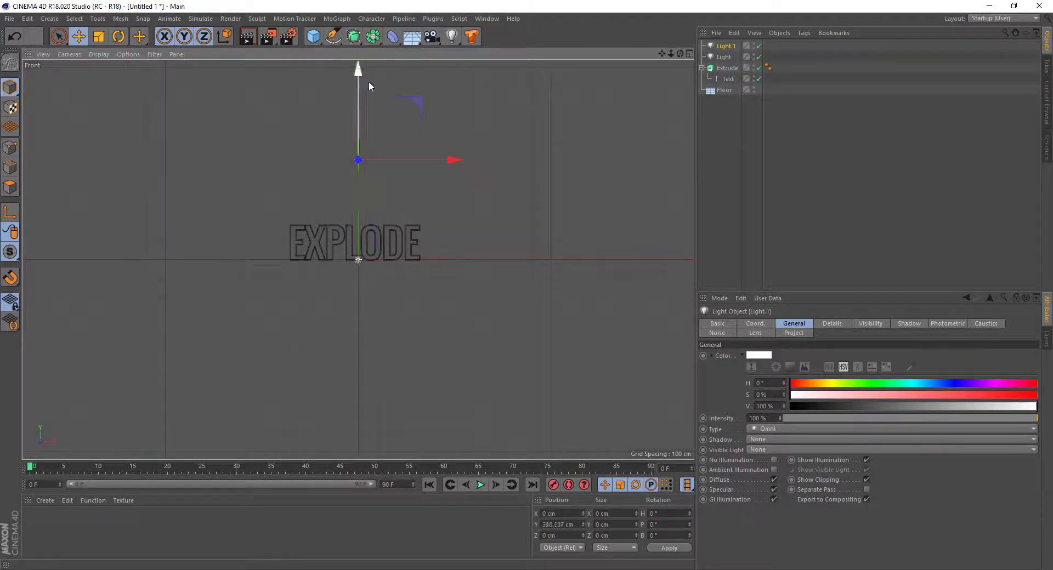
{"action": "left_click_drag", "start_coordinate": [454, 158], "coordinate": [546, 157]}
{"action": "left_click", "coordinate": [724, 57]}
{"action": "middle_click", "coordinate": [599, 87]}
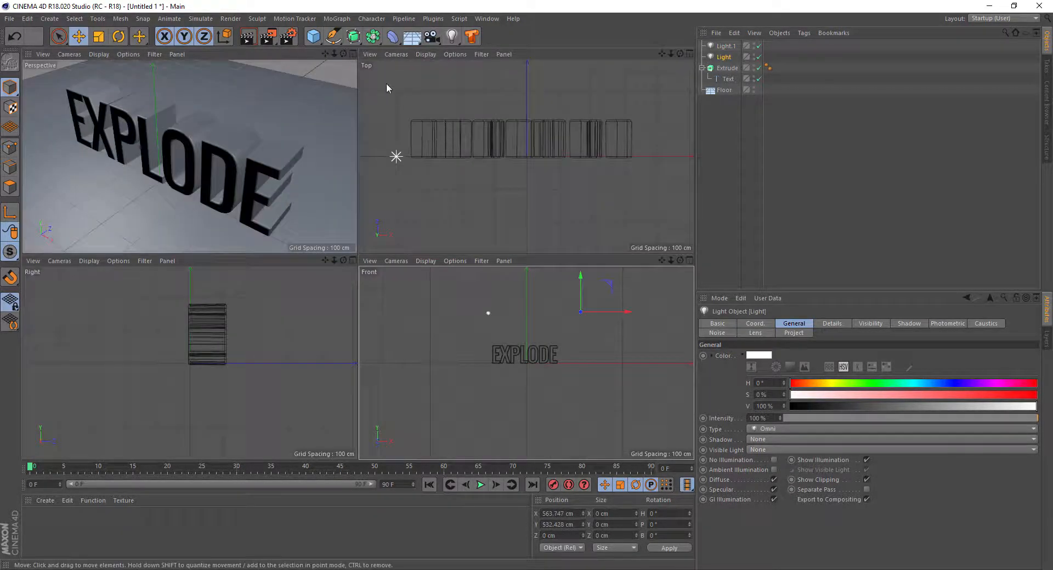
Step: Move the selected light in front of the text at about X 665, Y 708, Z -520 cm and test-render the perspective view
{"action": "left_click", "coordinate": [353, 54]}
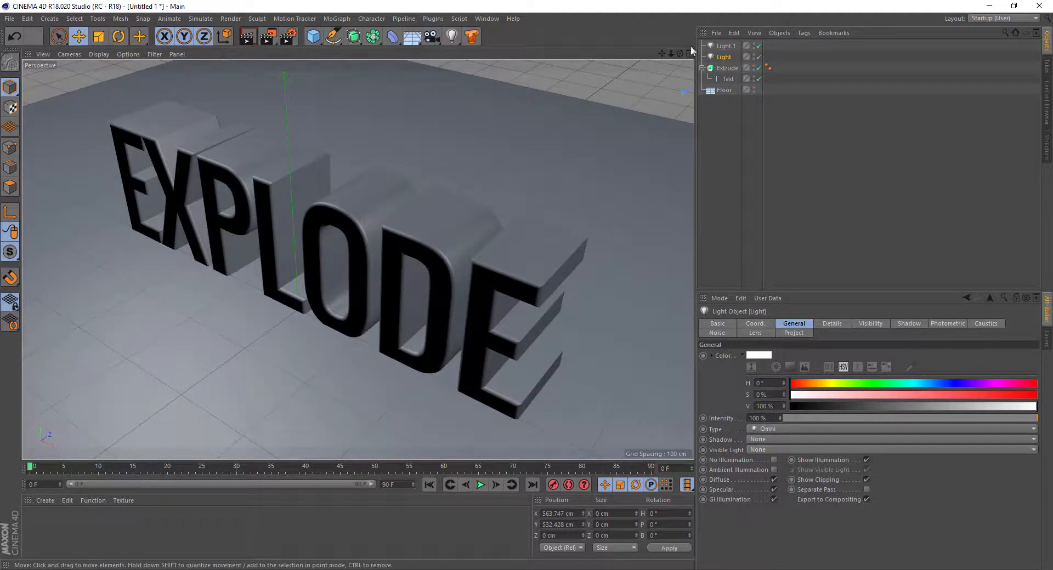
{"action": "left_click_drag", "start_coordinate": [671, 52], "coordinate": [642, 56]}
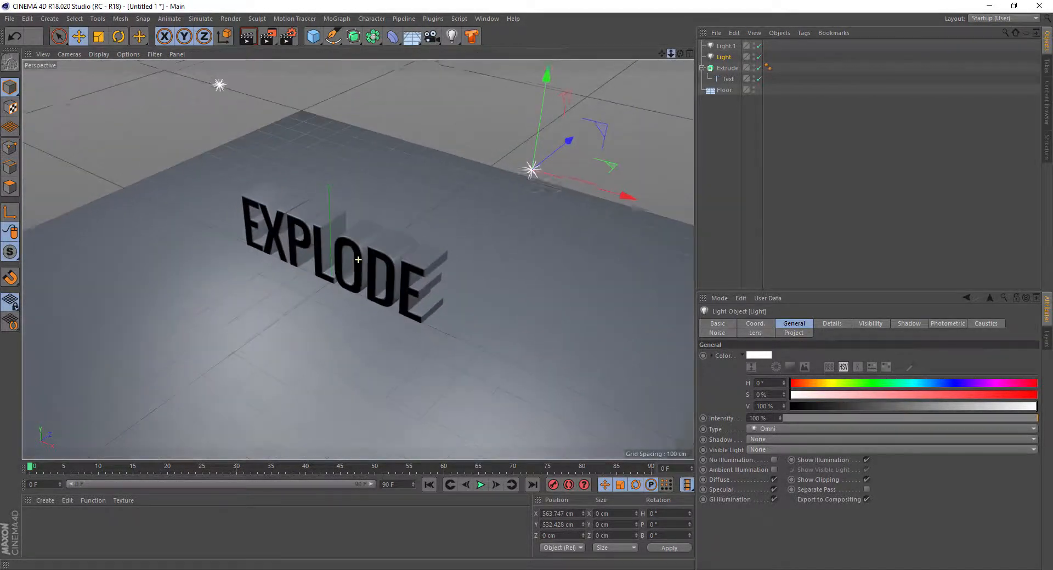
{"action": "left_click_drag", "start_coordinate": [561, 150], "coordinate": [543, 347]}
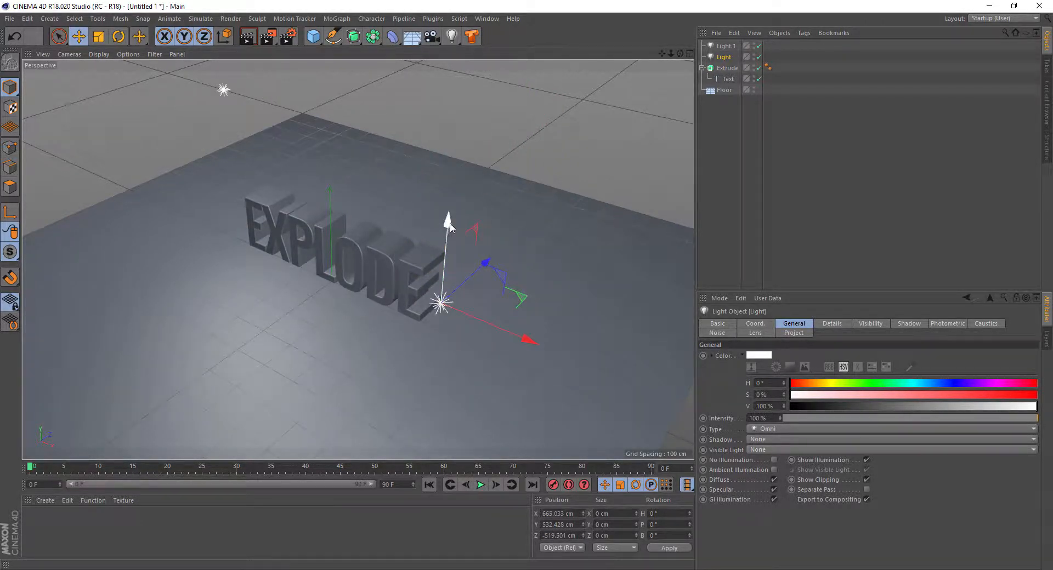
{"action": "left_click_drag", "start_coordinate": [450, 227], "coordinate": [458, 131]}
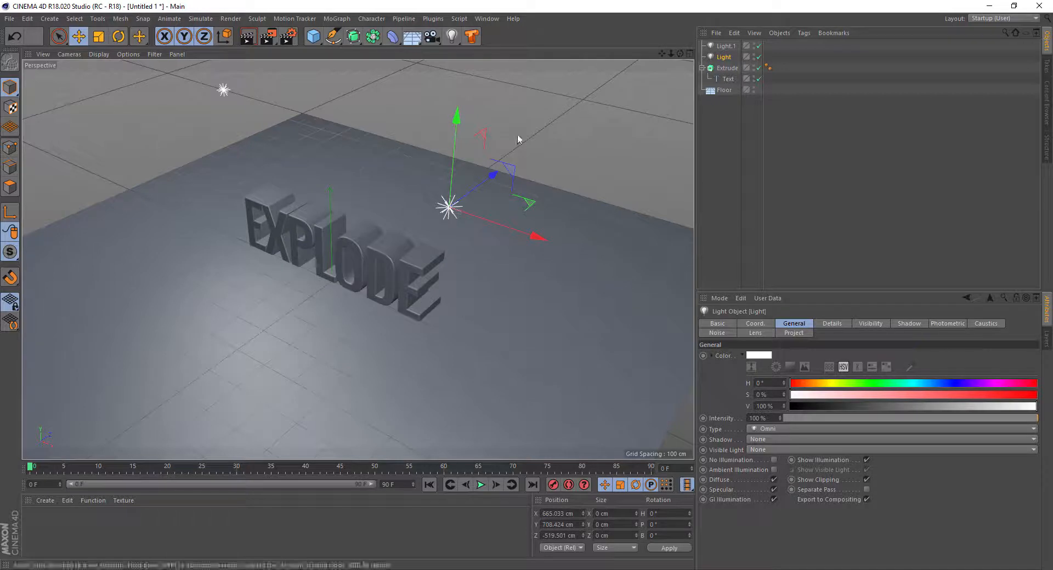
{"action": "left_click", "coordinate": [255, 34]}
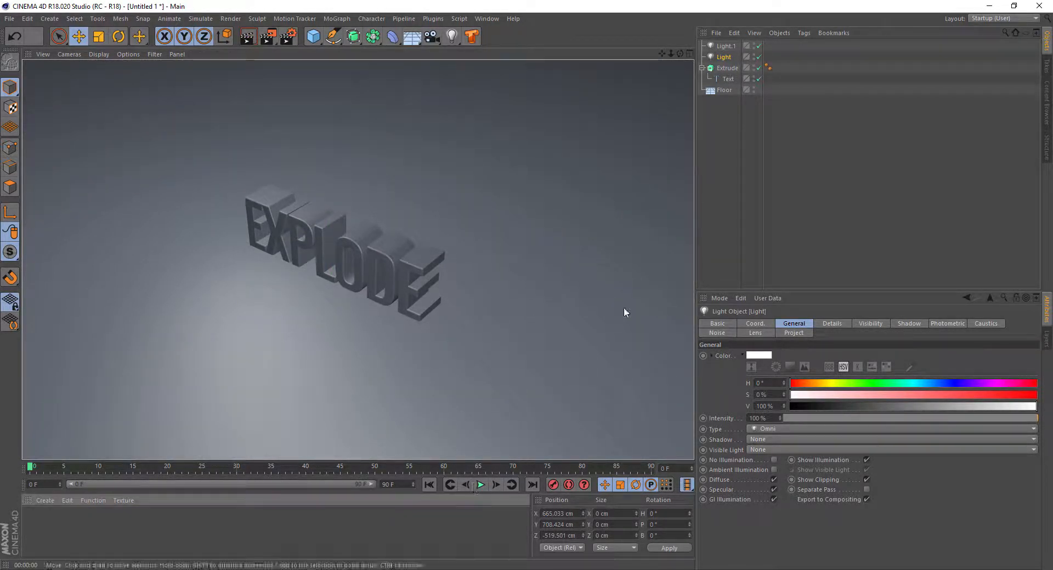
{"action": "left_click", "coordinate": [600, 308]}
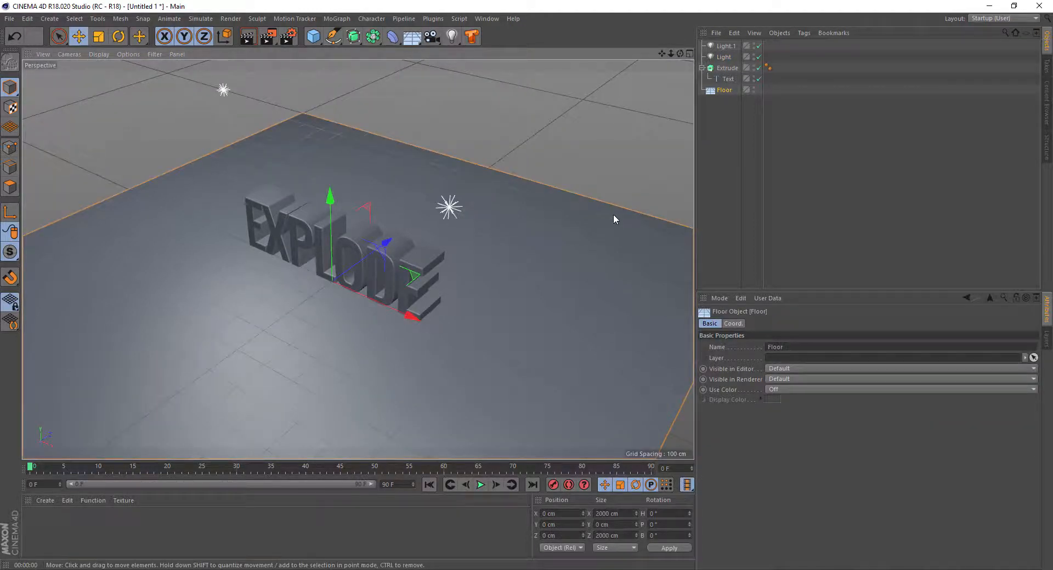
Step: Load the Kandy_ocean, Kandy_red and Kandy_royal_blue materials from the GSG_Texture_Kit library into the scene
{"action": "left_click", "coordinate": [1045, 90]}
{"action": "double_click", "coordinate": [741, 122]}
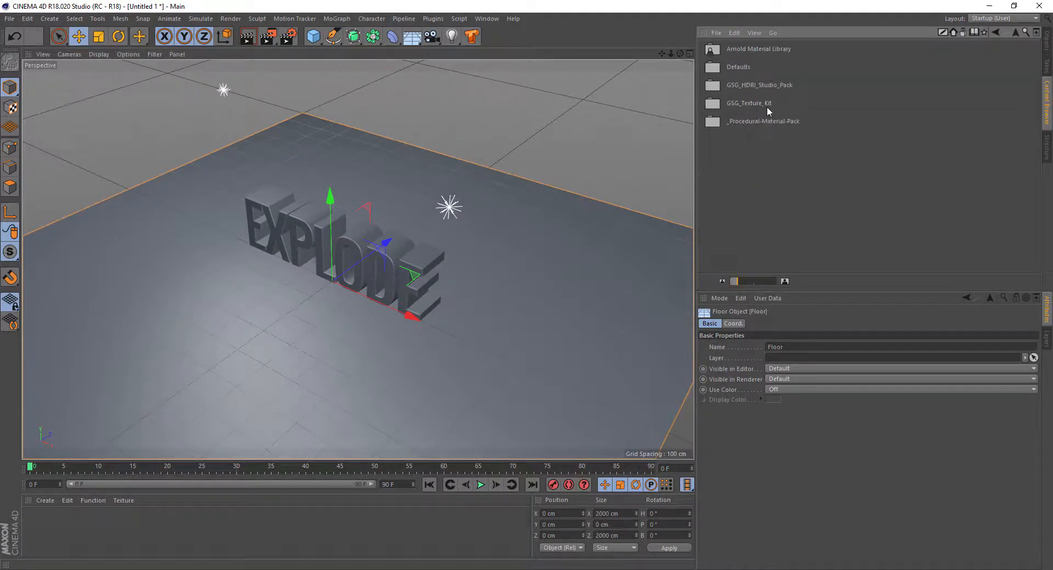
{"action": "double_click", "coordinate": [755, 103]}
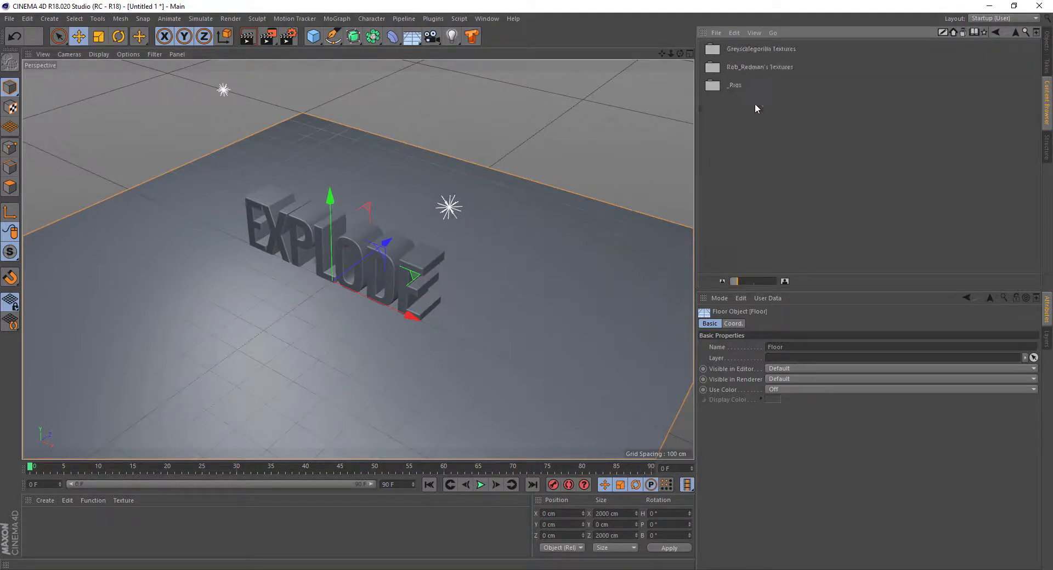
{"action": "double_click", "coordinate": [760, 66]}
{"action": "scroll", "coordinate": [762, 190], "scroll_direction": "down", "scroll_amount": 5}
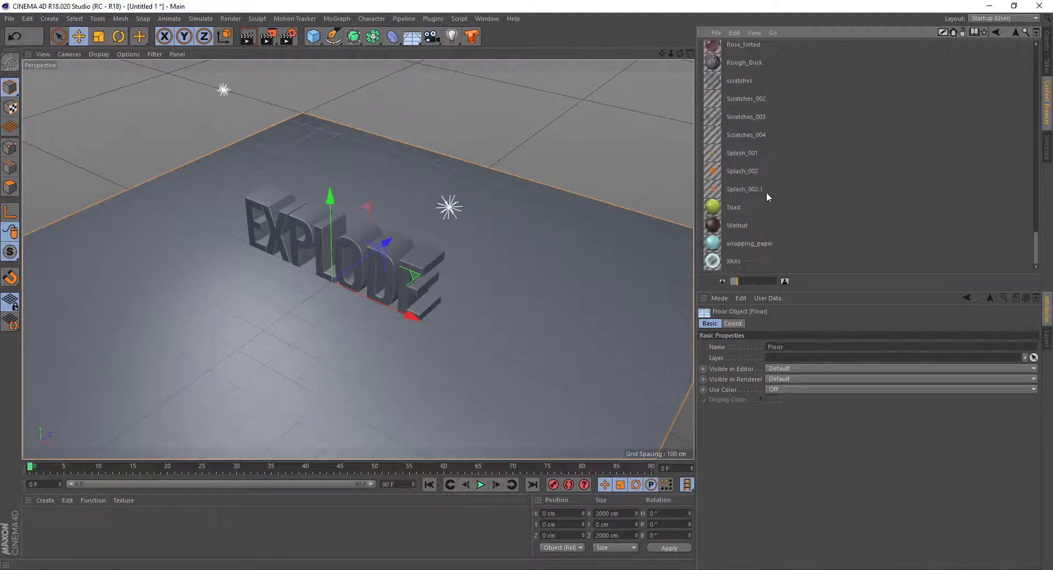
{"action": "scroll", "coordinate": [744, 217], "scroll_direction": "down", "scroll_amount": 5}
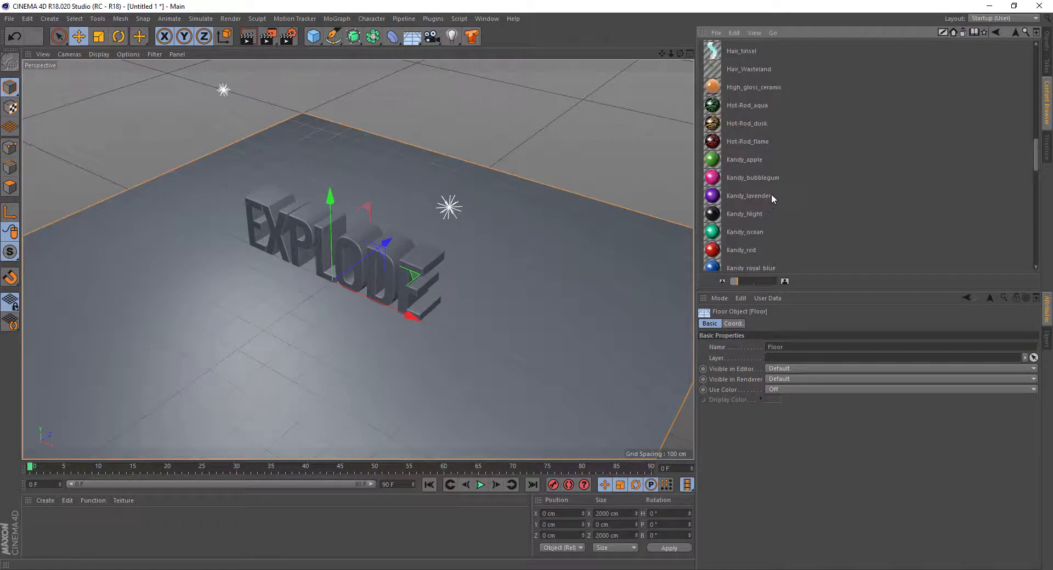
{"action": "double_click", "coordinate": [747, 232]}
{"action": "double_click", "coordinate": [749, 251]}
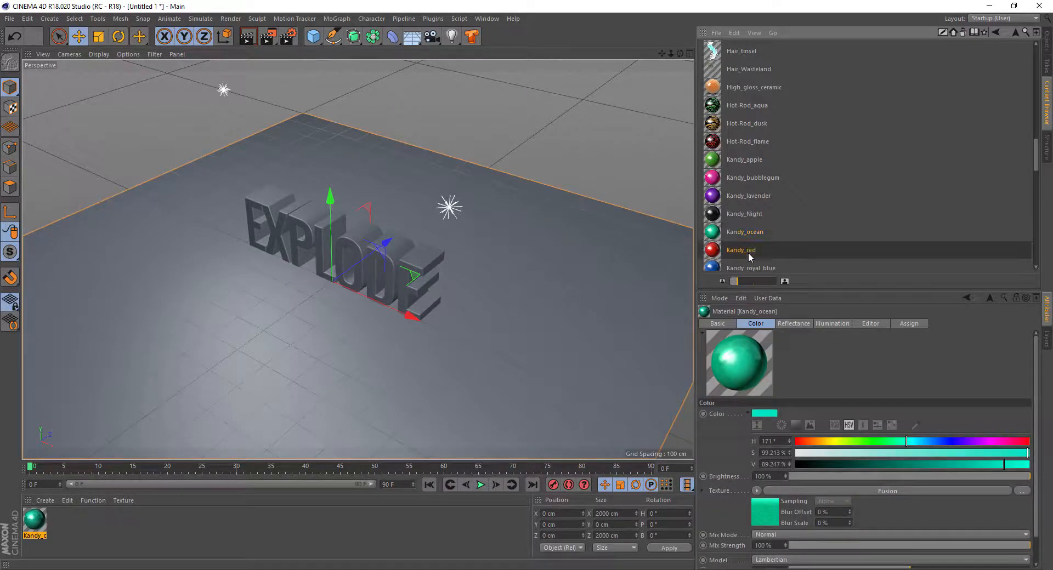
{"action": "double_click", "coordinate": [758, 268]}
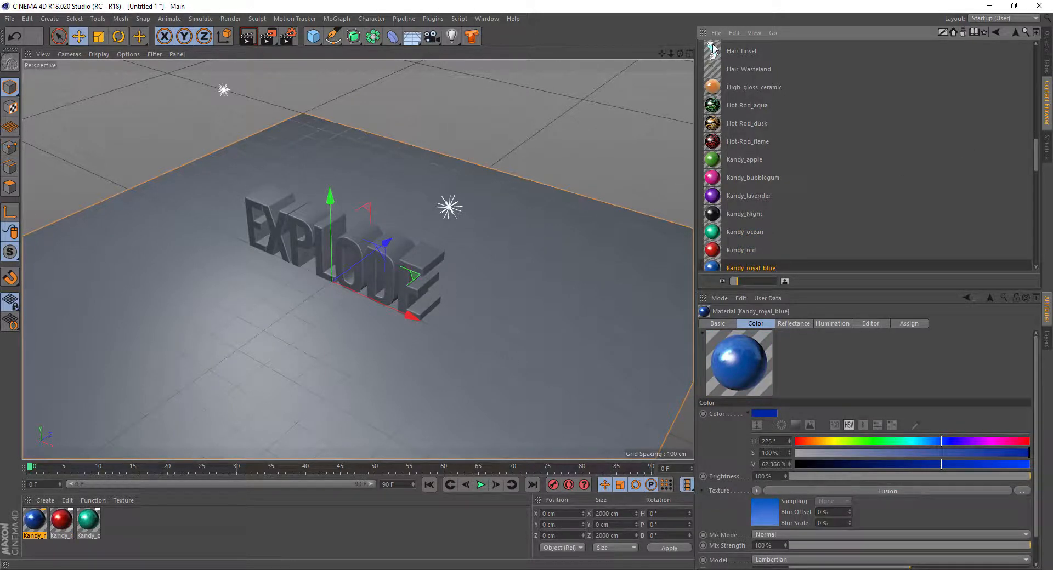
Step: Add the Ping Pong Ball White, Gumball Pink and Shiny Yellow materials from the texture library and return to the object list
{"action": "left_click", "coordinate": [998, 33]}
{"action": "double_click", "coordinate": [752, 68]}
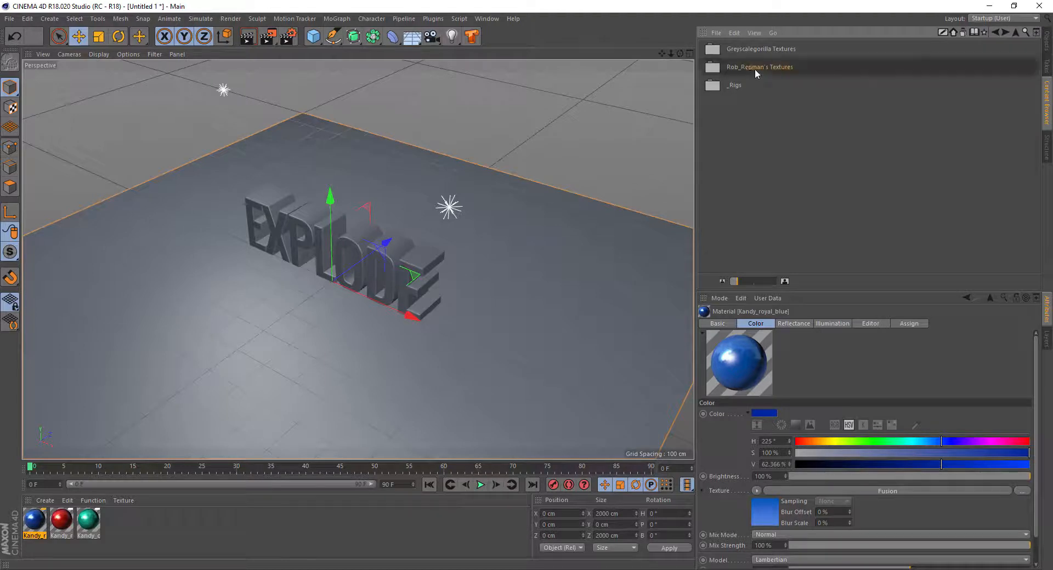
{"action": "double_click", "coordinate": [748, 239]}
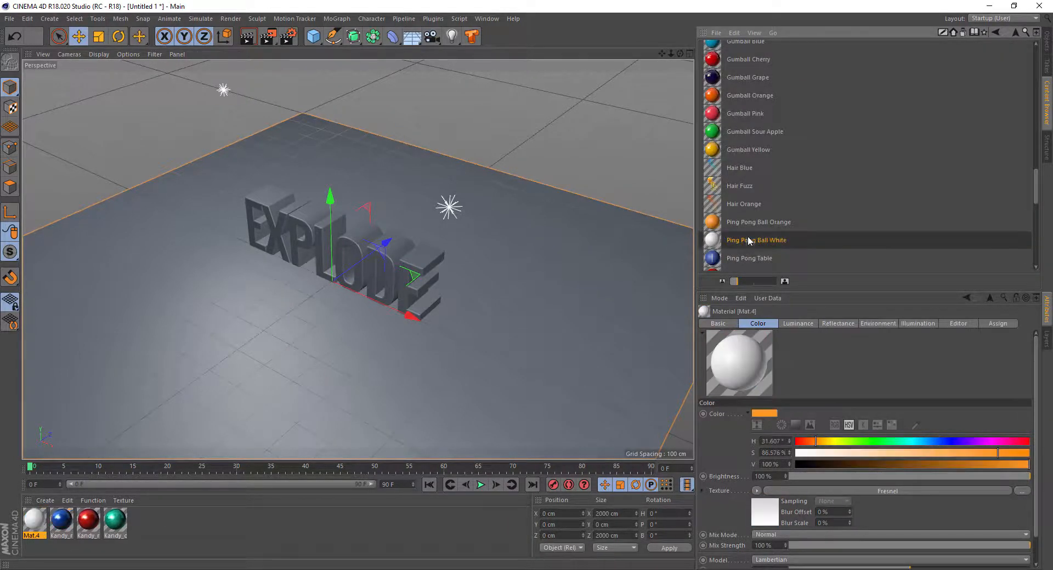
{"action": "double_click", "coordinate": [730, 115]}
{"action": "scroll", "coordinate": [776, 195], "scroll_direction": "down", "scroll_amount": 5}
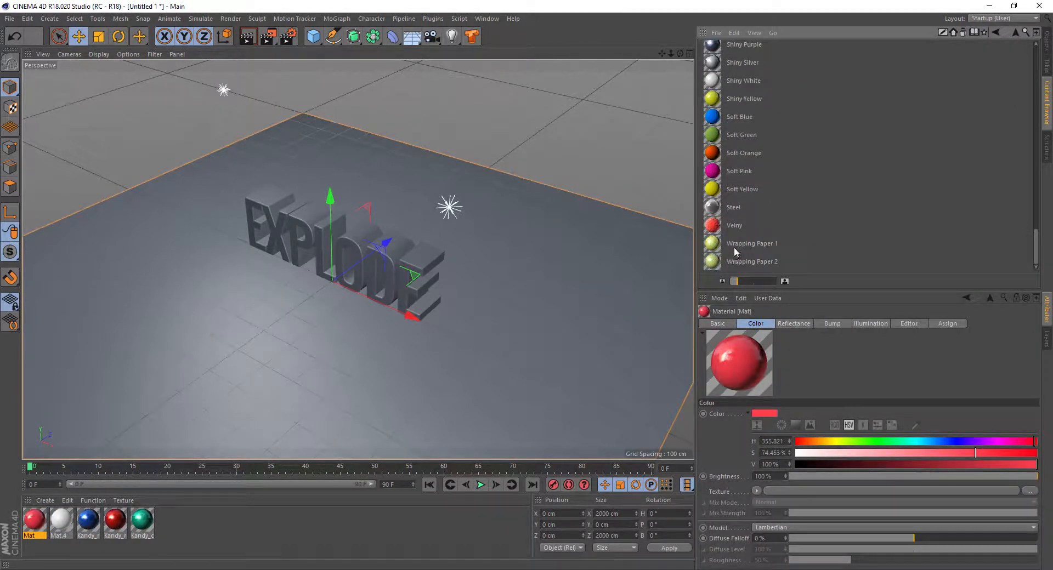
{"action": "double_click", "coordinate": [738, 103]}
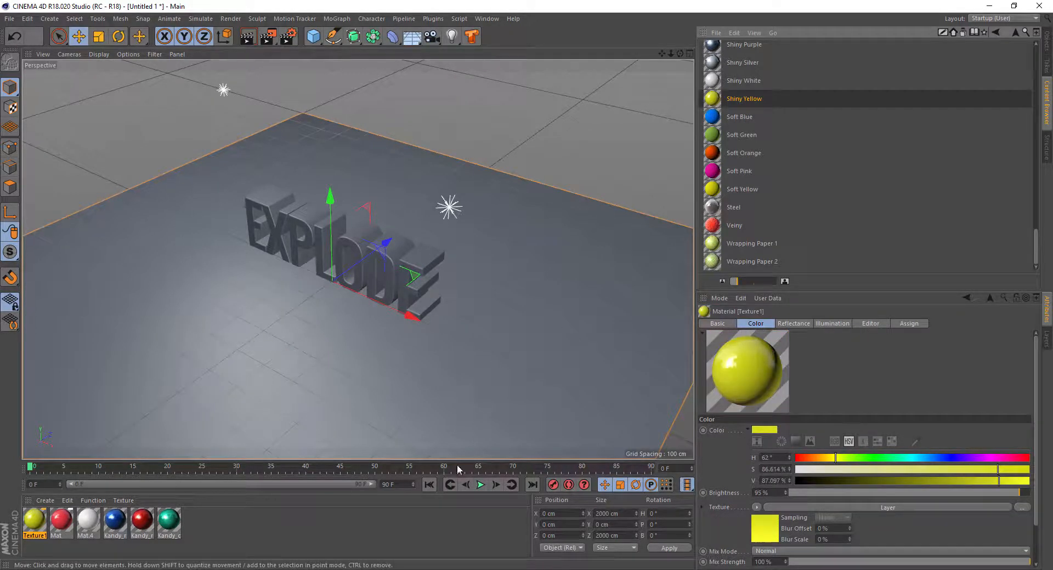
{"action": "left_click", "coordinate": [525, 331]}
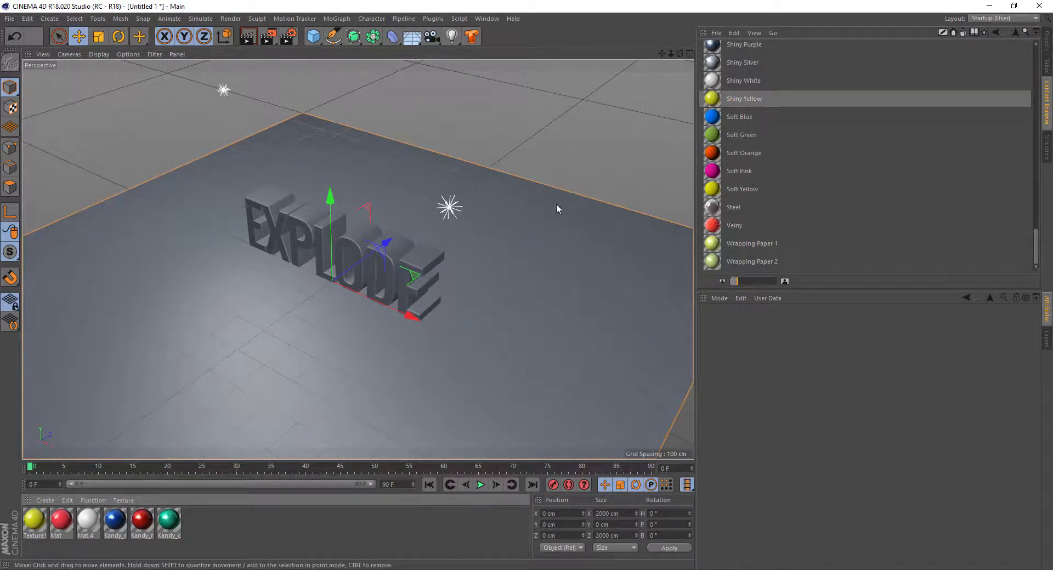
{"action": "left_click", "coordinate": [1047, 42]}
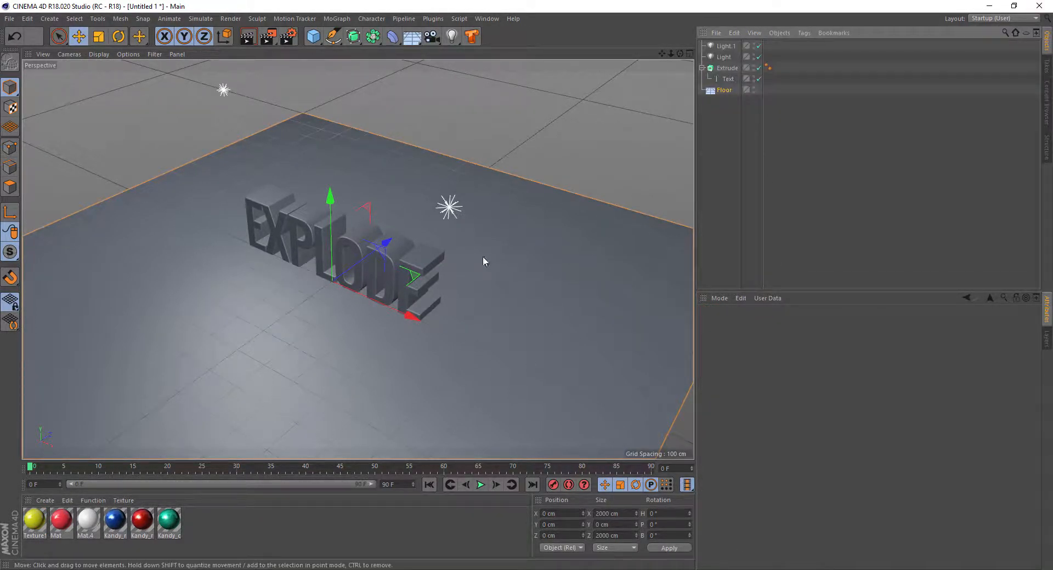
Step: Try the yellow Texture1 material on the floor and test-render the perspective view
{"action": "scroll", "coordinate": [462, 307], "scroll_direction": "up", "scroll_amount": 6}
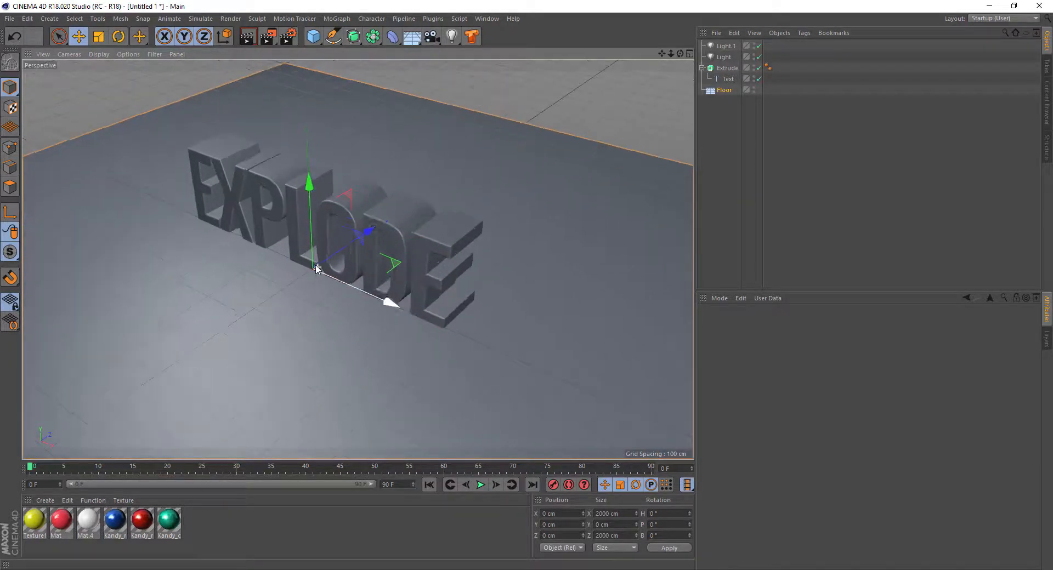
{"action": "scroll", "coordinate": [370, 246], "scroll_direction": "down", "scroll_amount": 1}
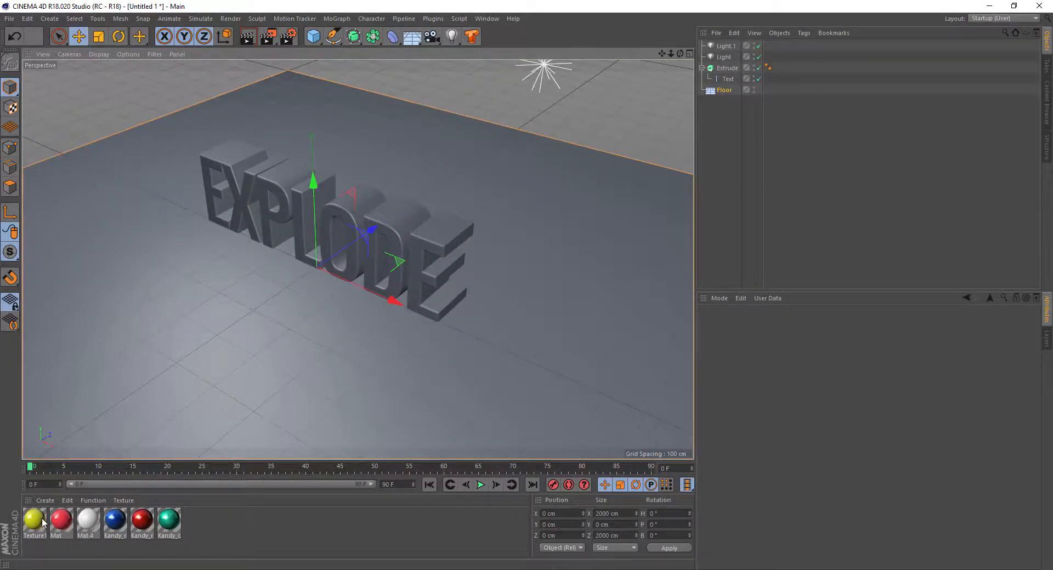
{"action": "left_click_drag", "start_coordinate": [42, 523], "coordinate": [168, 353]}
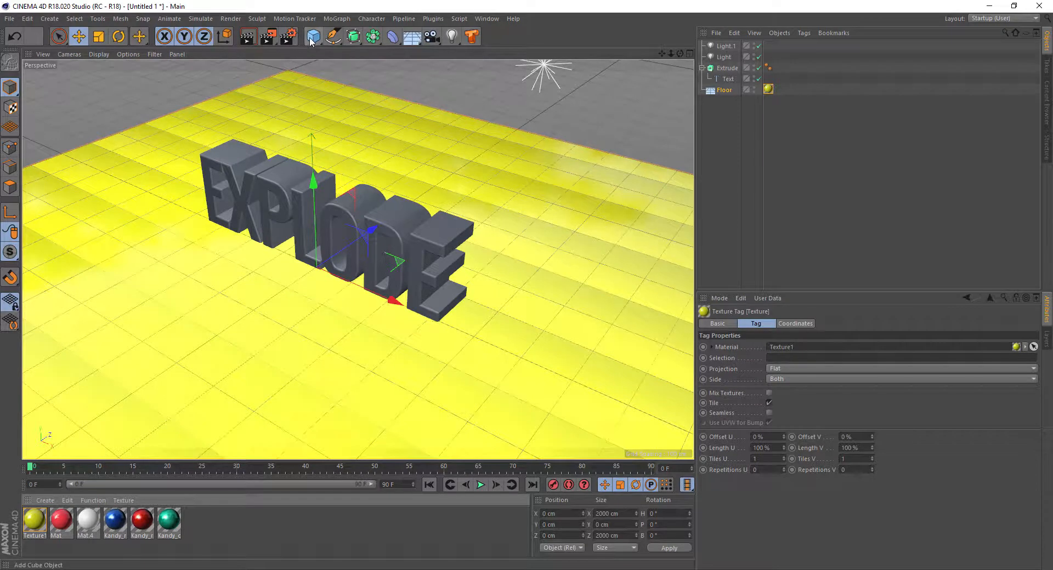
{"action": "left_click", "coordinate": [248, 36]}
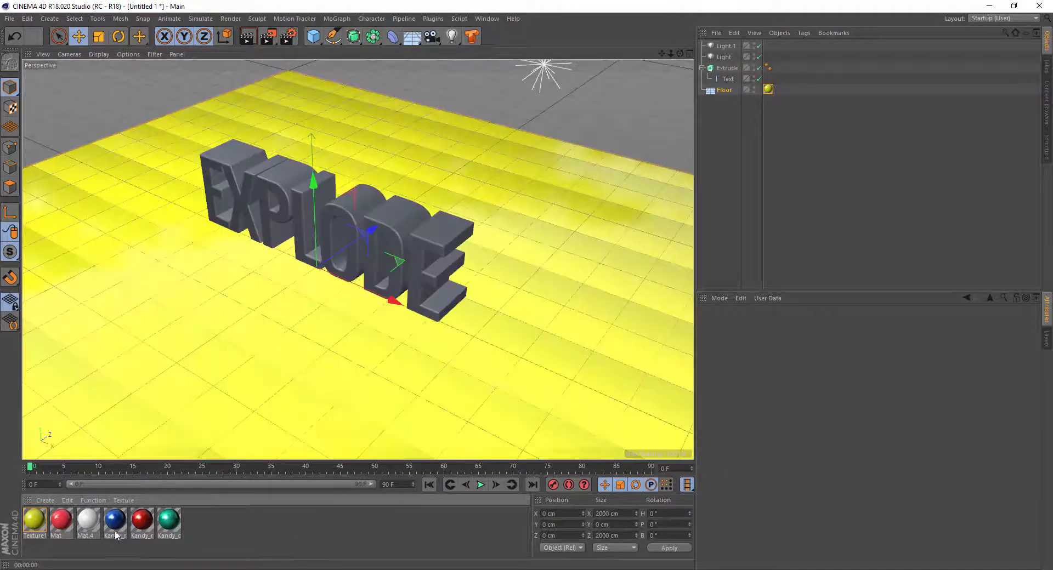
Step: Apply the Kandy_royal_blue material to the extruded EXPLODE text and test-render the view
{"action": "left_click_drag", "start_coordinate": [115, 534], "coordinate": [384, 229]}
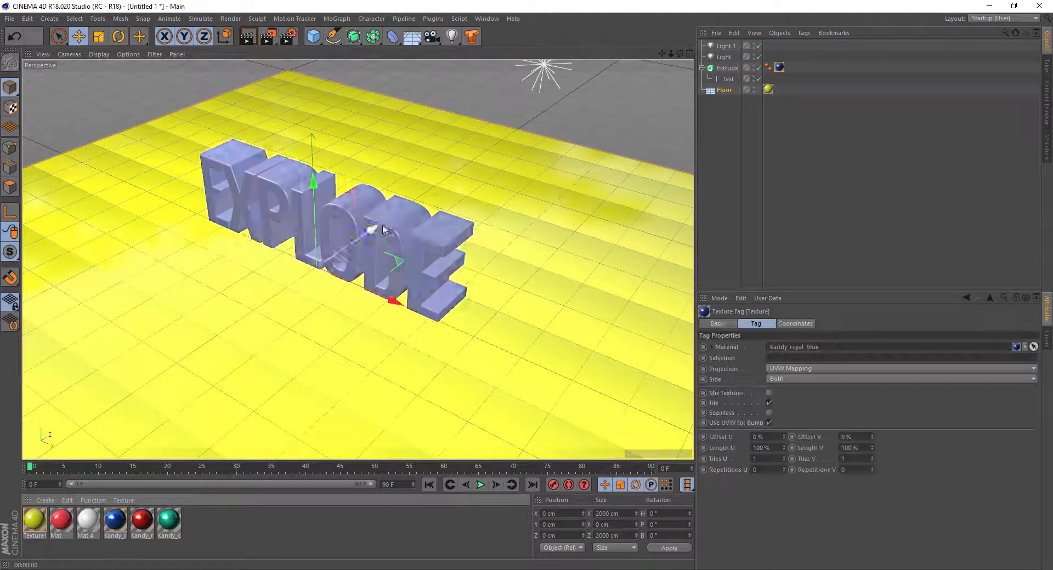
{"action": "key", "text": "ctrl+r"}
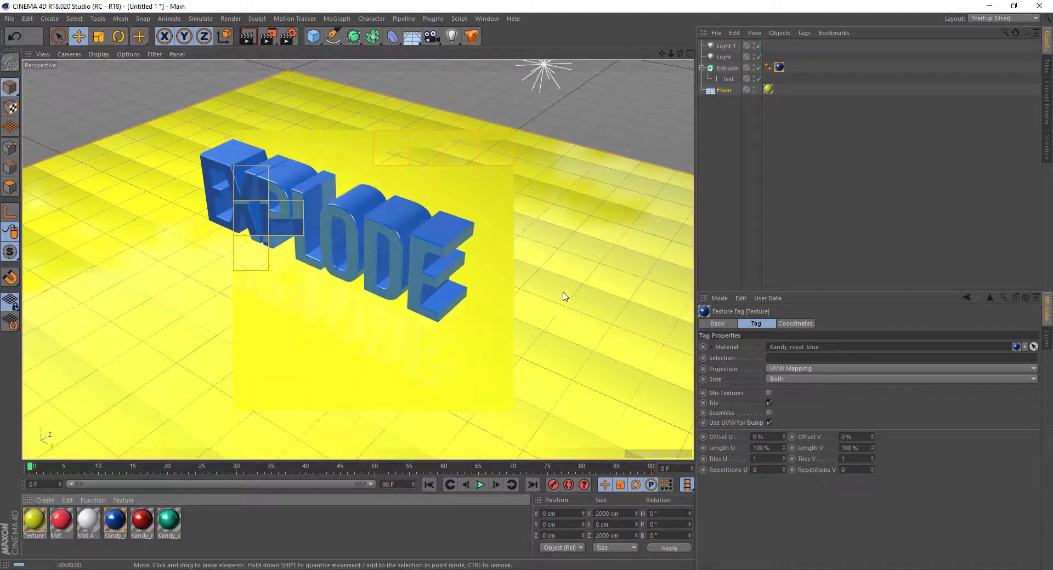
{"action": "left_click", "coordinate": [407, 513]}
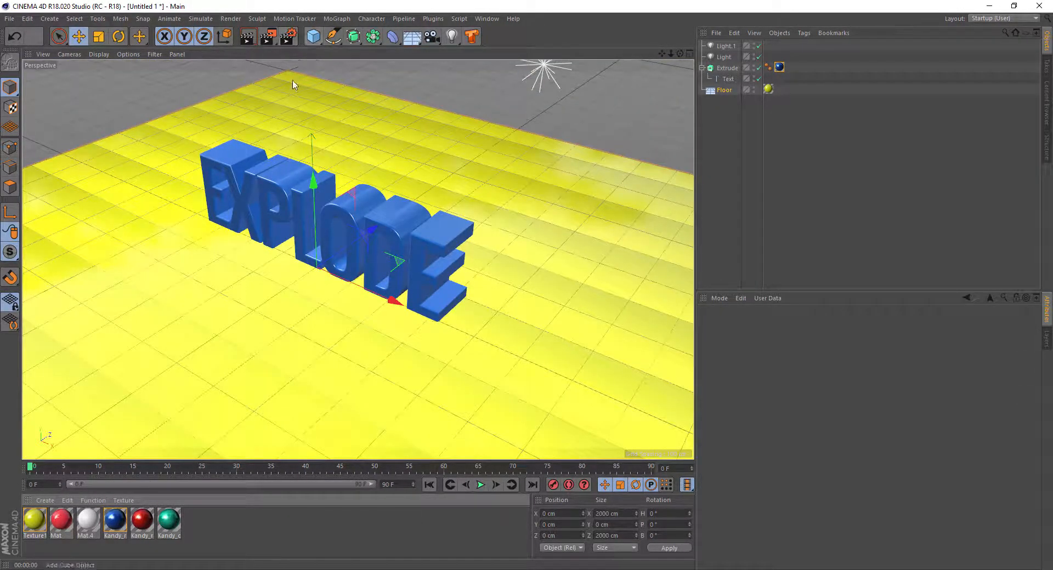
Step: Apply the white Mat.4 material to the floor and test-render the view
{"action": "left_click_drag", "start_coordinate": [121, 388], "coordinate": [121, 388]}
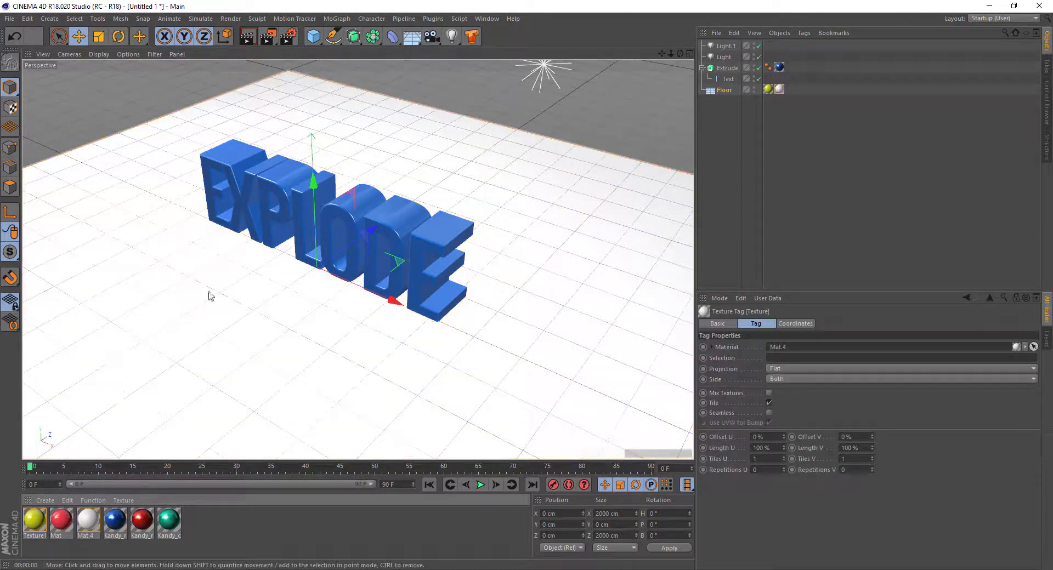
{"action": "left_click", "coordinate": [247, 36]}
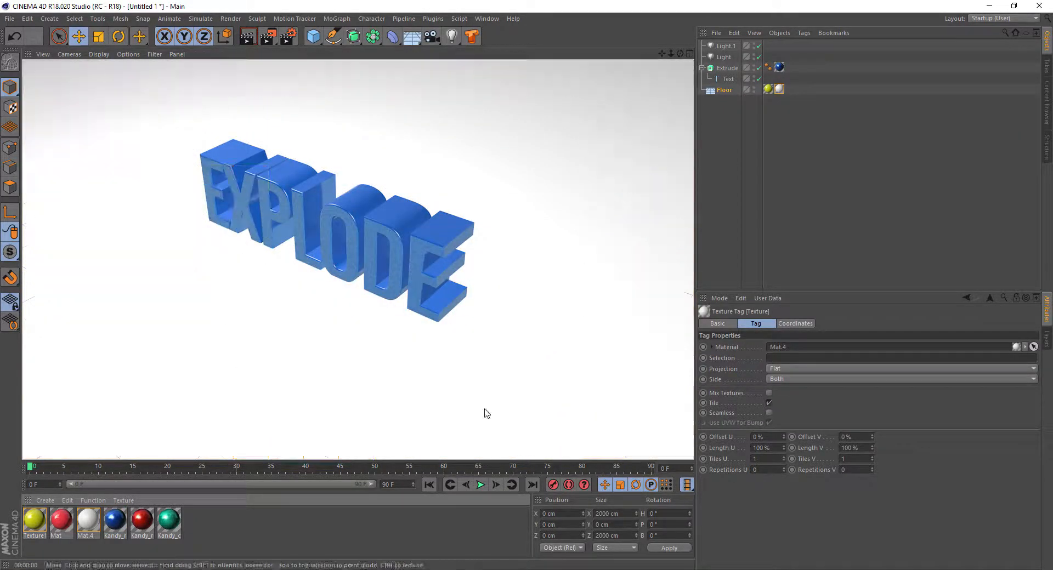
{"action": "left_click", "coordinate": [390, 523]}
Step: Add the Ambient Occlusion effect to the render settings and test-render the perspective view
{"action": "left_click", "coordinate": [290, 34]}
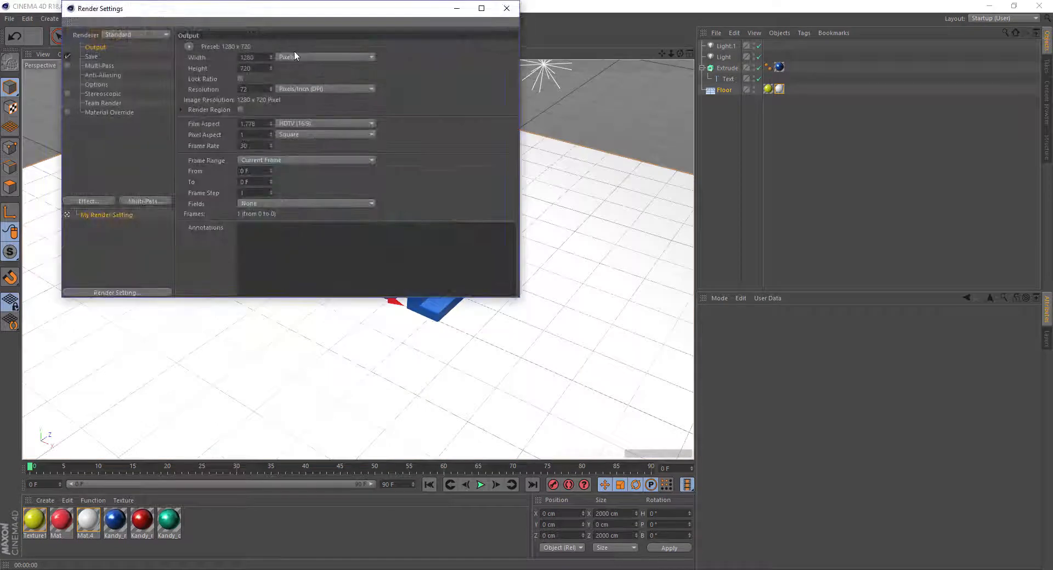
{"action": "left_click", "coordinate": [97, 201]}
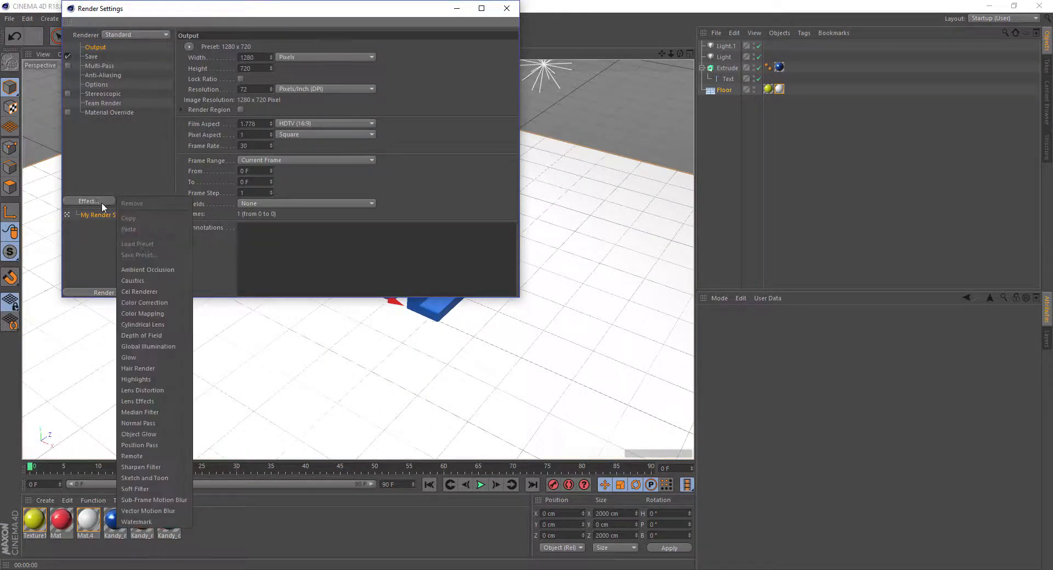
{"action": "left_click", "coordinate": [161, 268]}
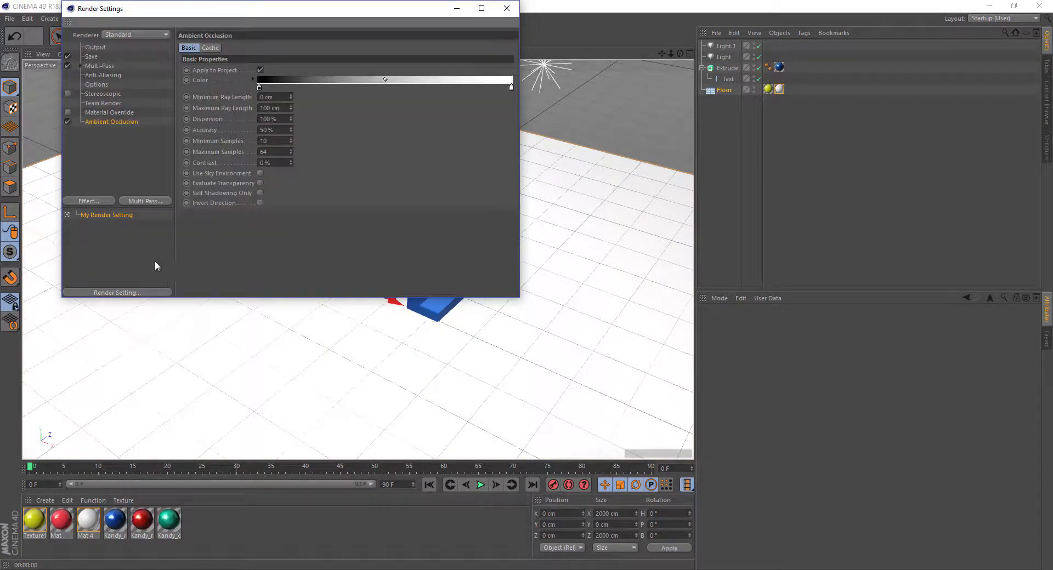
{"action": "left_click", "coordinate": [501, 11]}
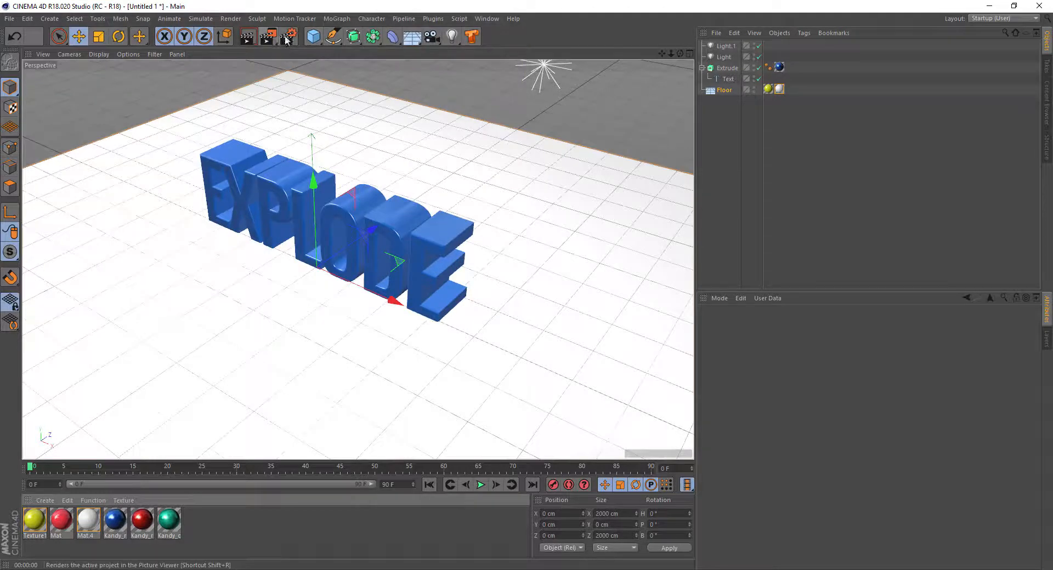
{"action": "left_click", "coordinate": [249, 37]}
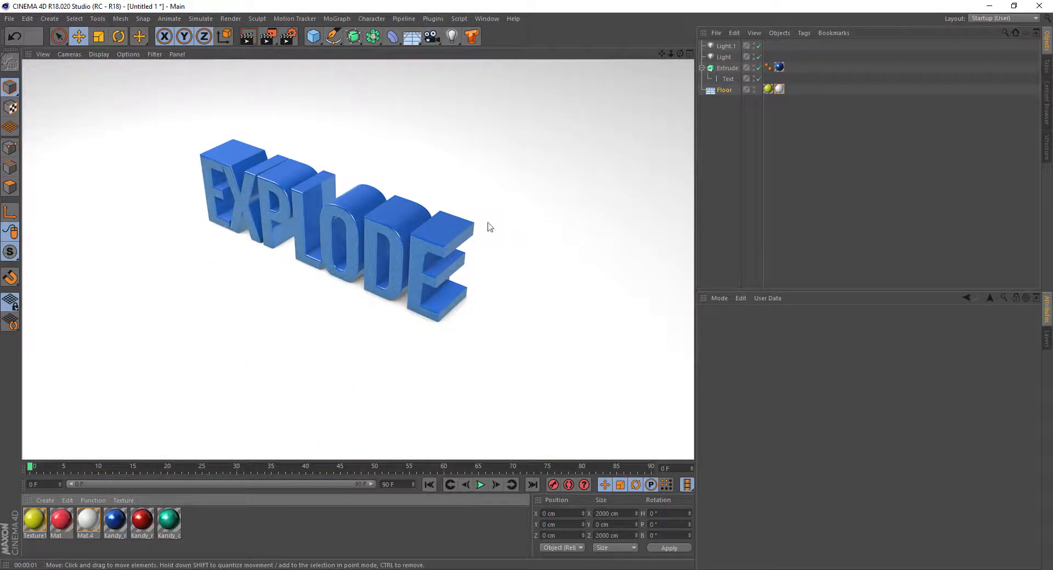
{"action": "left_click", "coordinate": [443, 176]}
Step: Set the shadow type of both lights to Shadow Maps (Soft) and test-render the perspective view
{"action": "left_click", "coordinate": [724, 57]}
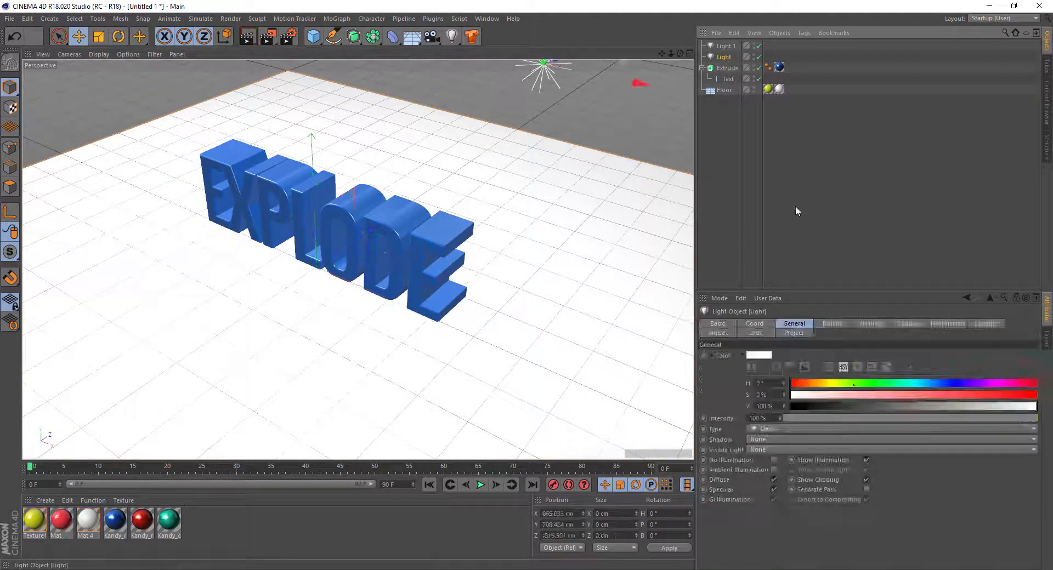
{"action": "left_click", "coordinate": [788, 440]}
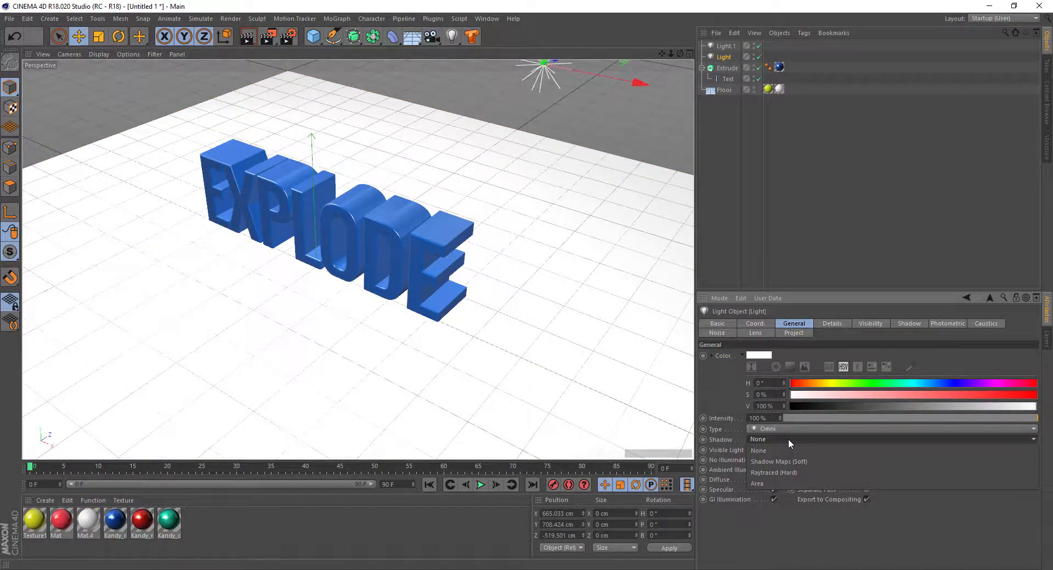
{"action": "left_click", "coordinate": [785, 461]}
{"action": "left_click", "coordinate": [725, 46]}
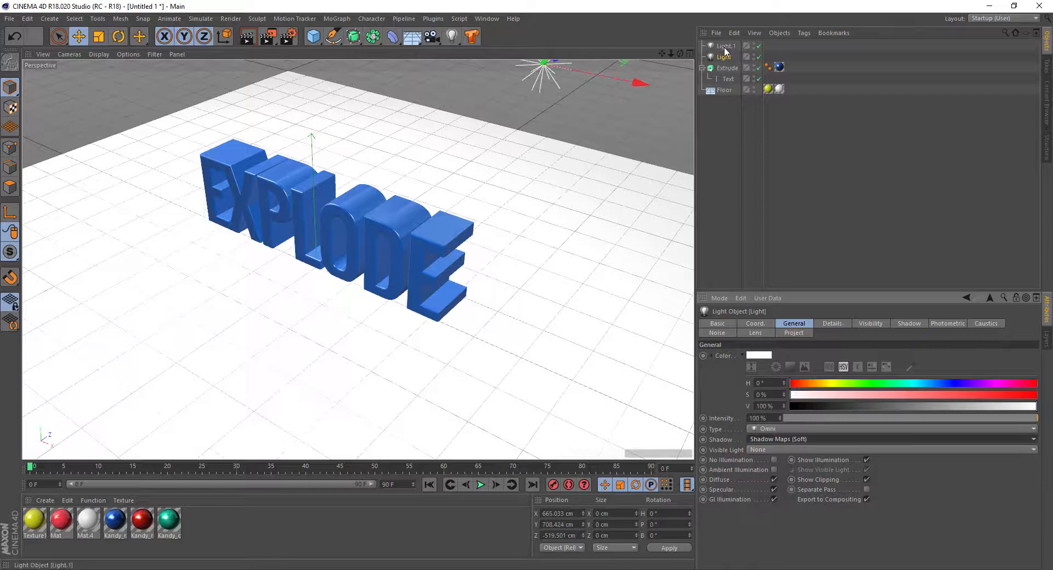
{"action": "left_click", "coordinate": [790, 442]}
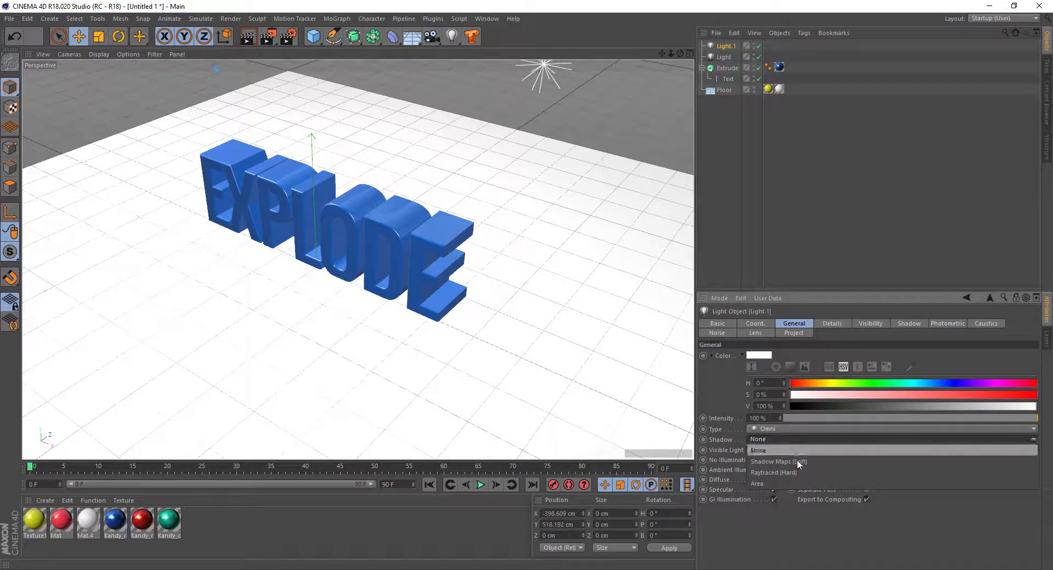
{"action": "left_click", "coordinate": [797, 459]}
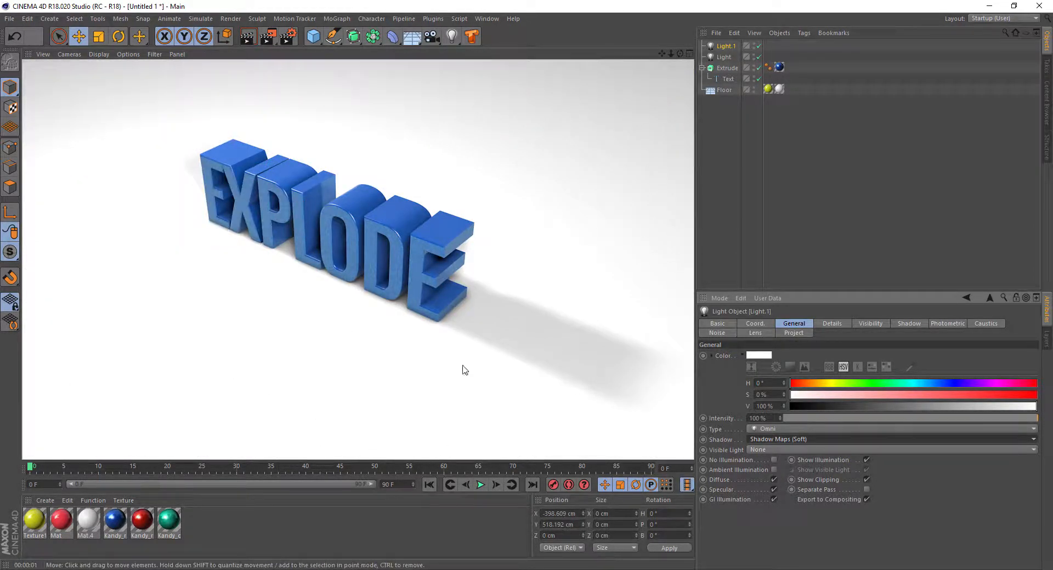
{"action": "left_click", "coordinate": [466, 516]}
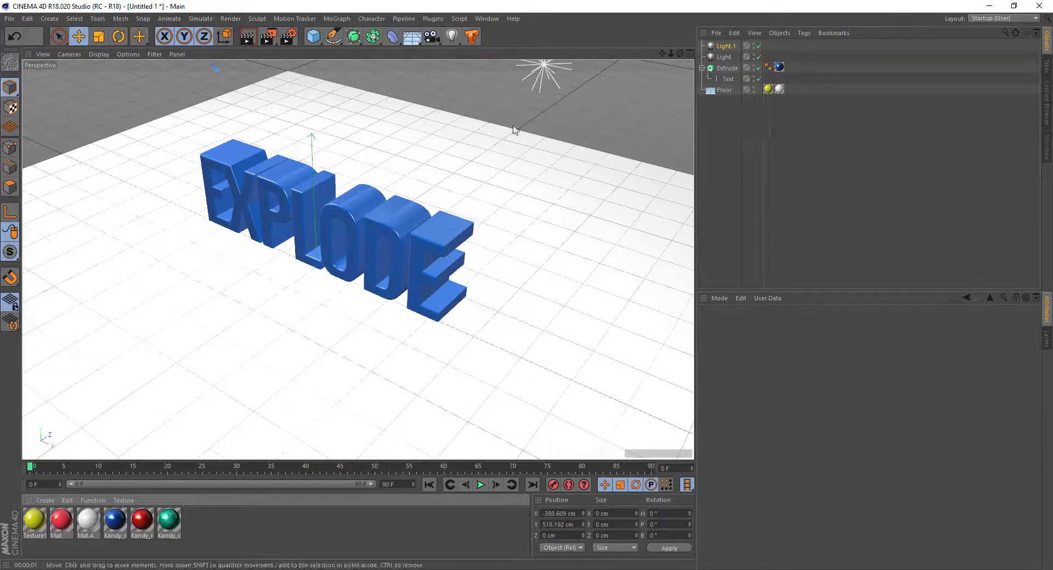
Step: Add a Voronoi Fracture object and make the extruded EXPLODE text its child
{"action": "left_click", "coordinate": [342, 20]}
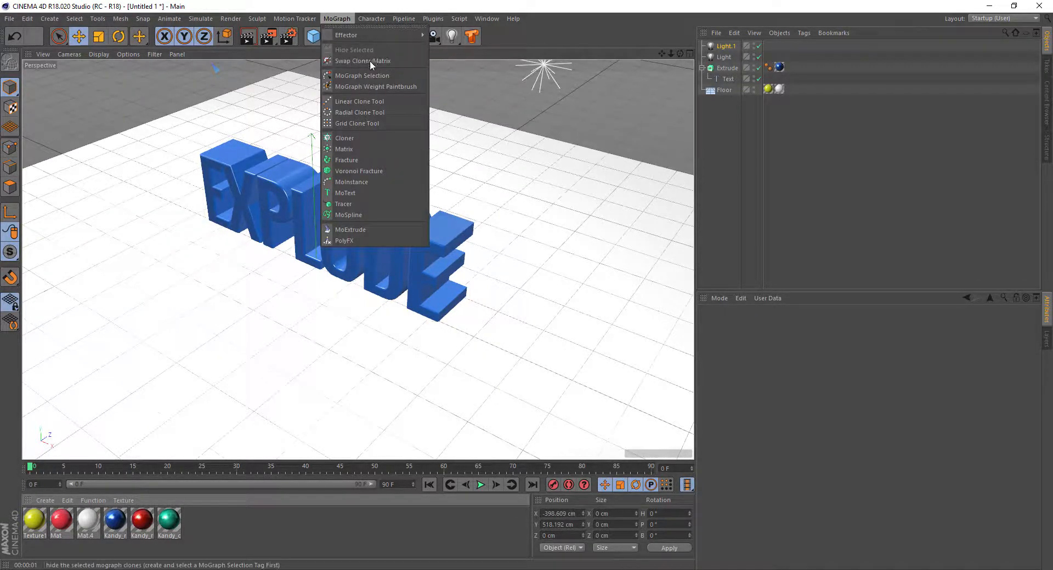
{"action": "left_click", "coordinate": [378, 169]}
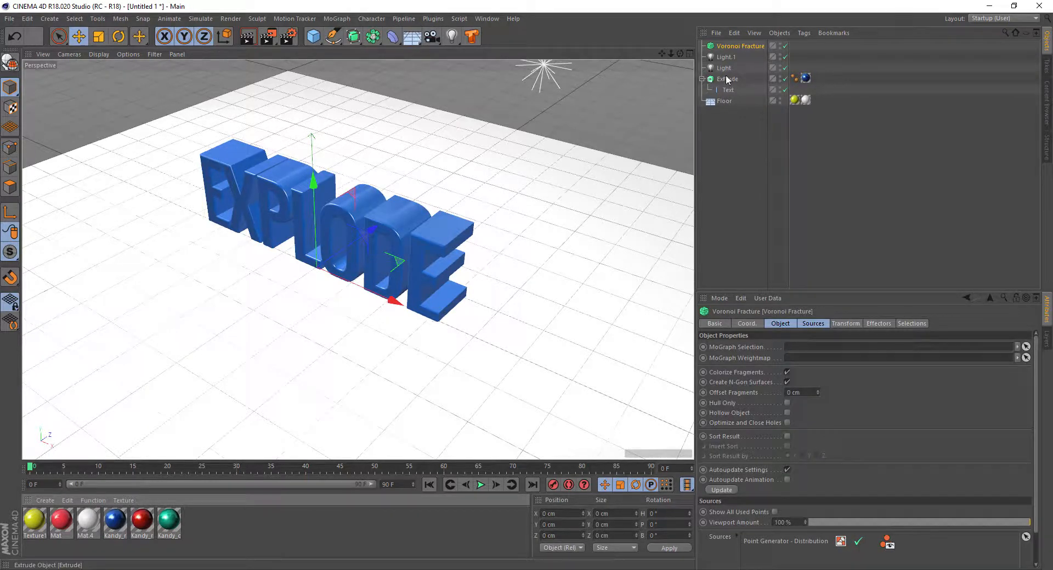
{"action": "left_click_drag", "start_coordinate": [725, 80], "coordinate": [742, 46]}
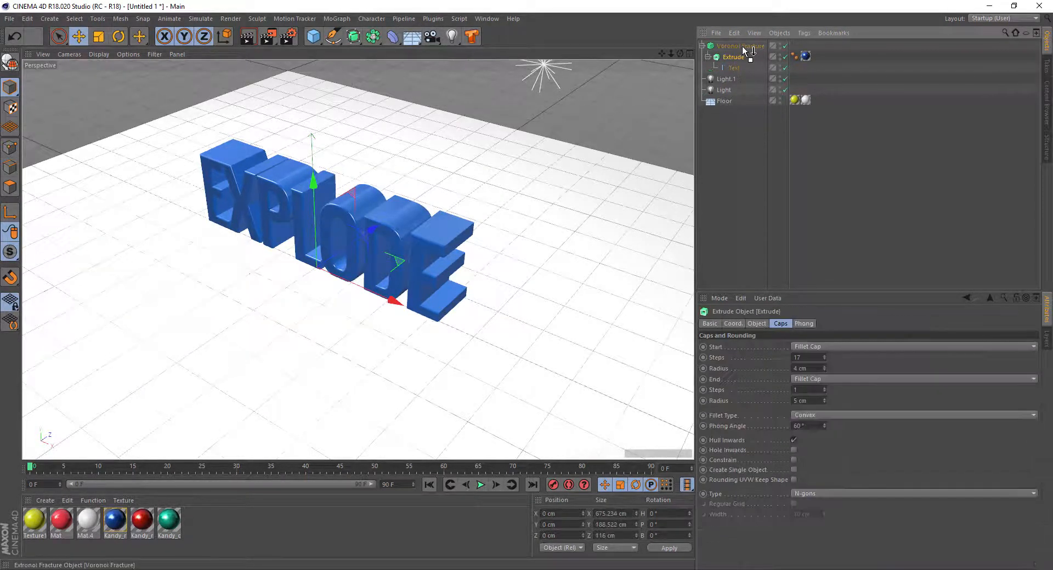
{"action": "scroll", "coordinate": [349, 239], "scroll_direction": "up", "scroll_amount": 4}
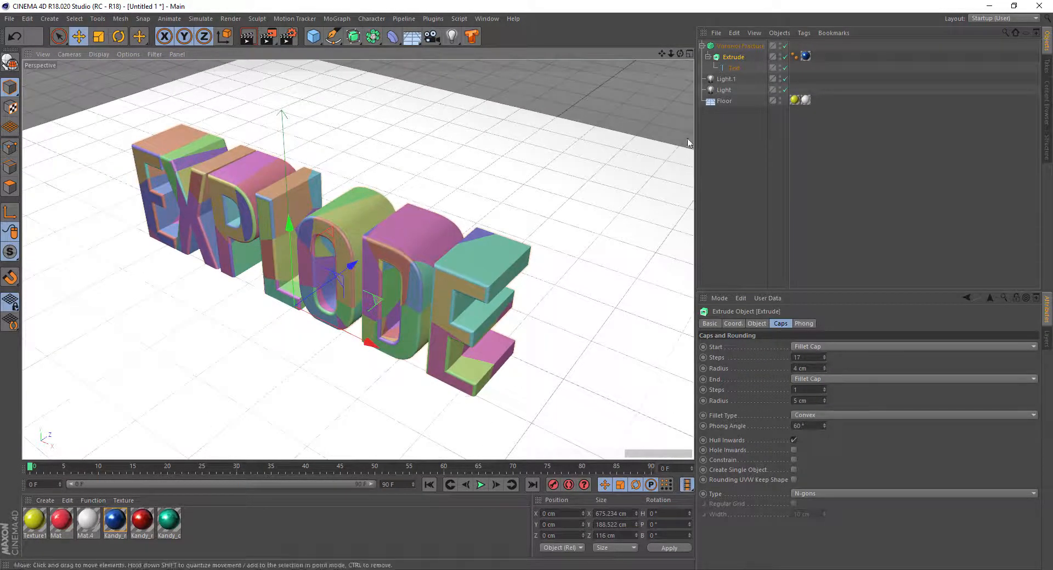
Step: Switch the viewport display to Gouraud Shading (Lines) and turn off Colorize Fragments on the Voronoi Fracture
{"action": "left_click", "coordinate": [740, 47]}
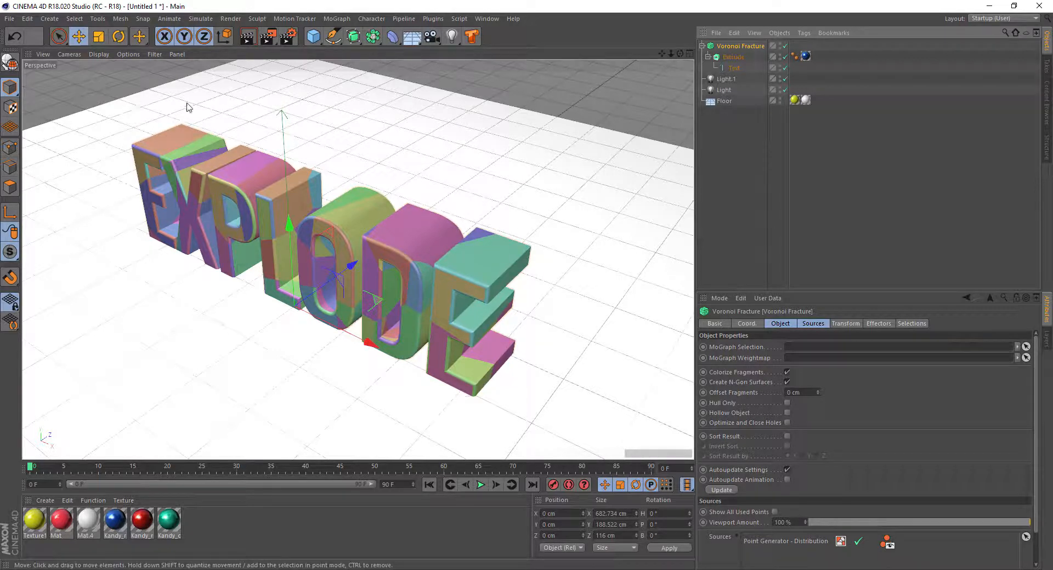
{"action": "left_click", "coordinate": [99, 54]}
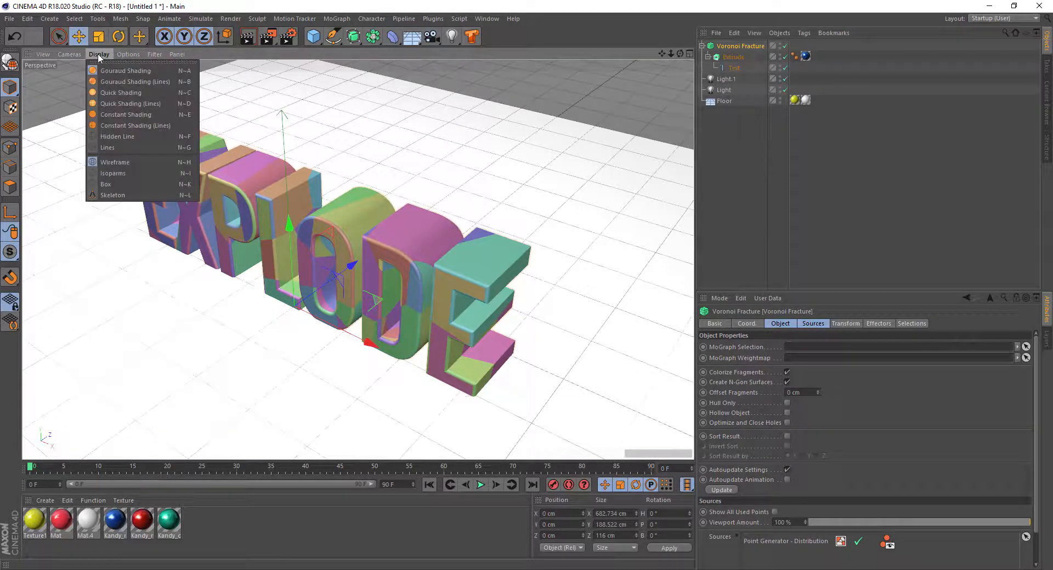
{"action": "left_click", "coordinate": [118, 82]}
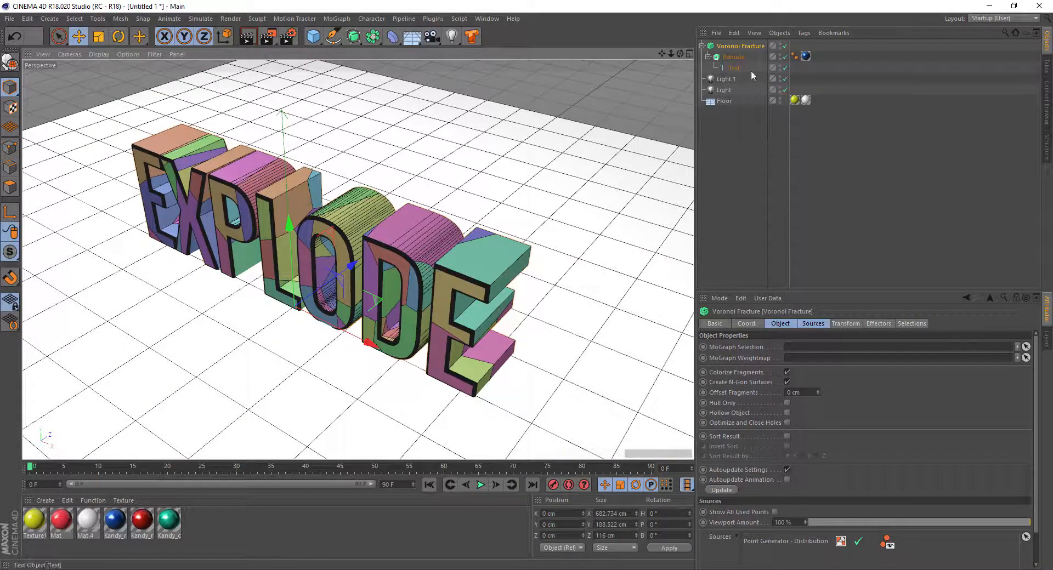
{"action": "left_click", "coordinate": [736, 46]}
{"action": "left_click", "coordinate": [781, 325]}
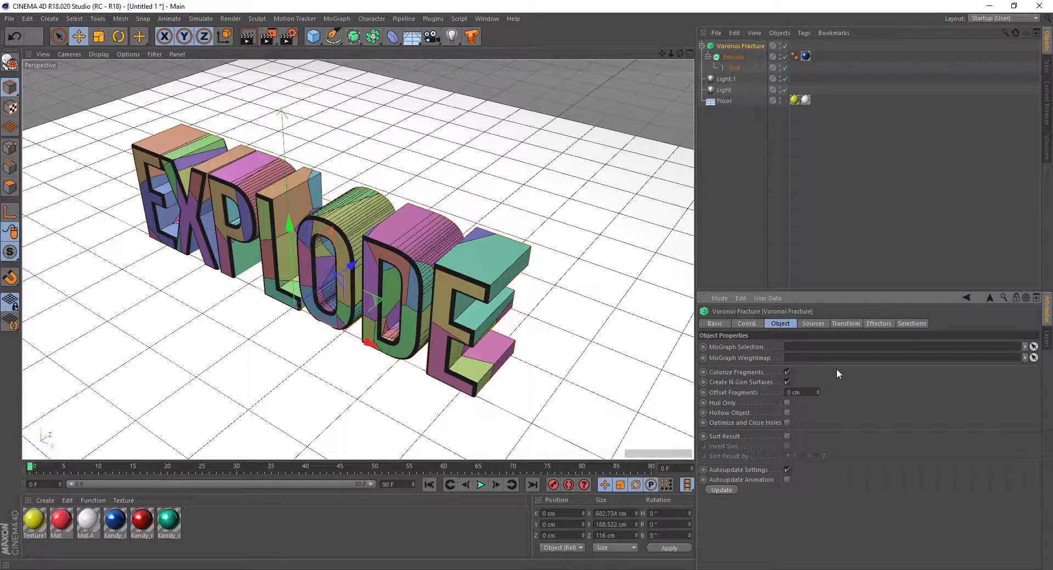
{"action": "left_click", "coordinate": [788, 372]}
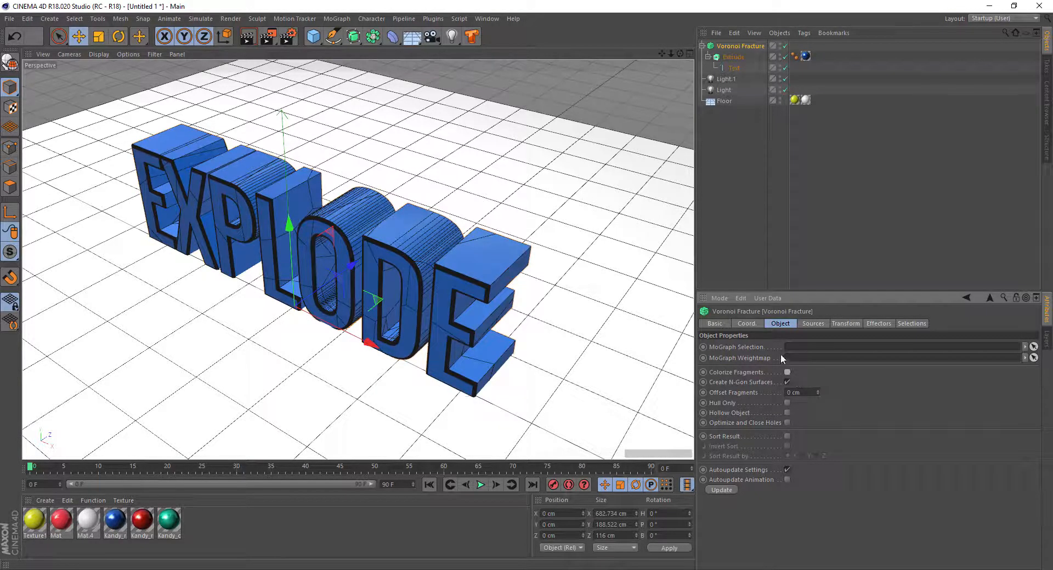
Step: Set the fracture's distribution Point Amount to 158 and enable Create Single Object in the Extrude's caps
{"action": "left_click", "coordinate": [808, 324]}
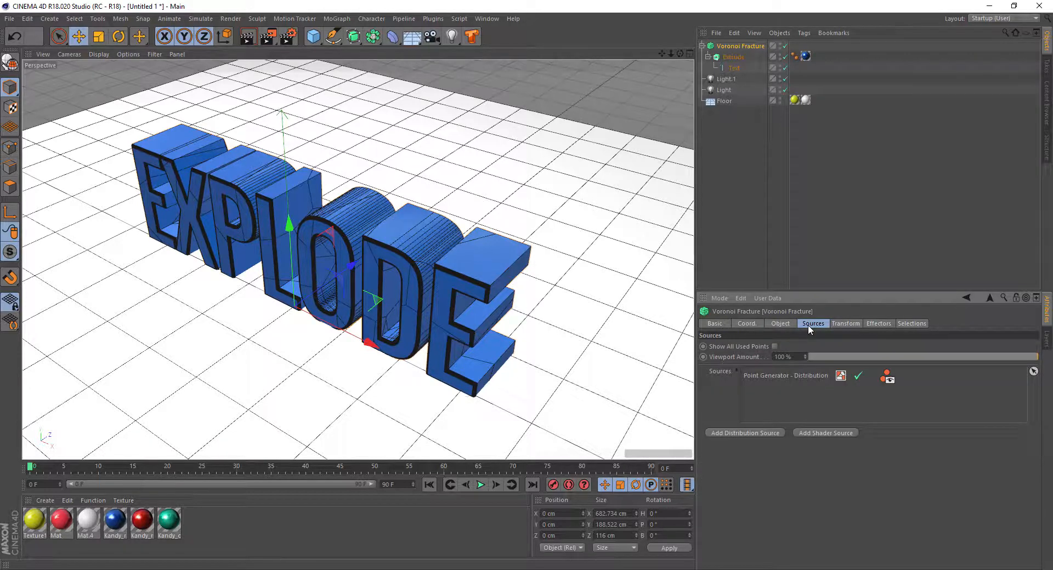
{"action": "left_click", "coordinate": [781, 376]}
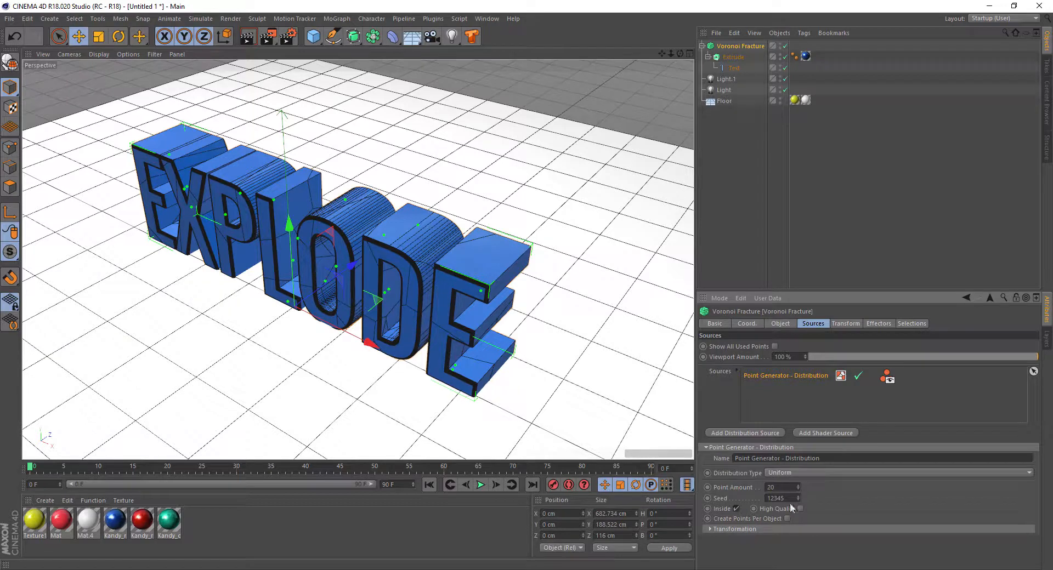
{"action": "mouse_move", "coordinate": [799, 487]}
{"action": "left_mouse_down"}
{"action": "mouse_move", "coordinate": [812, 506]}
{"action": "mouse_move", "coordinate": [801, 490]}
{"action": "left_mouse_up"}
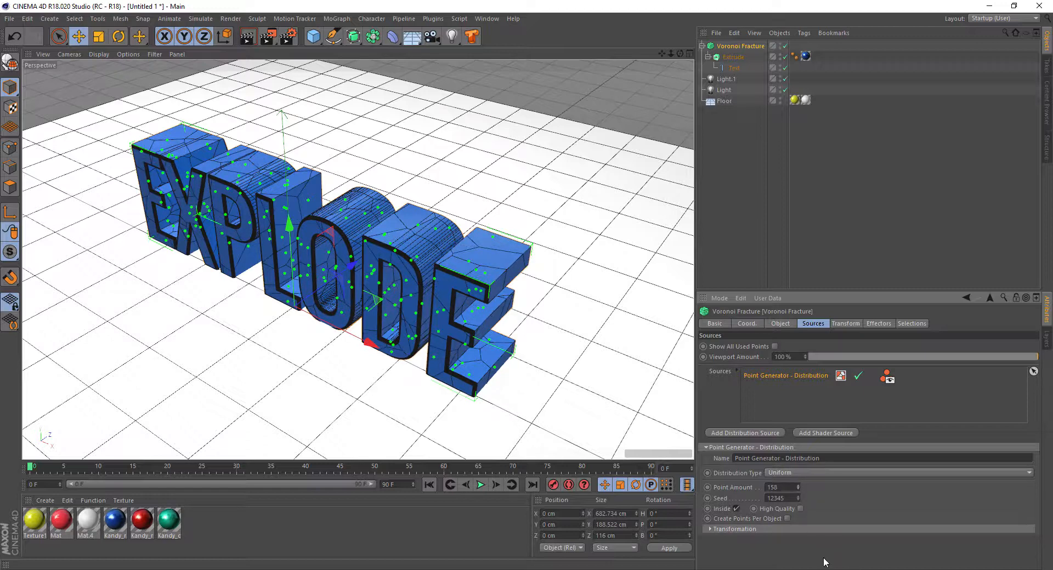
{"action": "left_click", "coordinate": [741, 57]}
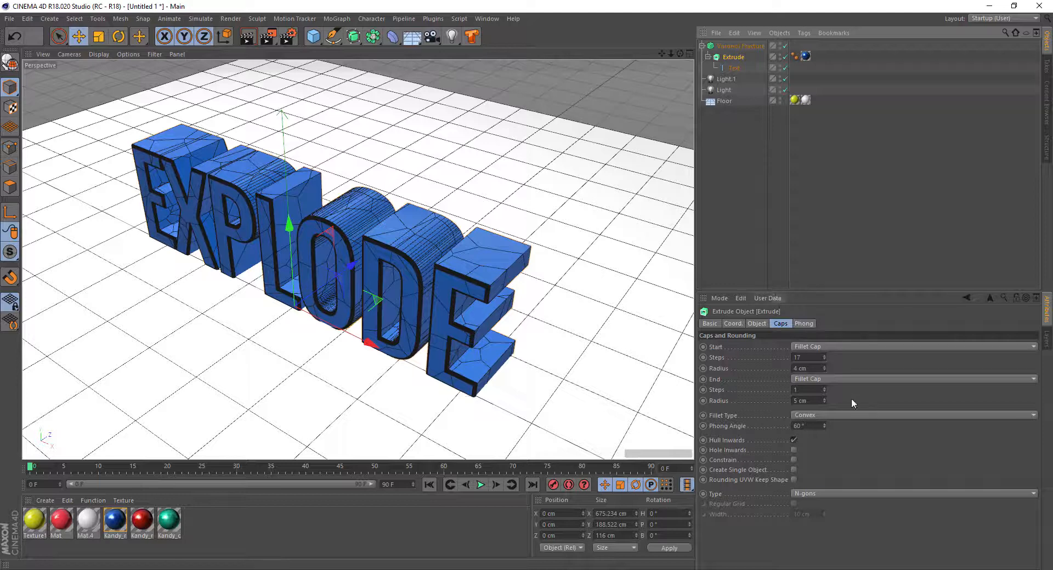
{"action": "left_click", "coordinate": [793, 470]}
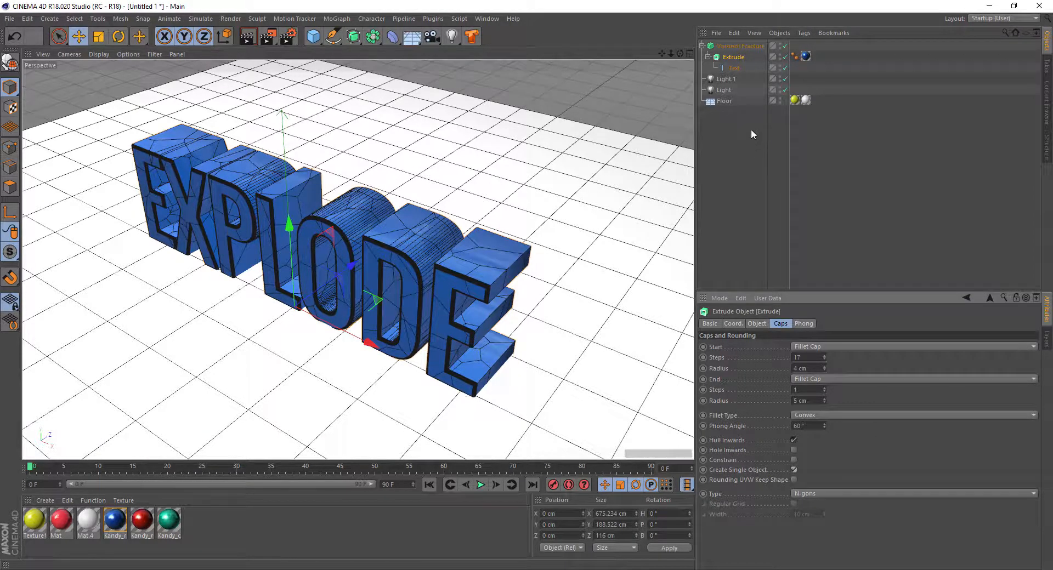
Step: Try the Normal, Inverse Normal and Exponential distribution types on the fracture's point generator, then return to Uniform
{"action": "left_click", "coordinate": [739, 47]}
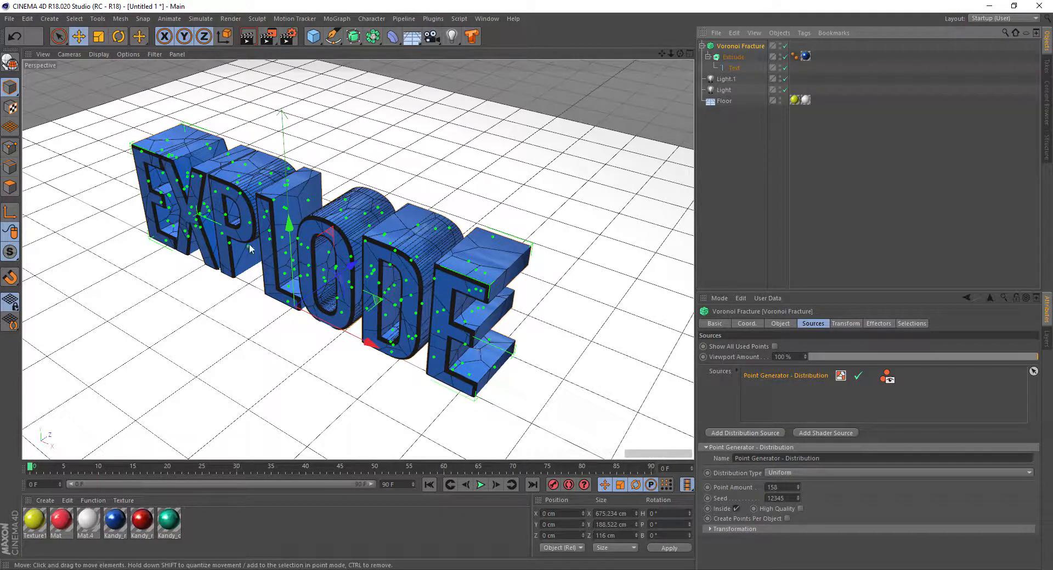
{"action": "left_click", "coordinate": [819, 473]}
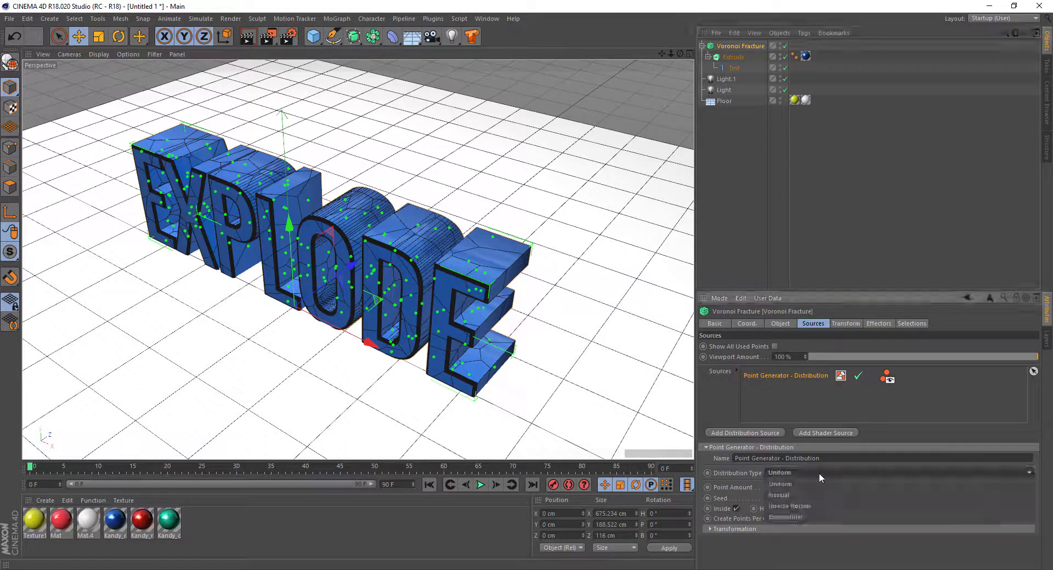
{"action": "left_click", "coordinate": [771, 496]}
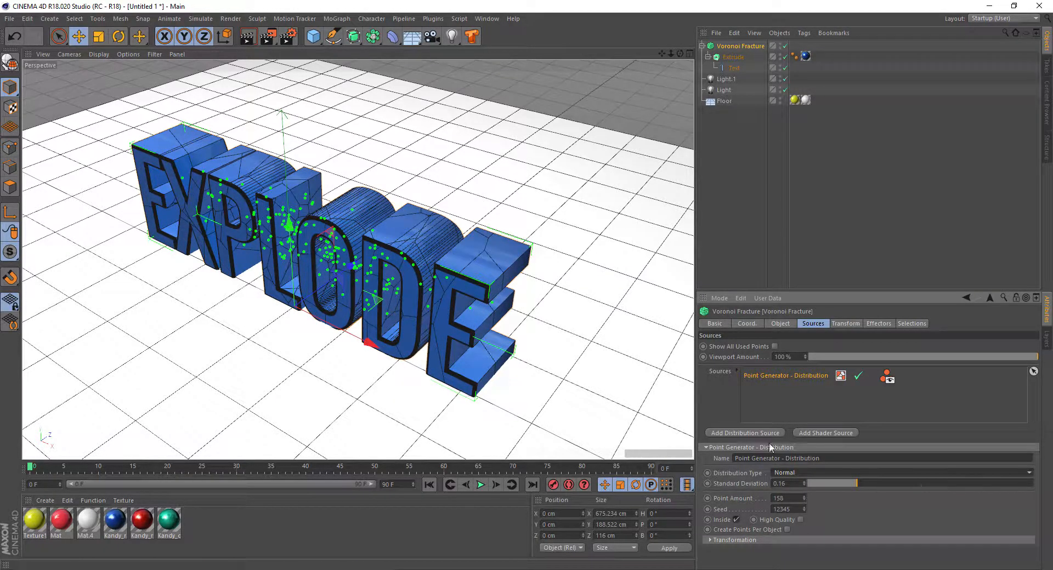
{"action": "left_click", "coordinate": [835, 473]}
{"action": "left_click", "coordinate": [812, 507]}
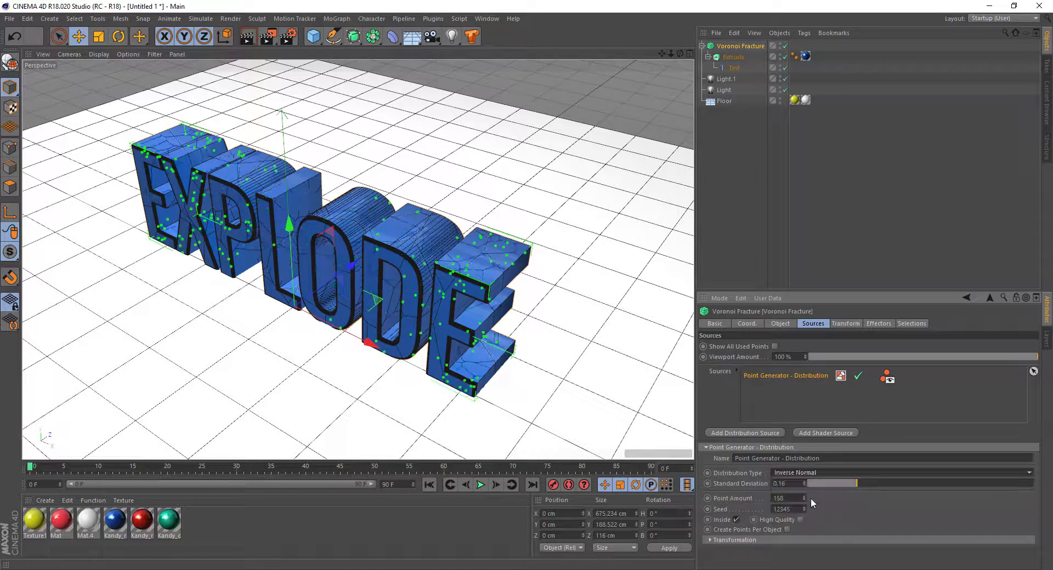
{"action": "left_click", "coordinate": [795, 472]}
{"action": "left_click", "coordinate": [816, 518]}
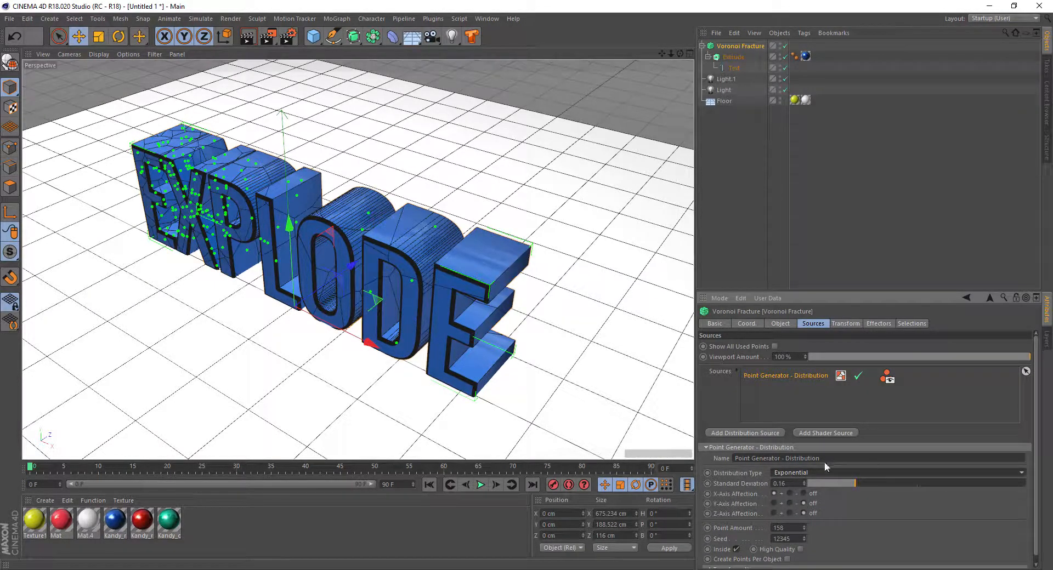
{"action": "left_click", "coordinate": [801, 473]}
{"action": "left_click", "coordinate": [831, 486]}
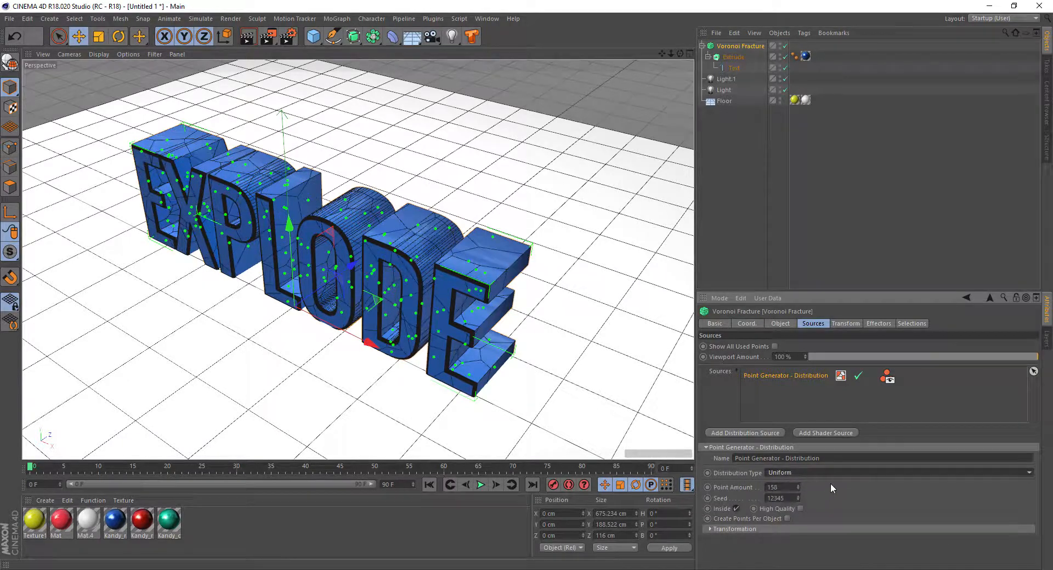
Step: Try a Normal point distribution with a higher standard deviation, and switch the fracture source back to Uniform
{"action": "left_click", "coordinate": [803, 472]}
{"action": "left_click", "coordinate": [804, 495]}
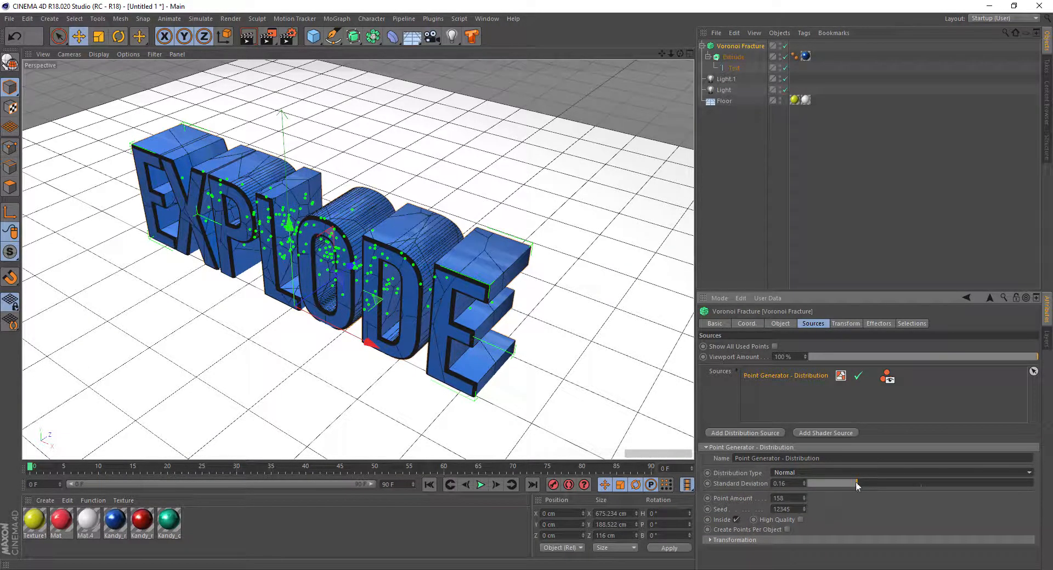
{"action": "left_click_drag", "start_coordinate": [857, 485], "coordinate": [943, 481]}
{"action": "left_click", "coordinate": [795, 474]}
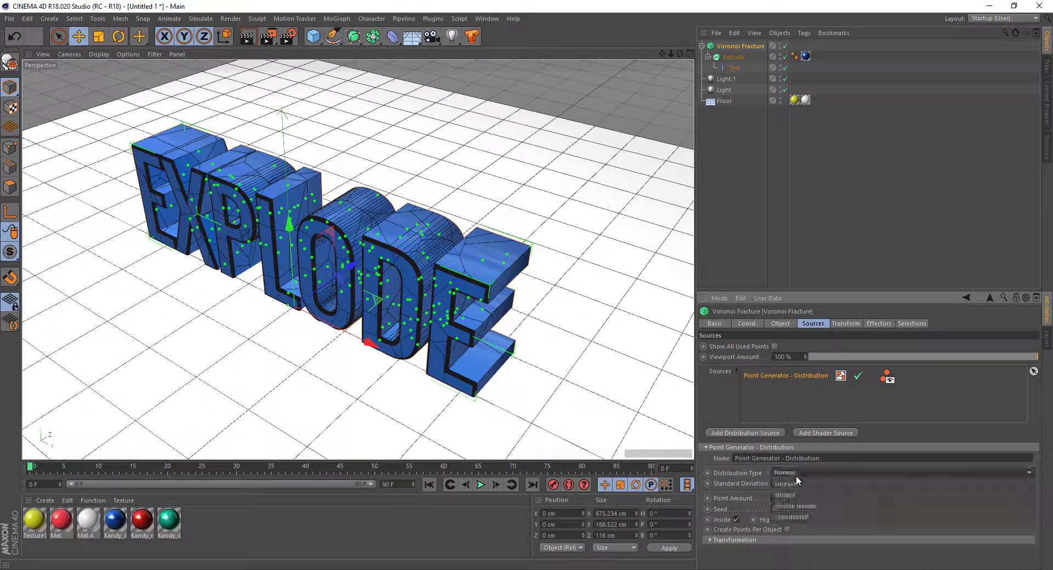
{"action": "left_click", "coordinate": [795, 482]}
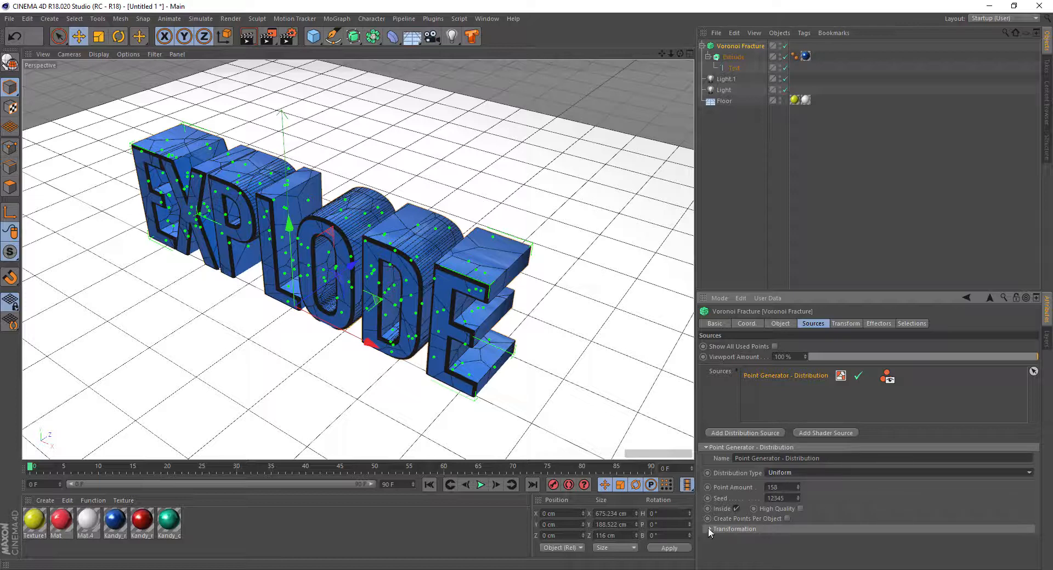
Step: Shift the Voronoi Fracture's point distribution to -8 cm on P.X in its source transformation
{"action": "left_click", "coordinate": [780, 324]}
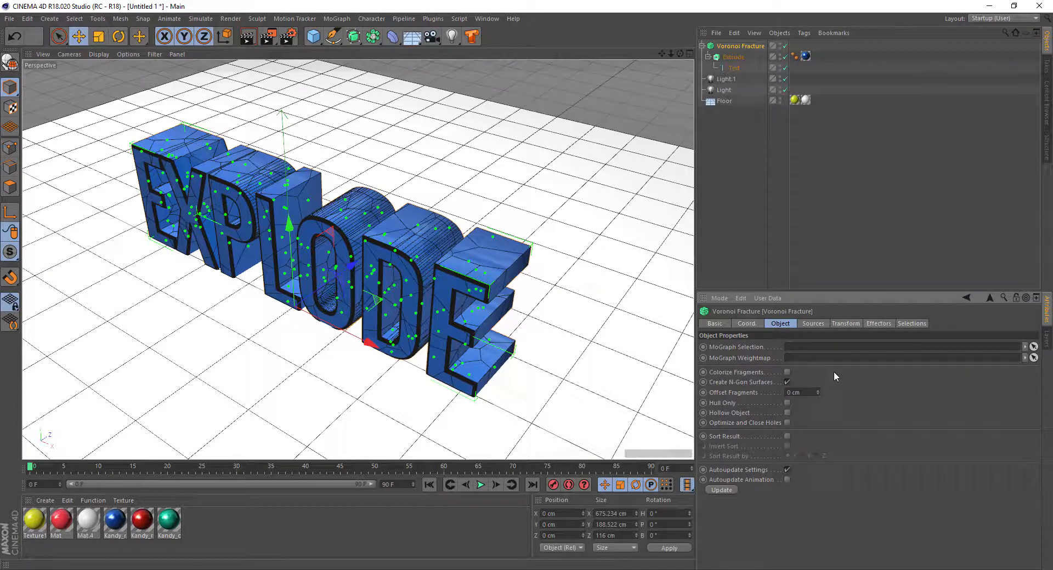
{"action": "left_click", "coordinate": [810, 325]}
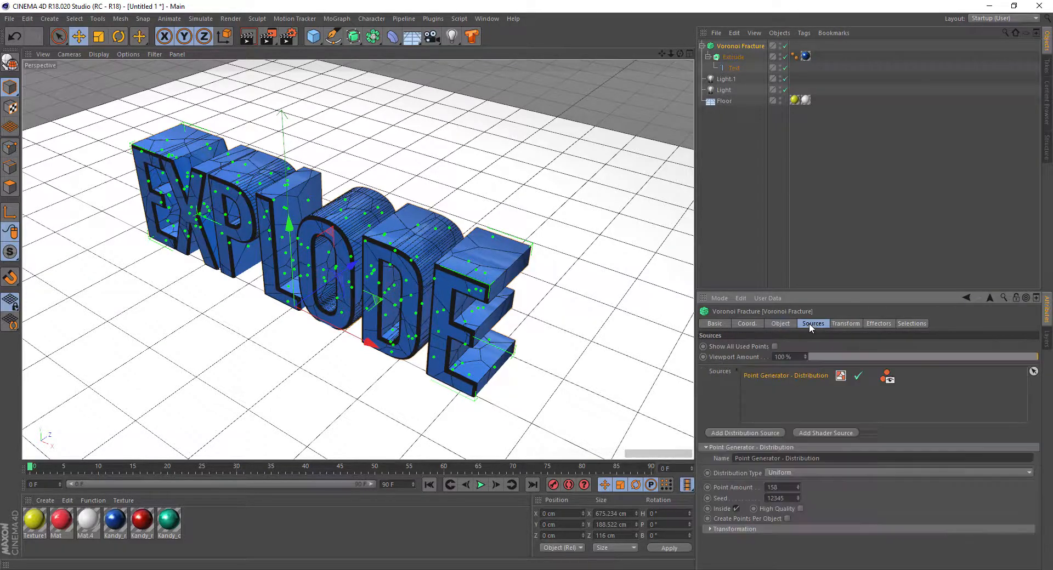
{"action": "left_click", "coordinate": [709, 529]}
{"action": "scroll", "coordinate": [818, 509], "scroll_direction": "down", "scroll_amount": 1}
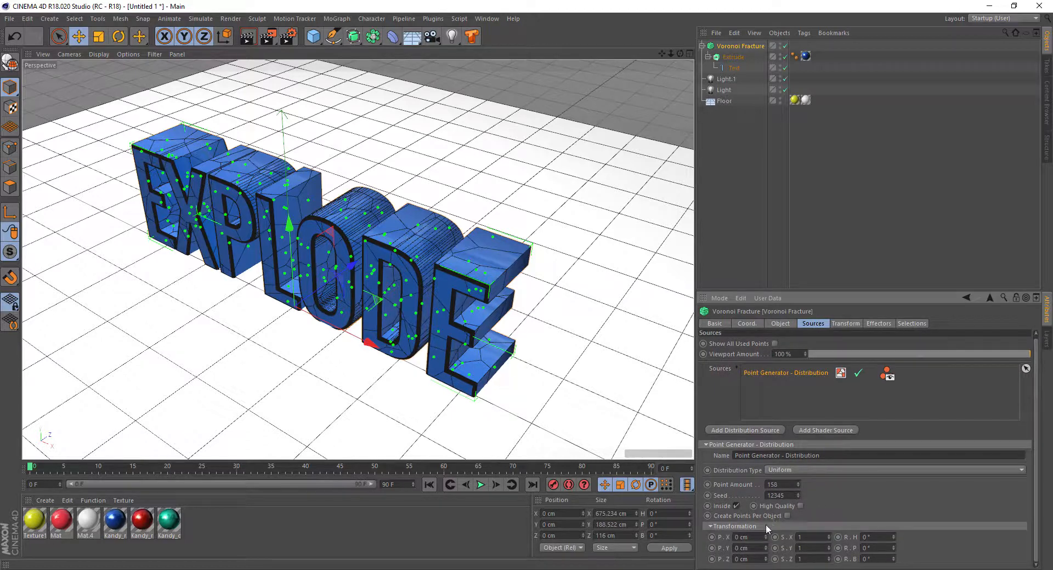
{"action": "mouse_move", "coordinate": [765, 535]}
{"action": "left_mouse_down"}
{"action": "mouse_move", "coordinate": [781, 535]}
{"action": "mouse_move", "coordinate": [758, 535]}
{"action": "left_mouse_up"}
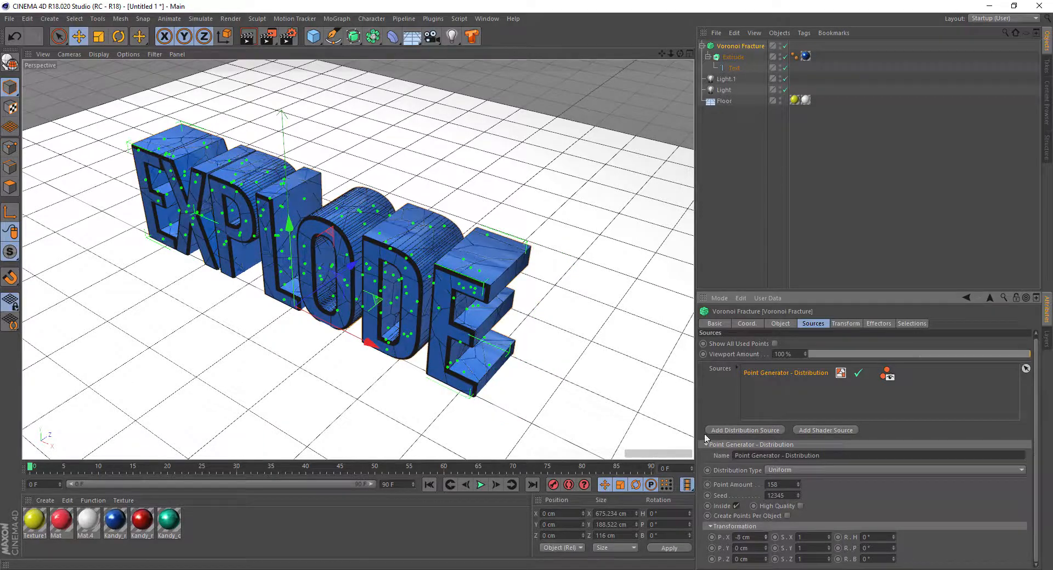
{"action": "left_click", "coordinate": [448, 519]}
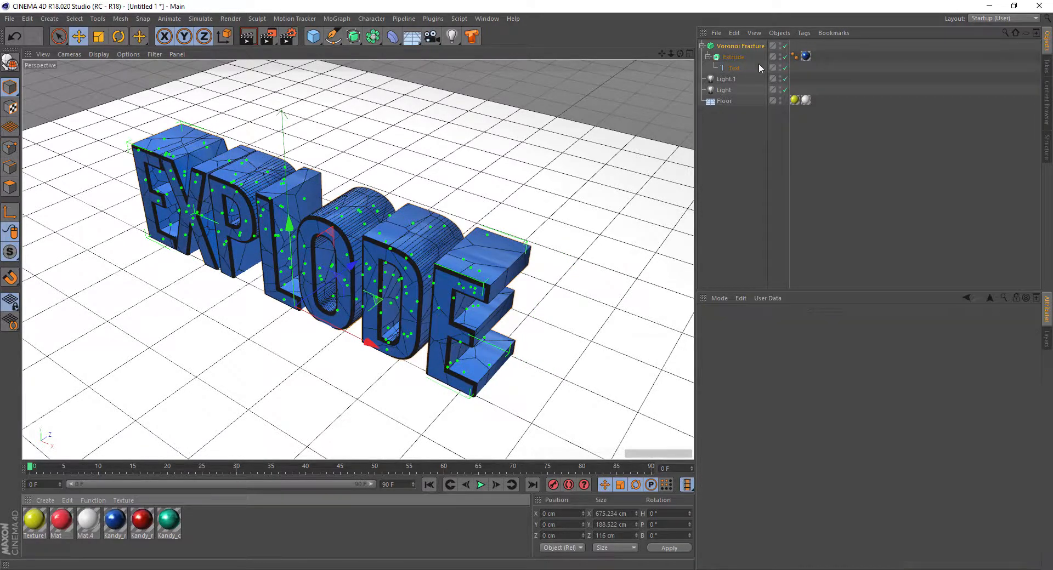
Step: Add a Collider Body simulation tag to the Floor, play the animation briefly and return to the first frame
{"action": "left_click", "coordinate": [724, 101]}
{"action": "right_click", "coordinate": [726, 102]}
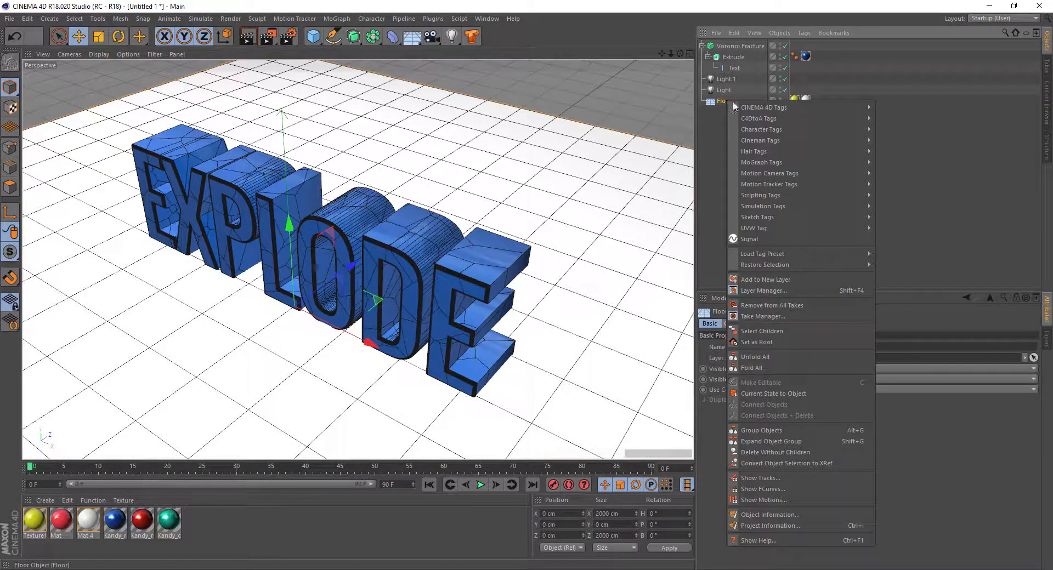
{"action": "mouse_move", "coordinate": [823, 206]}
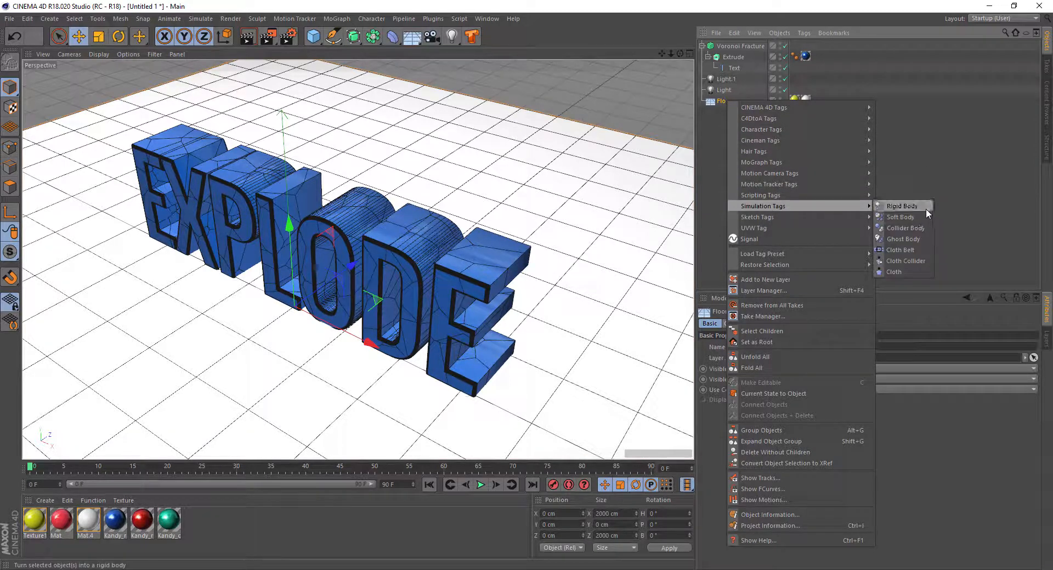
{"action": "left_click", "coordinate": [916, 219]}
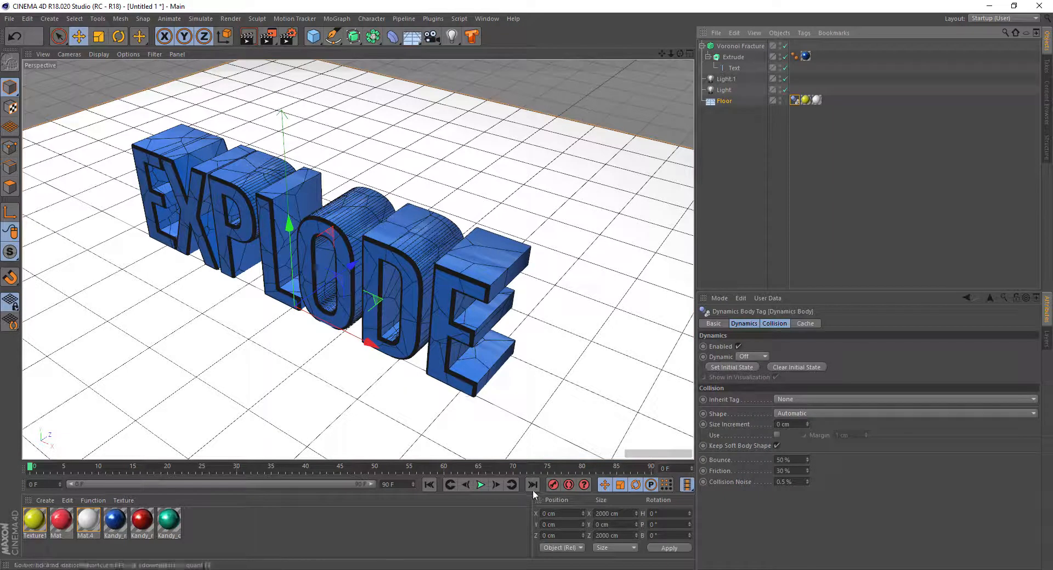
{"action": "left_click", "coordinate": [480, 485]}
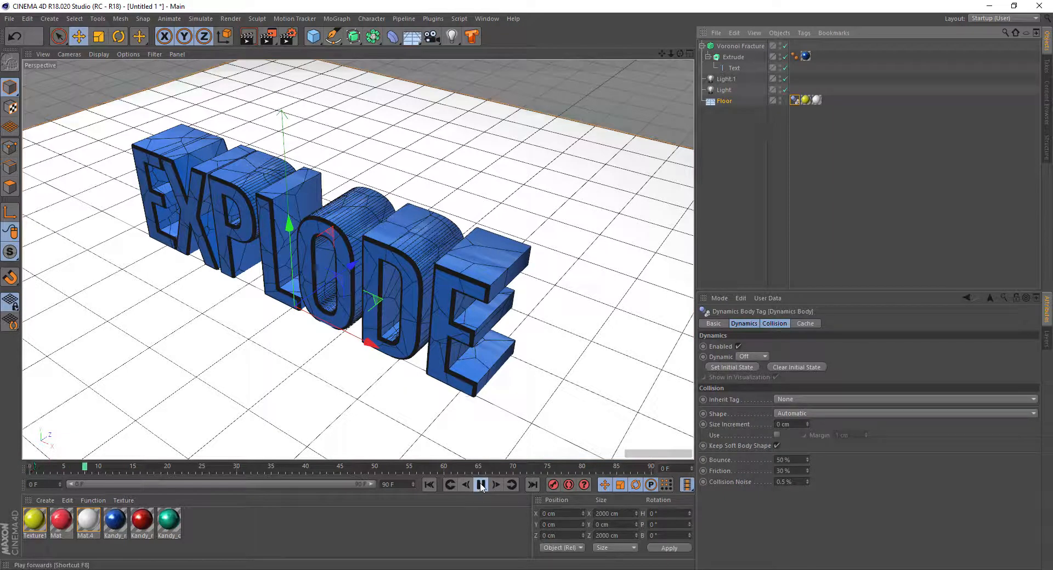
{"action": "left_click", "coordinate": [429, 485]}
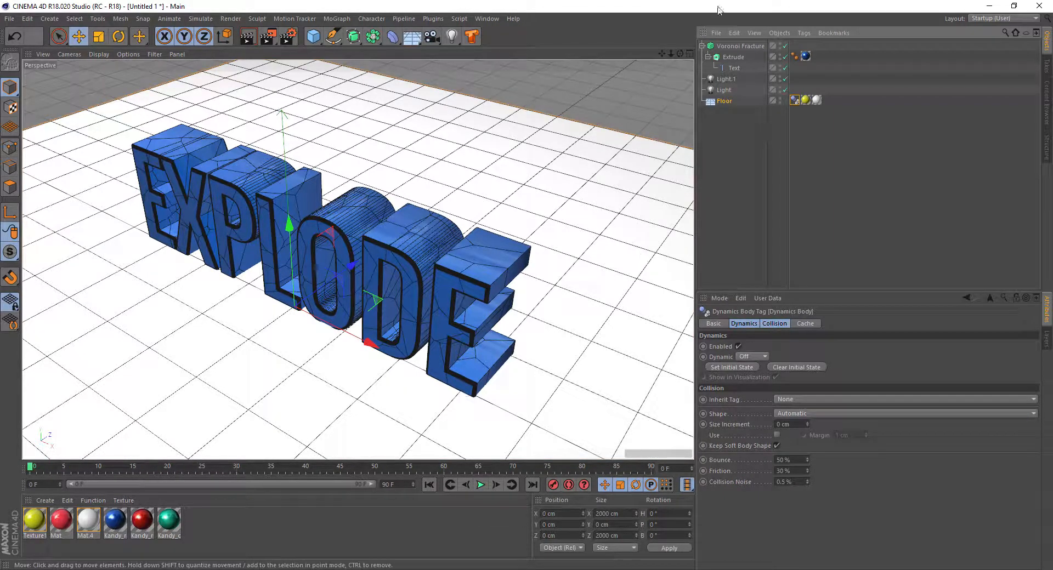
Step: Add a Collider Body simulation tag to the Voronoi Fracture object
{"action": "left_click", "coordinate": [750, 45]}
{"action": "right_click", "coordinate": [746, 45]}
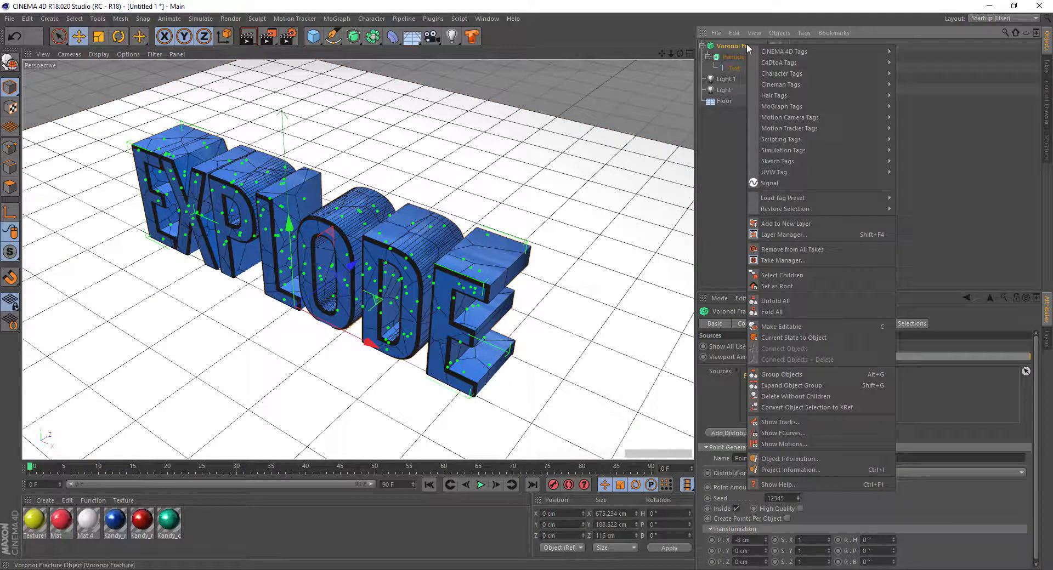
{"action": "mouse_move", "coordinate": [867, 150]}
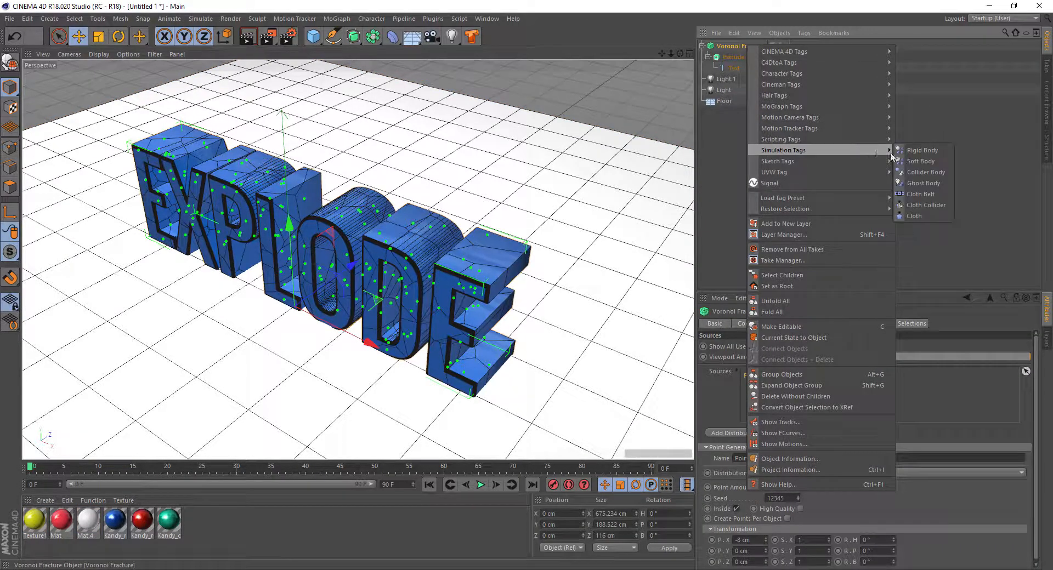
{"action": "left_click", "coordinate": [927, 172]}
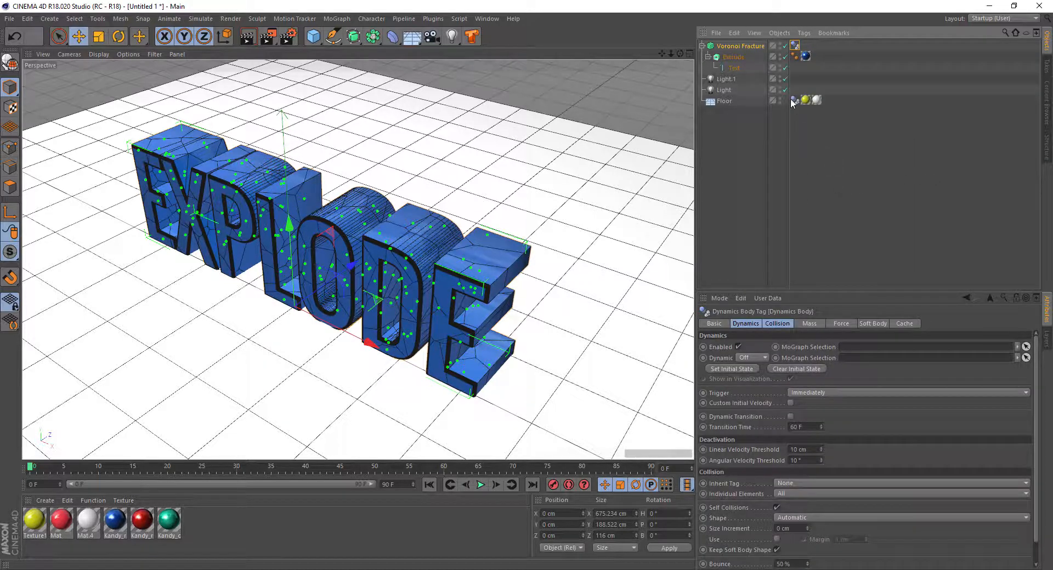
Step: Set the fracture's dynamics tag to trigger On Collision with Dynamic On, test the playback and rewind to the start
{"action": "left_click", "coordinate": [814, 392]}
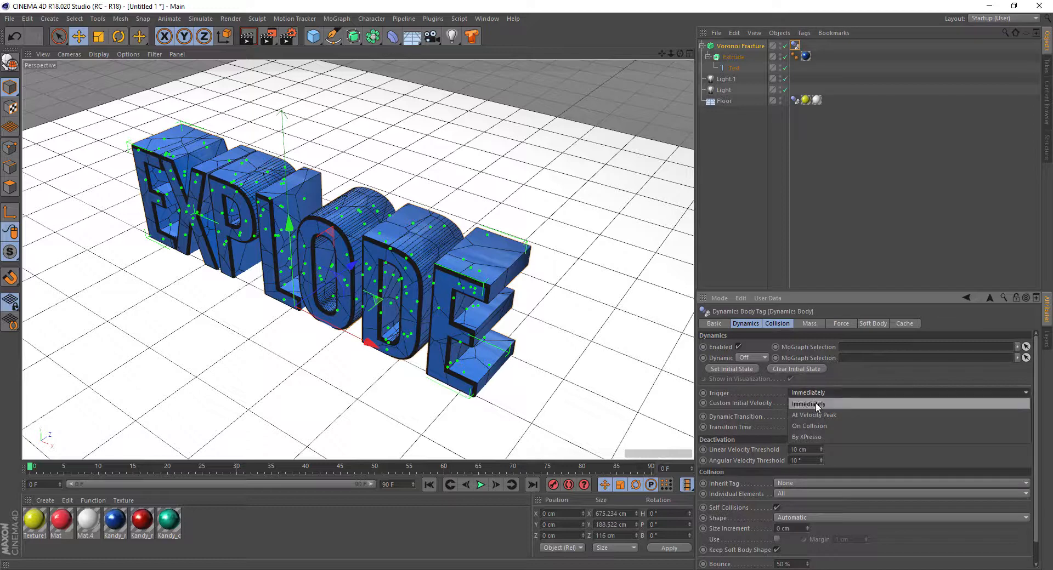
{"action": "left_click", "coordinate": [815, 403]}
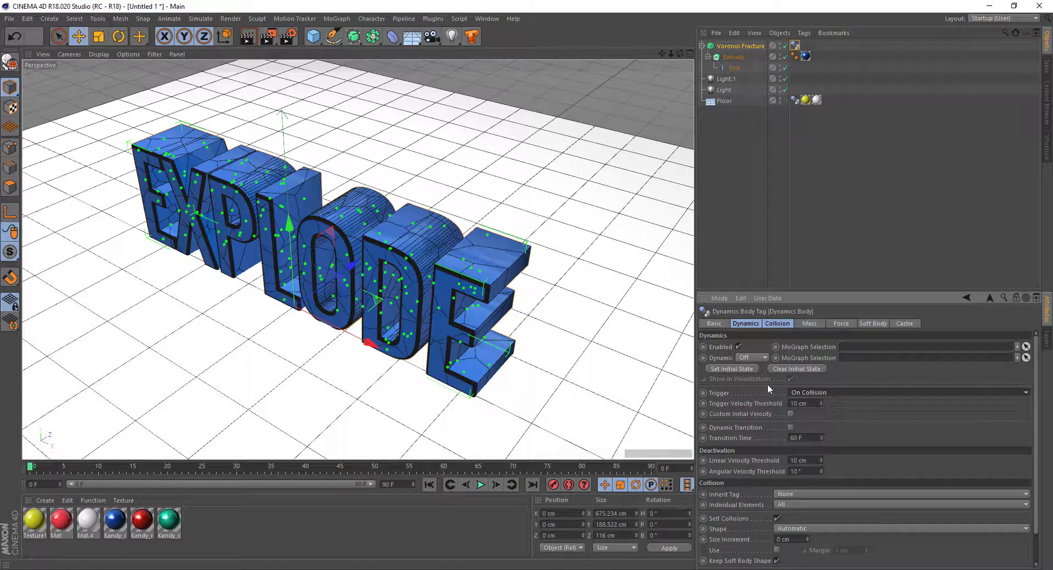
{"action": "left_click", "coordinate": [748, 358]}
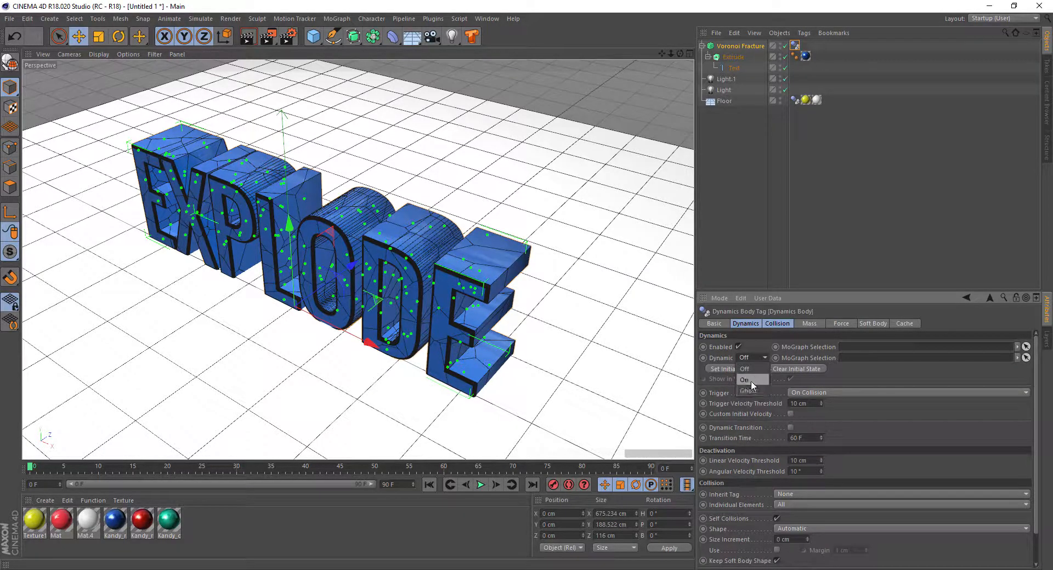
{"action": "left_click", "coordinate": [751, 380]}
{"action": "left_click", "coordinate": [480, 485]}
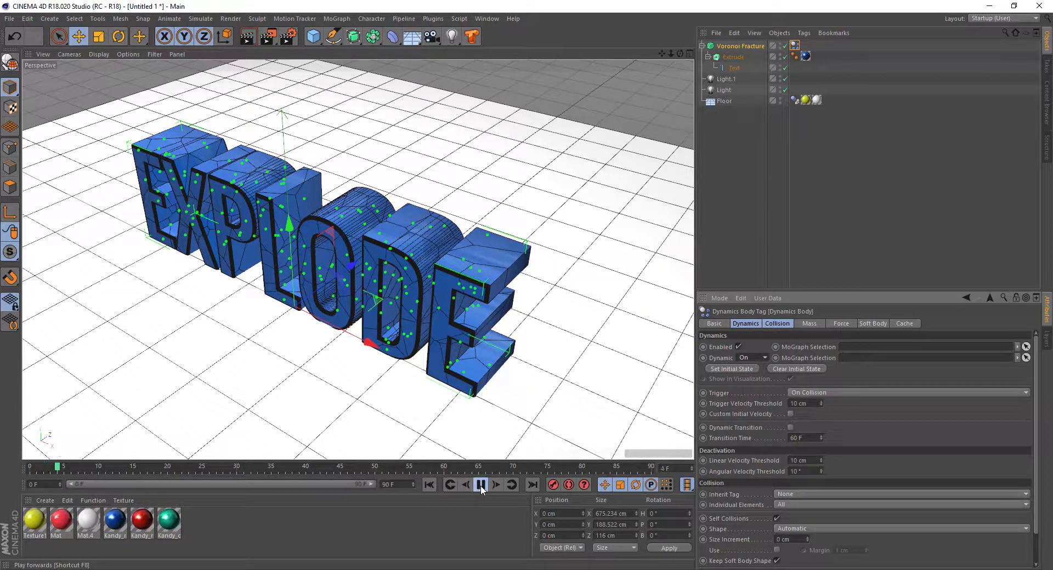
{"action": "left_click", "coordinate": [480, 485]}
{"action": "left_click", "coordinate": [430, 485]}
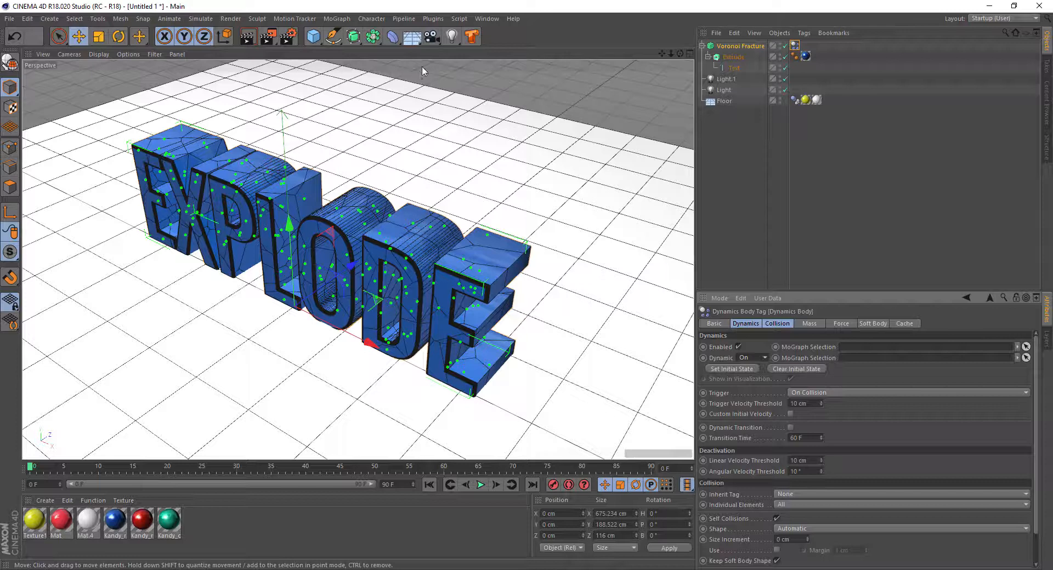
Step: Add a sphere primitive to the scene
{"action": "left_click", "coordinate": [314, 37]}
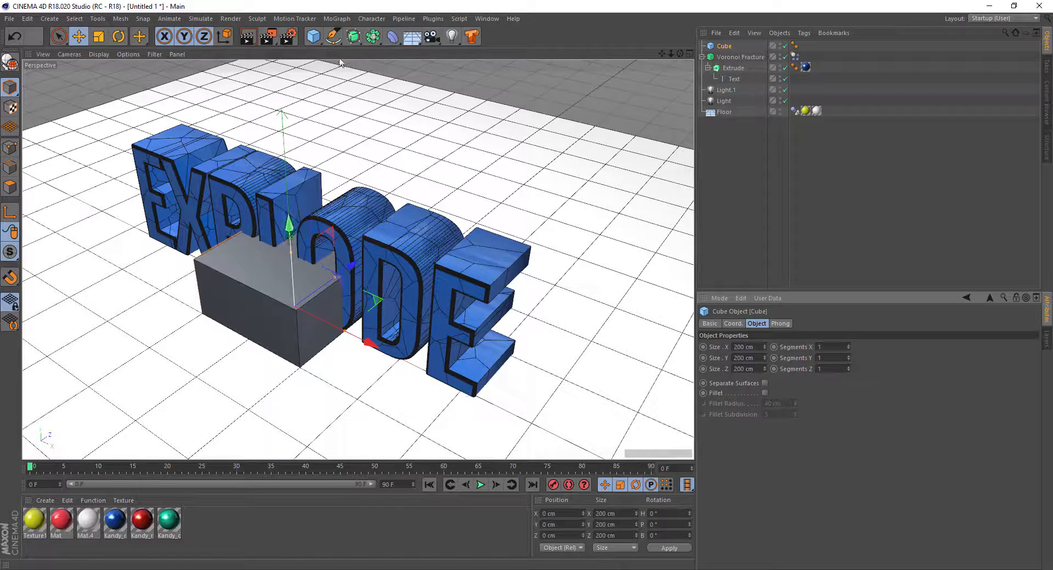
{"action": "key", "text": "ctrl+z"}
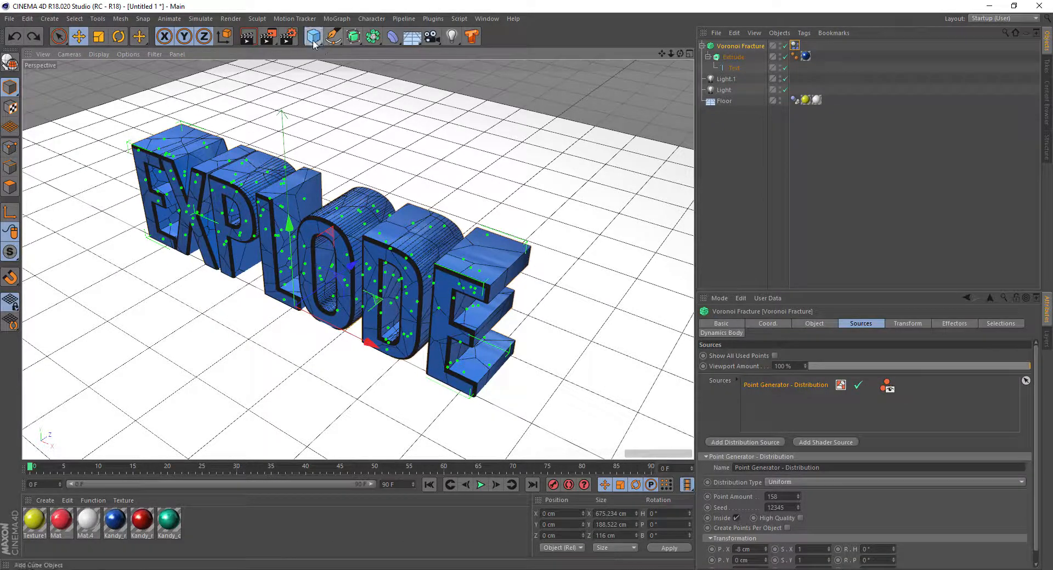
{"action": "left_click_drag", "start_coordinate": [313, 36], "coordinate": [526, 91]}
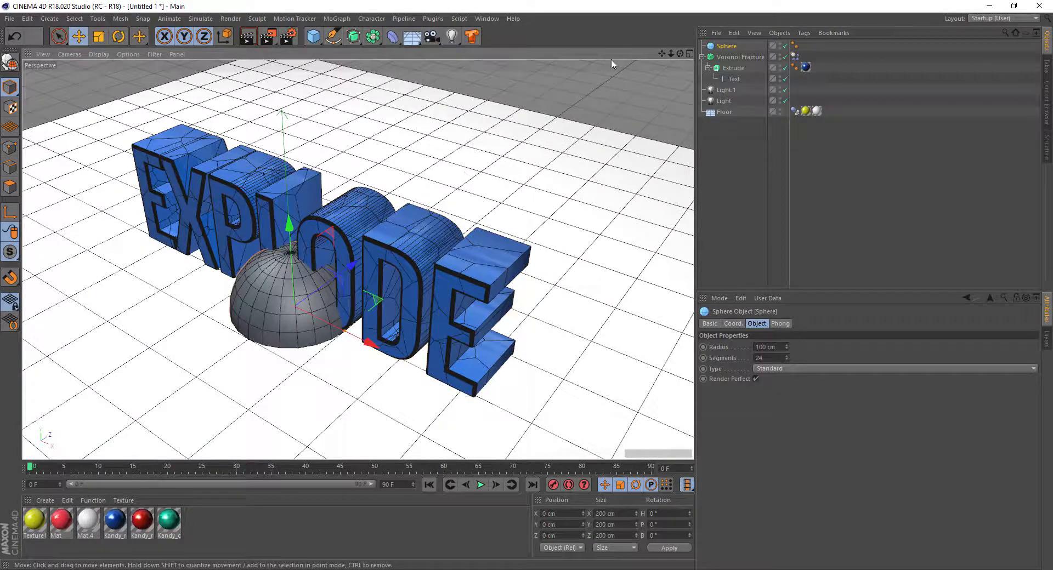
Step: Move the sphere above the text to about 880 cm on Y and 56 cm on Z using the orthographic views
{"action": "left_click", "coordinate": [688, 54]}
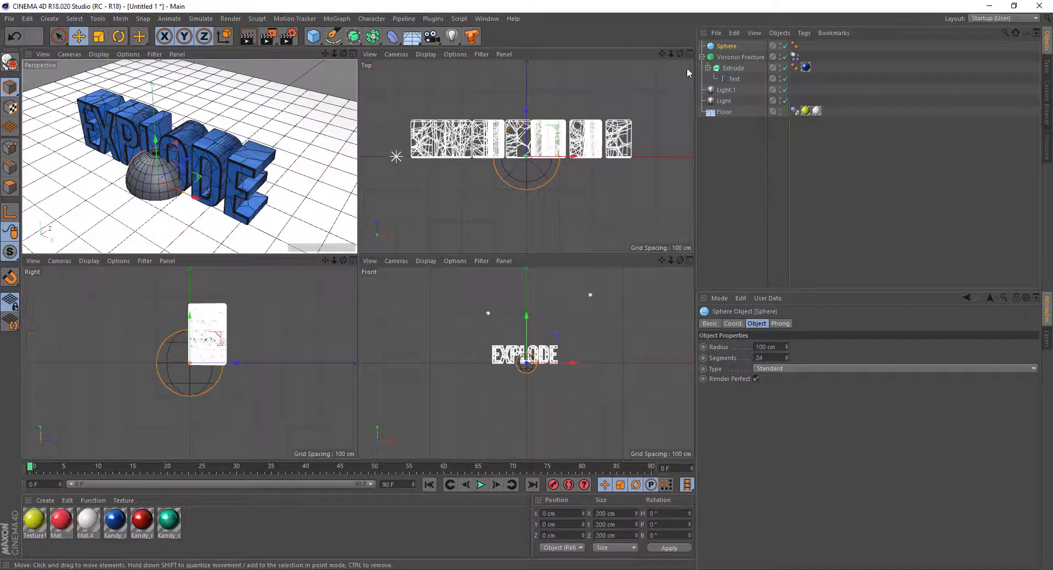
{"action": "left_click", "coordinate": [687, 261]}
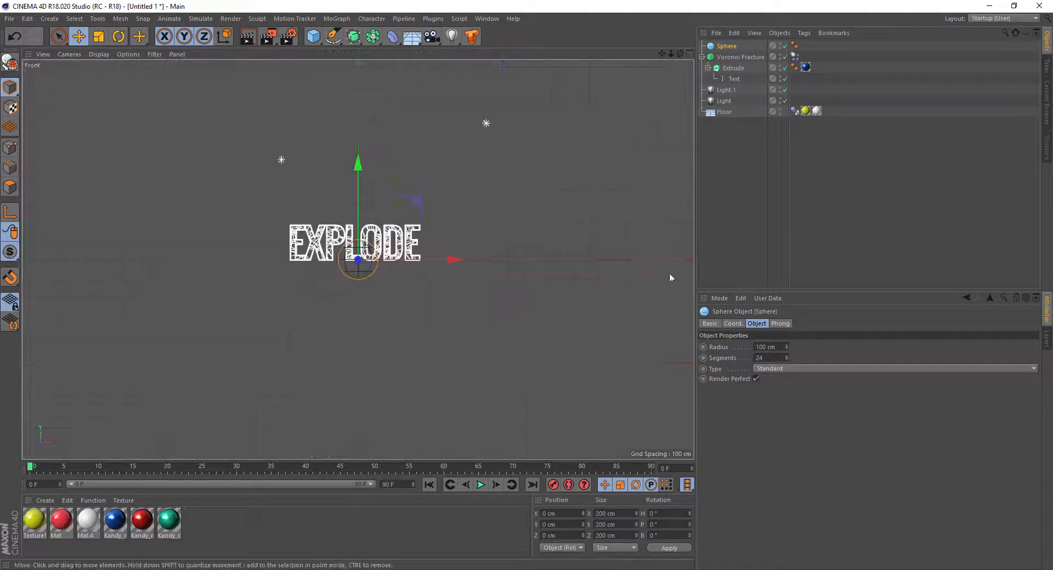
{"action": "left_click_drag", "start_coordinate": [358, 159], "coordinate": [356, 5]}
{"action": "left_click", "coordinate": [687, 54]}
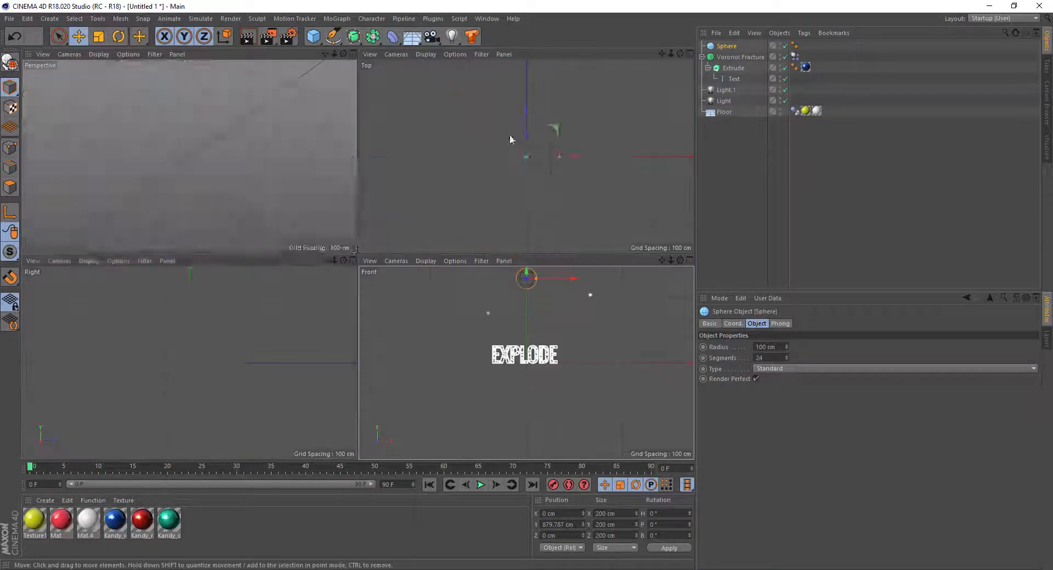
{"action": "left_click_drag", "start_coordinate": [526, 110], "coordinate": [528, 92]}
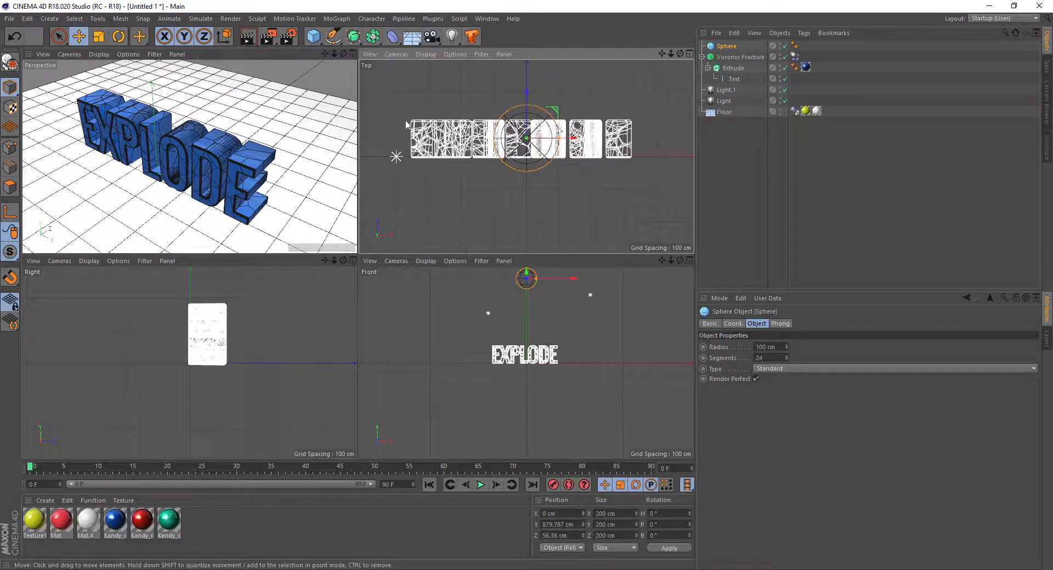
{"action": "left_click", "coordinate": [352, 54]}
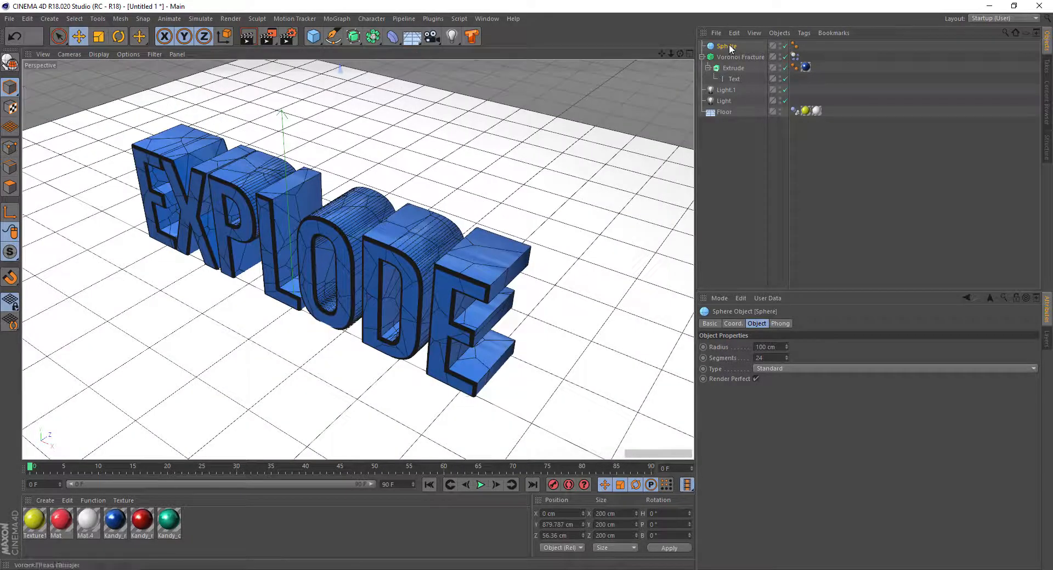
Step: Add a Rigid Body simulation tag to the sphere and play the simulation
{"action": "right_click", "coordinate": [729, 48]}
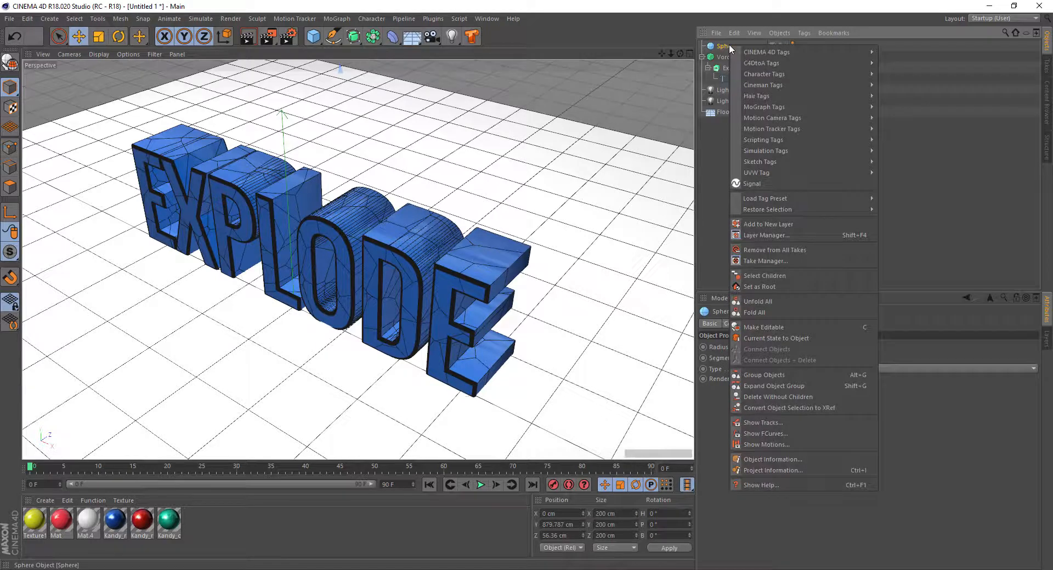
{"action": "mouse_move", "coordinate": [740, 51]}
{"action": "mouse_move", "coordinate": [823, 149]}
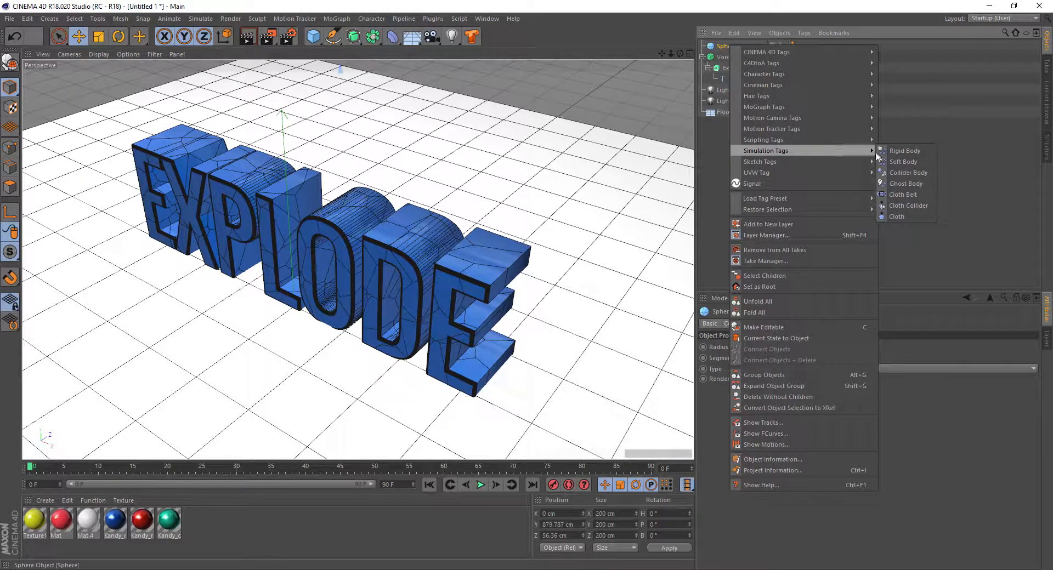
{"action": "left_click", "coordinate": [902, 150]}
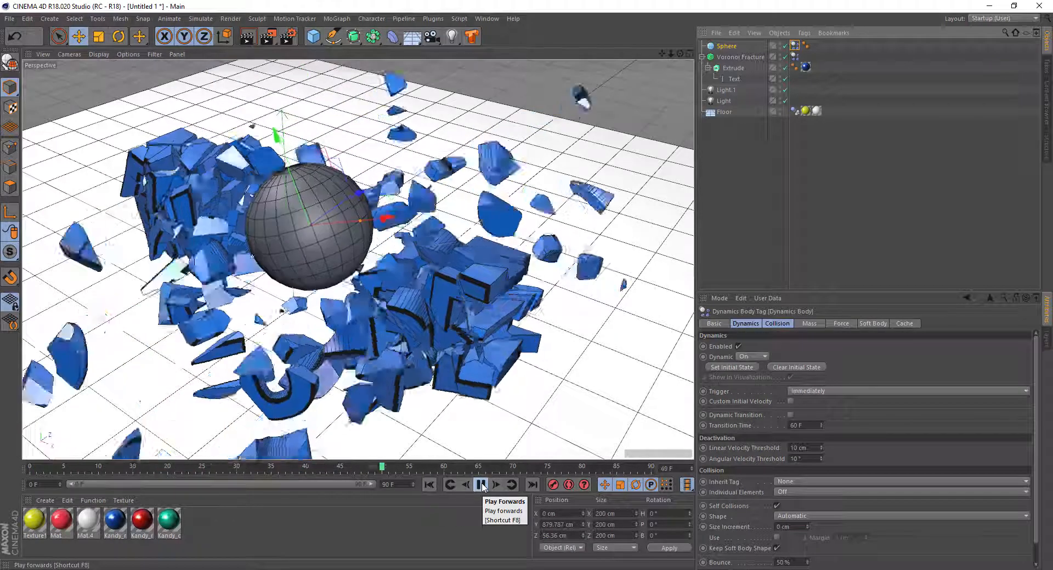
Step: Stop the playback at frame 64 and render a preview of the shattered text in the viewport
{"action": "left_click", "coordinate": [481, 485]}
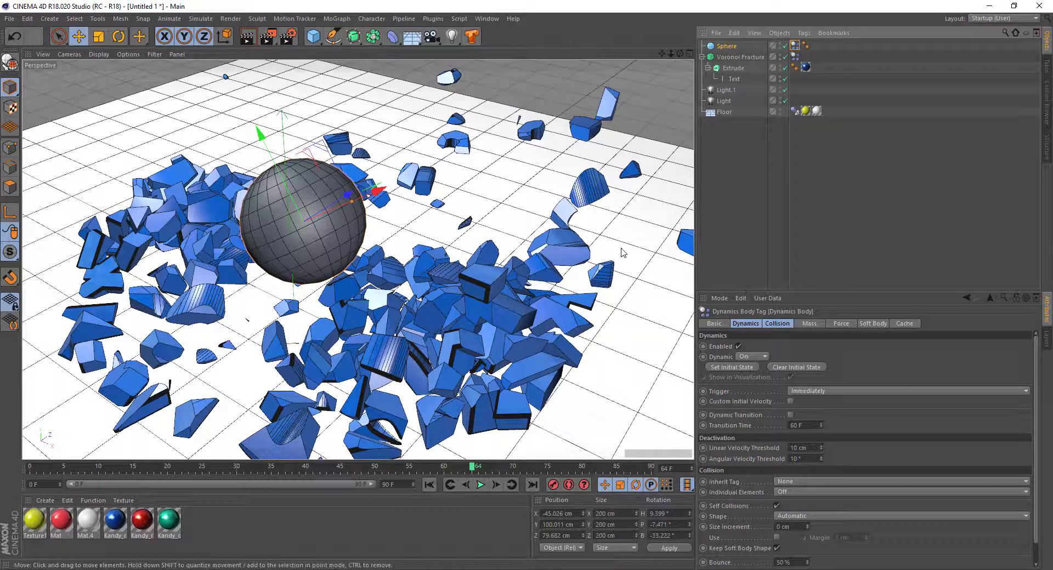
{"action": "left_click", "coordinate": [248, 37]}
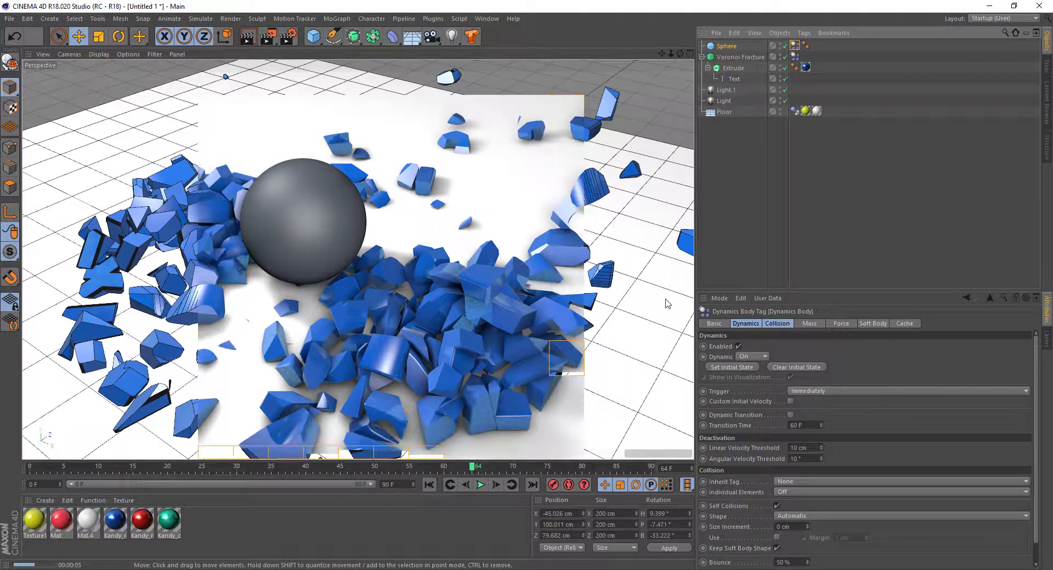
{"action": "left_click", "coordinate": [483, 515]}
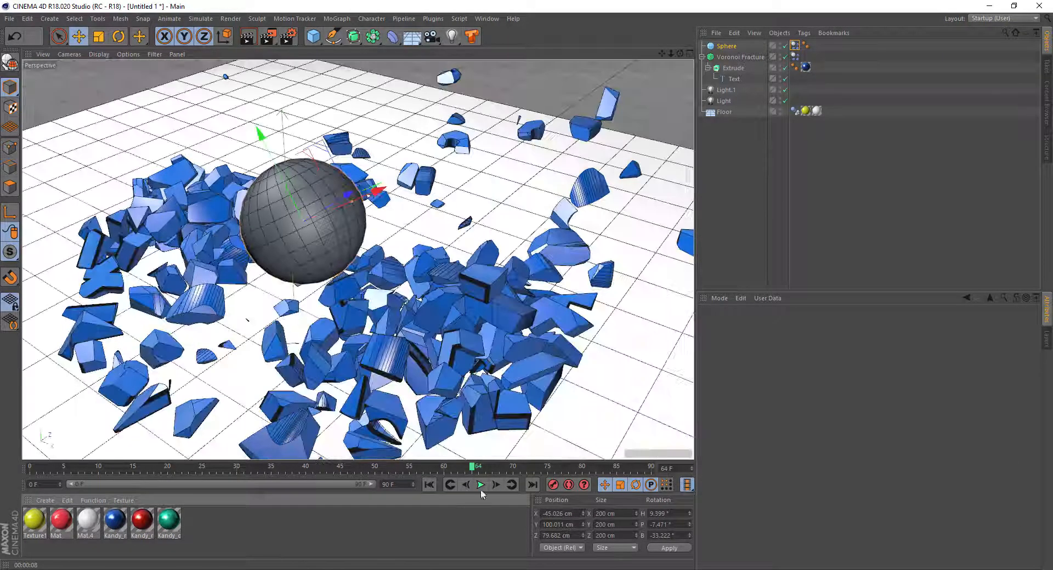
Step: Disable the sphere, play the simulation from the start without it and rewind
{"action": "left_click", "coordinate": [785, 46]}
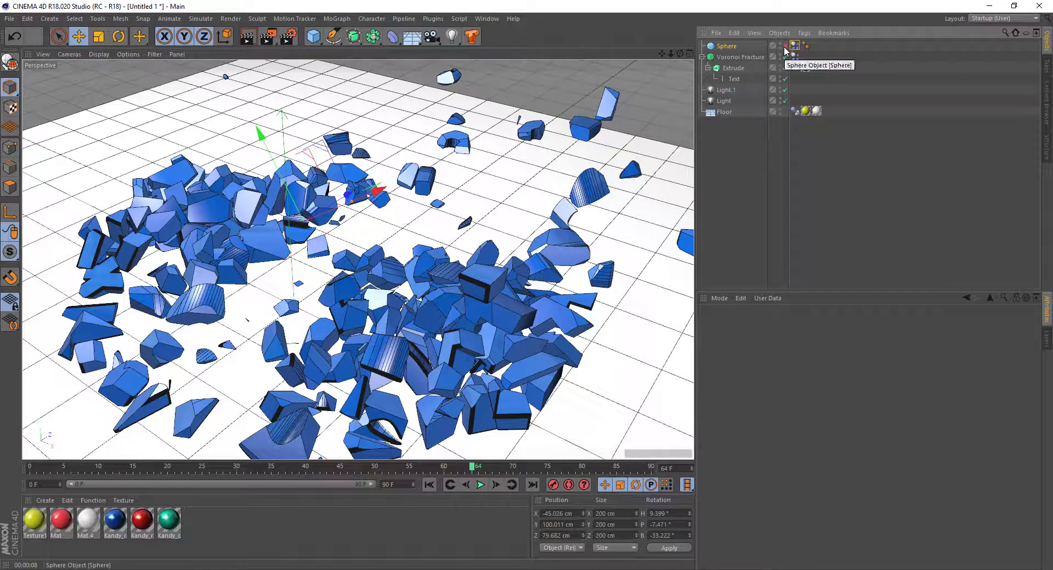
{"action": "left_click", "coordinate": [430, 486]}
{"action": "left_click", "coordinate": [481, 486]}
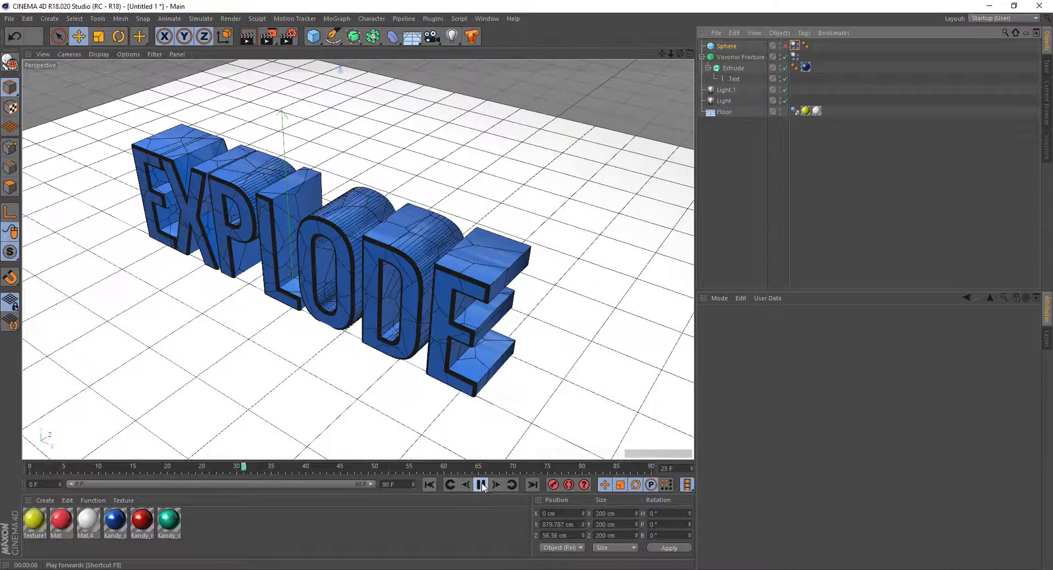
{"action": "left_click", "coordinate": [429, 485]}
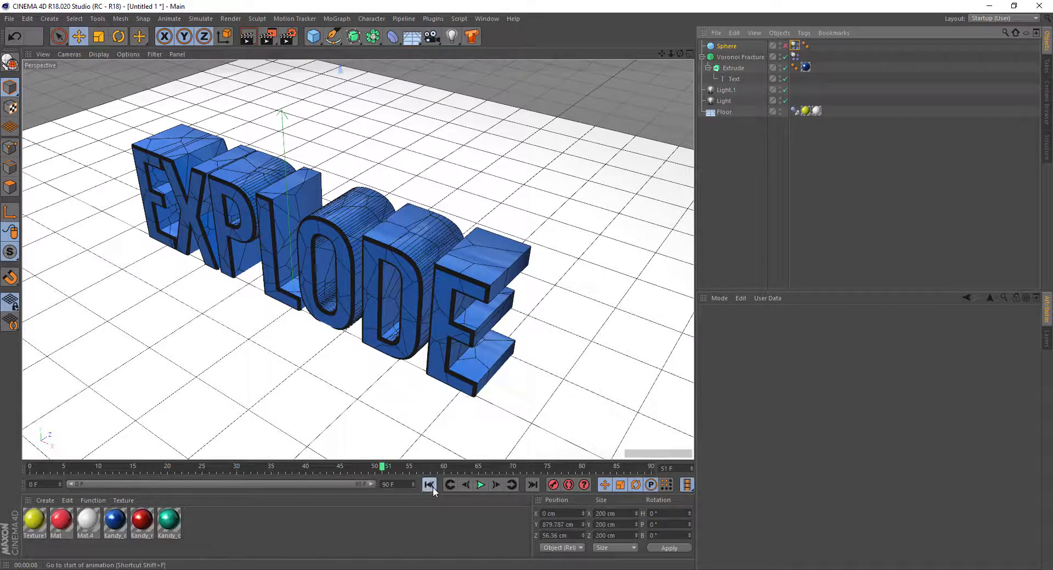
Step: Re-enable the sphere, replay the simulation and return to the first frame
{"action": "left_click", "coordinate": [785, 45]}
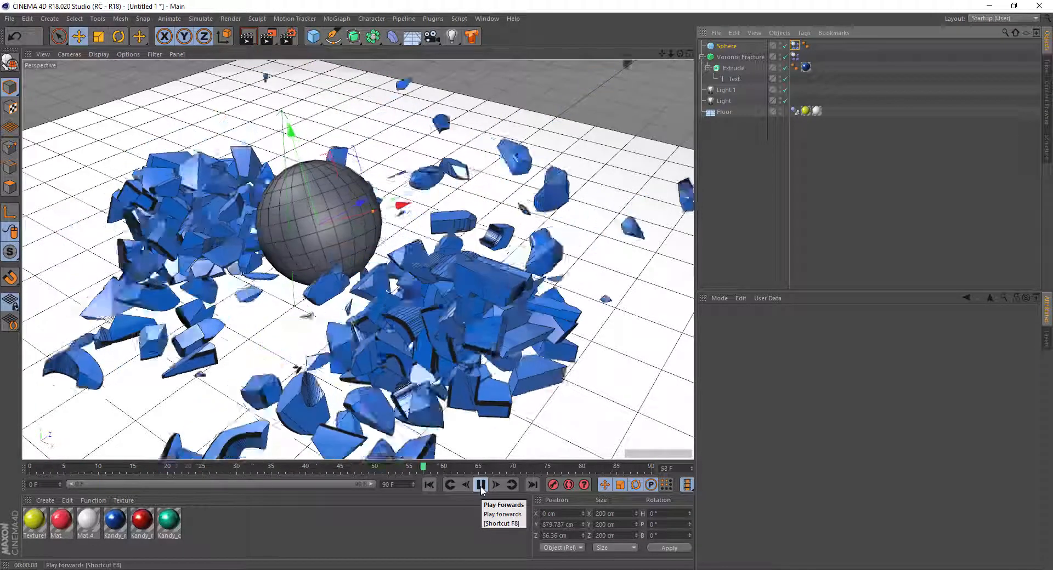
{"action": "left_click", "coordinate": [481, 485]}
{"action": "left_click", "coordinate": [430, 485]}
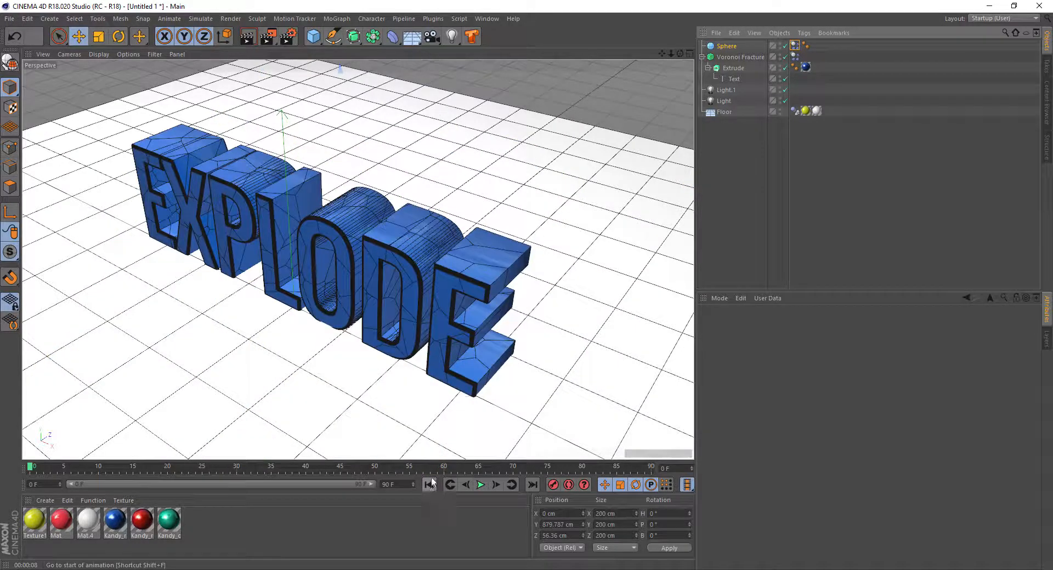
Step: Disable the sphere again and show the Voronoi Fracture's effector settings
{"action": "left_click_drag", "start_coordinate": [522, 233], "coordinate": [543, 208], "text": "alt"}
{"action": "left_click", "coordinate": [726, 46]}
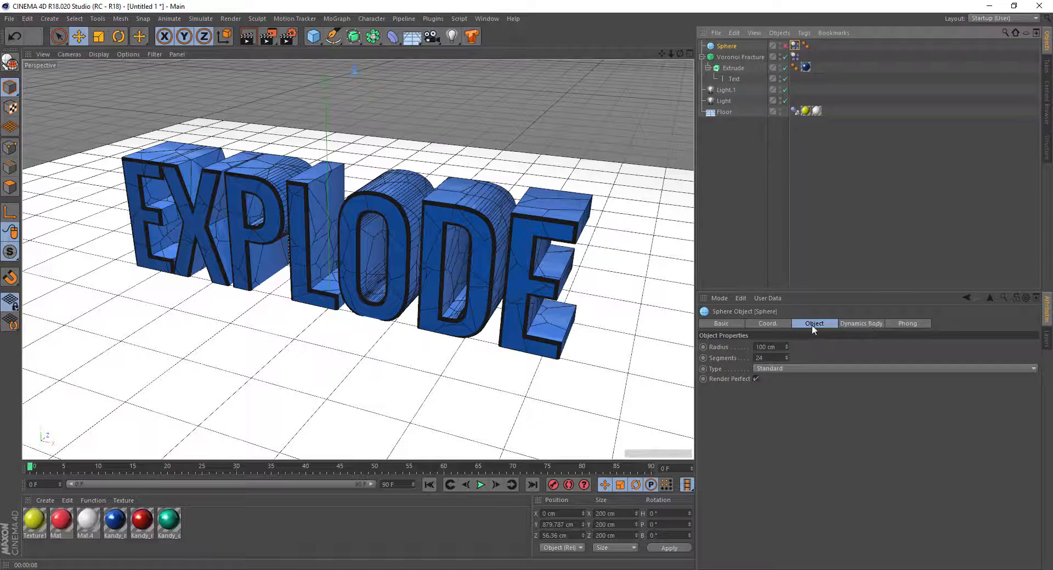
{"action": "left_click", "coordinate": [734, 56]}
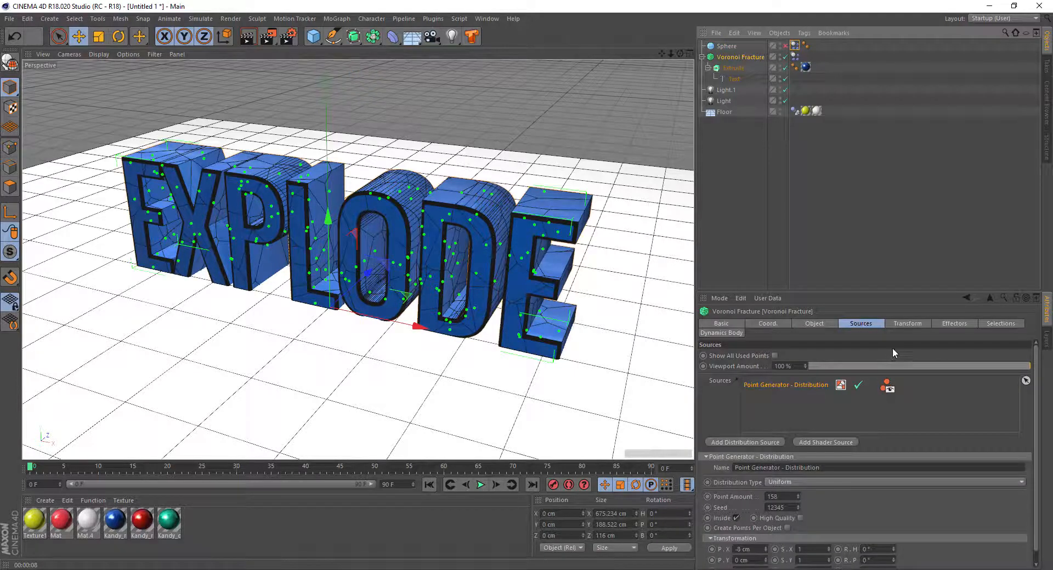
{"action": "left_click", "coordinate": [940, 324]}
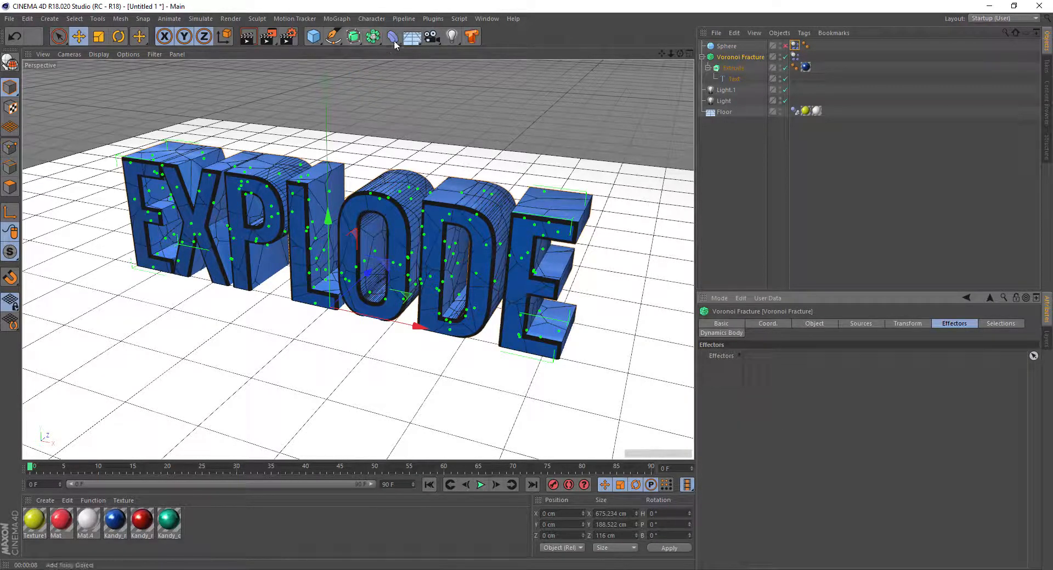
Step: Add a Random effector to the Voronoi Fracture and set its falloff shape to Linear
{"action": "left_click", "coordinate": [341, 20]}
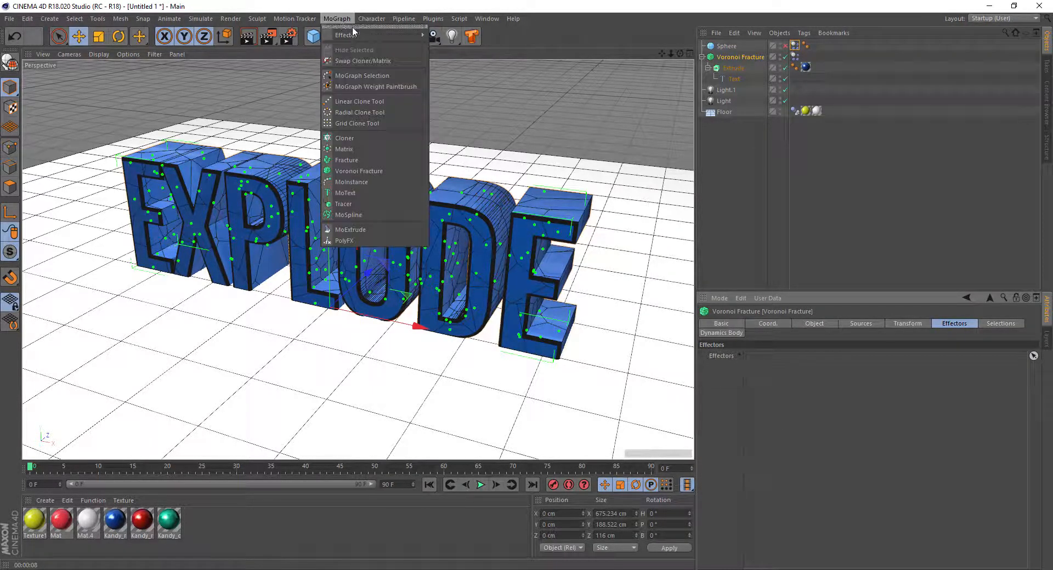
{"action": "mouse_move", "coordinate": [357, 34]}
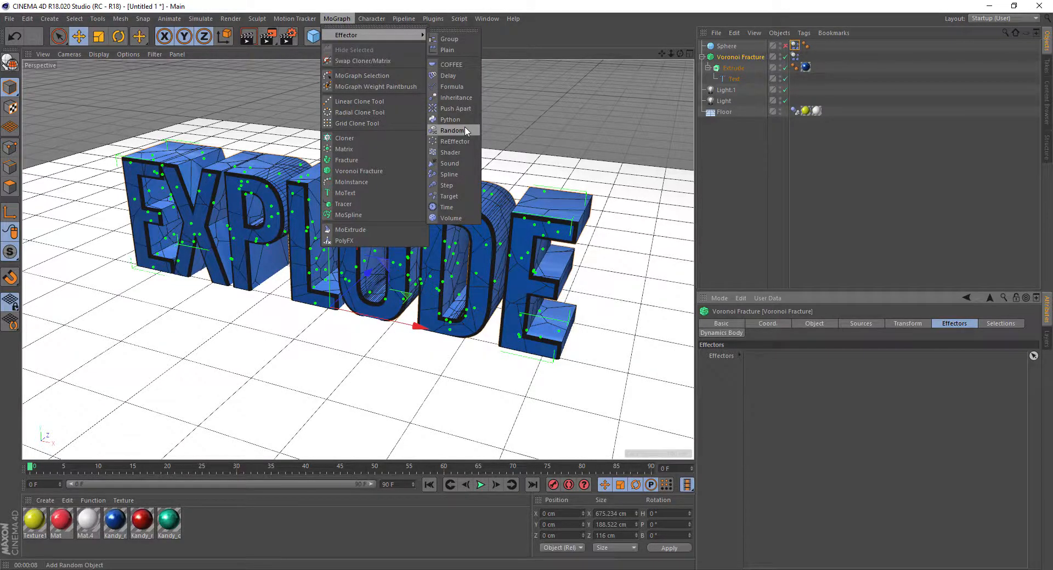
{"action": "left_click", "coordinate": [452, 130]}
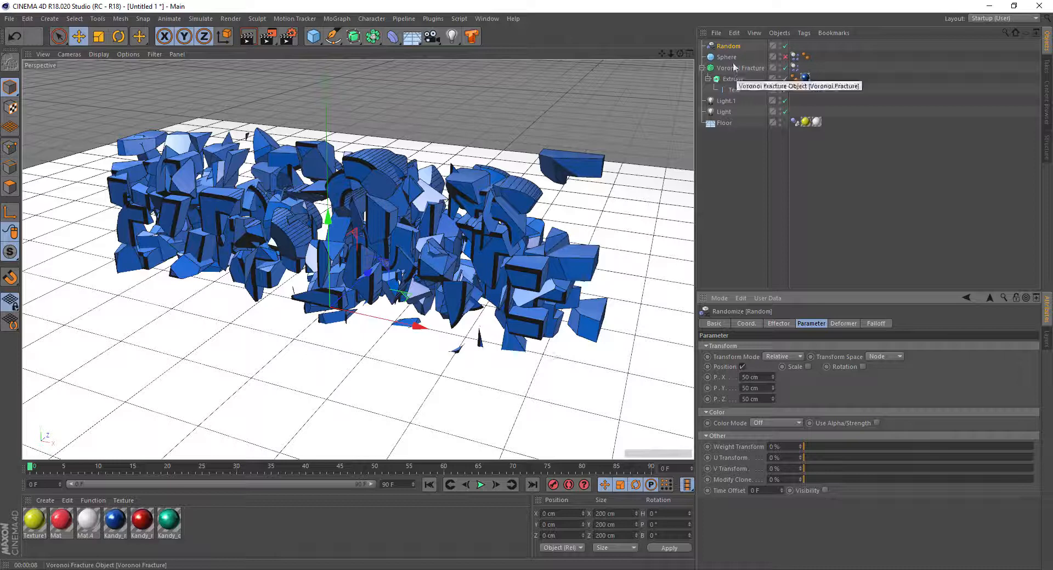
{"action": "left_click", "coordinate": [881, 324]}
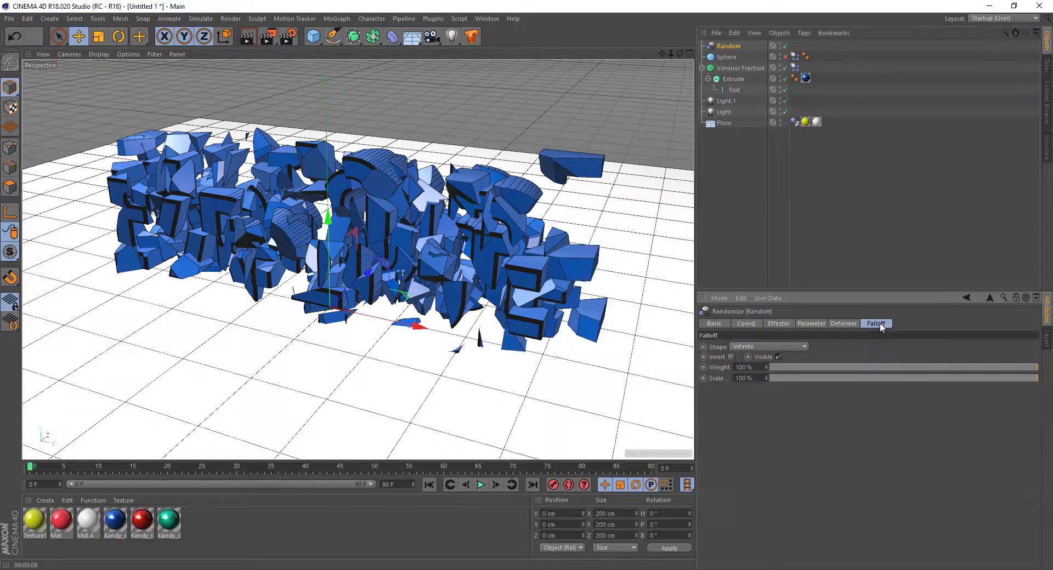
{"action": "left_click", "coordinate": [744, 347]}
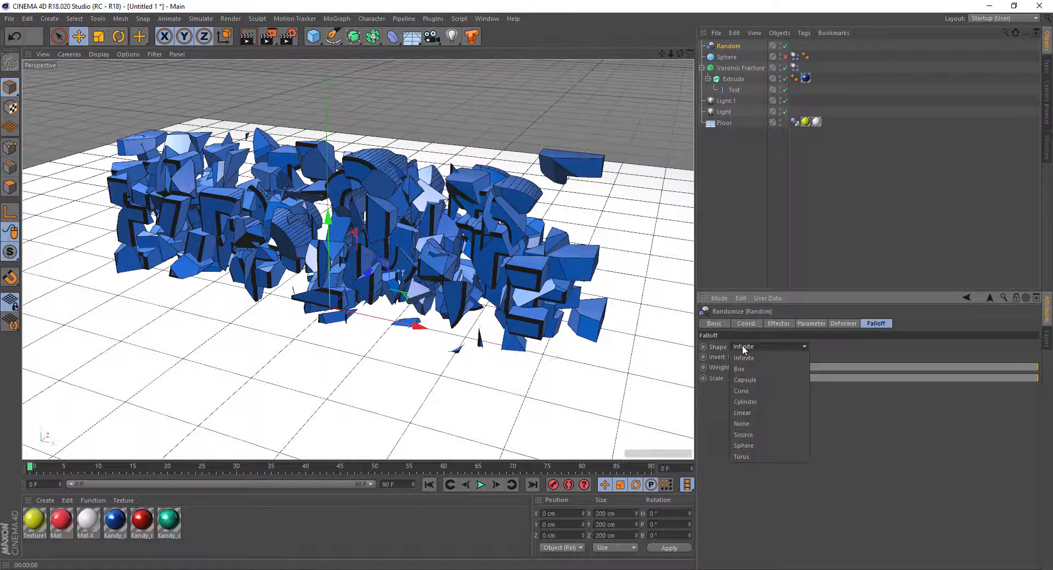
{"action": "left_click", "coordinate": [768, 413]}
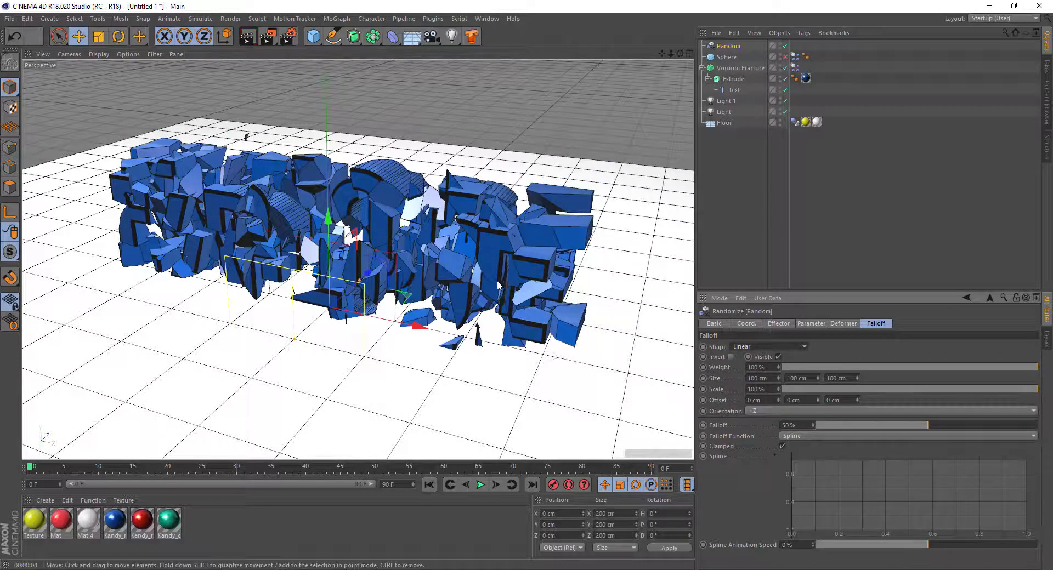
Step: Orient the linear falloff along +X, widen its X size to about 117 cm, and move the effector to about X -278, Z -47 cm
{"action": "left_click_drag", "start_coordinate": [379, 279], "coordinate": [368, 297]}
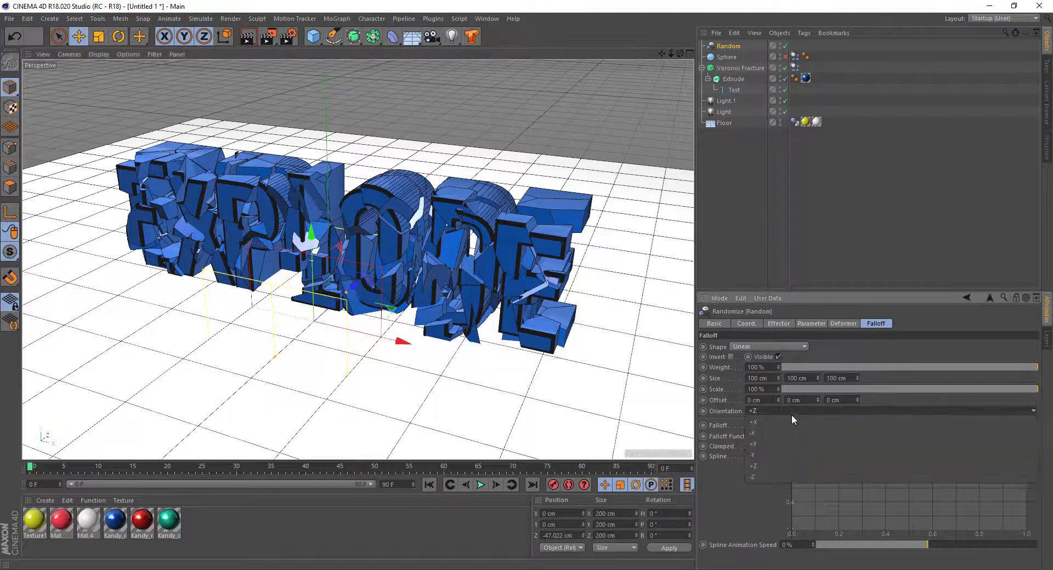
{"action": "left_click", "coordinate": [791, 413]}
{"action": "left_click", "coordinate": [792, 423]}
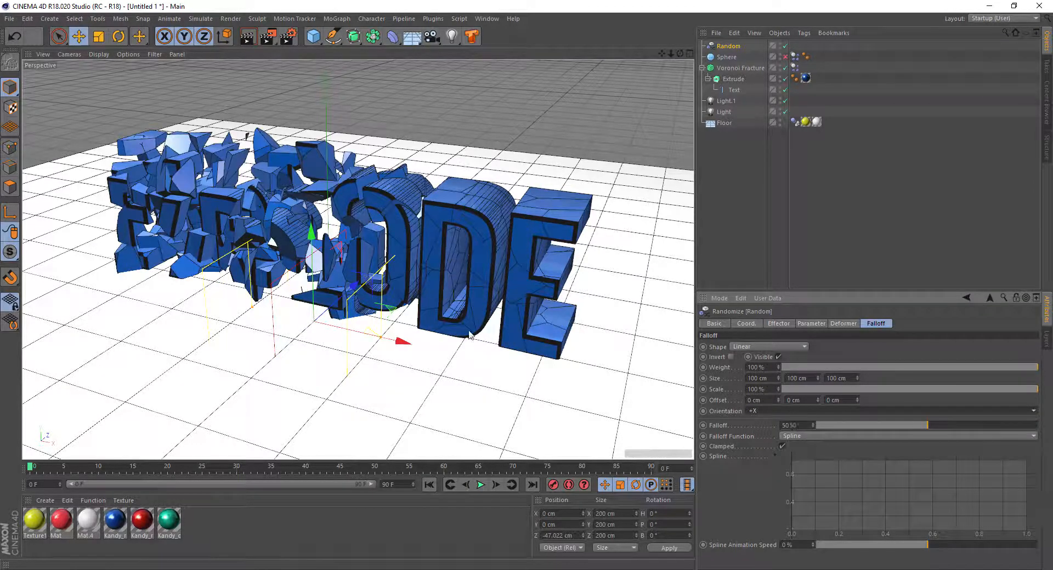
{"action": "left_click_drag", "start_coordinate": [403, 342], "coordinate": [248, 221]}
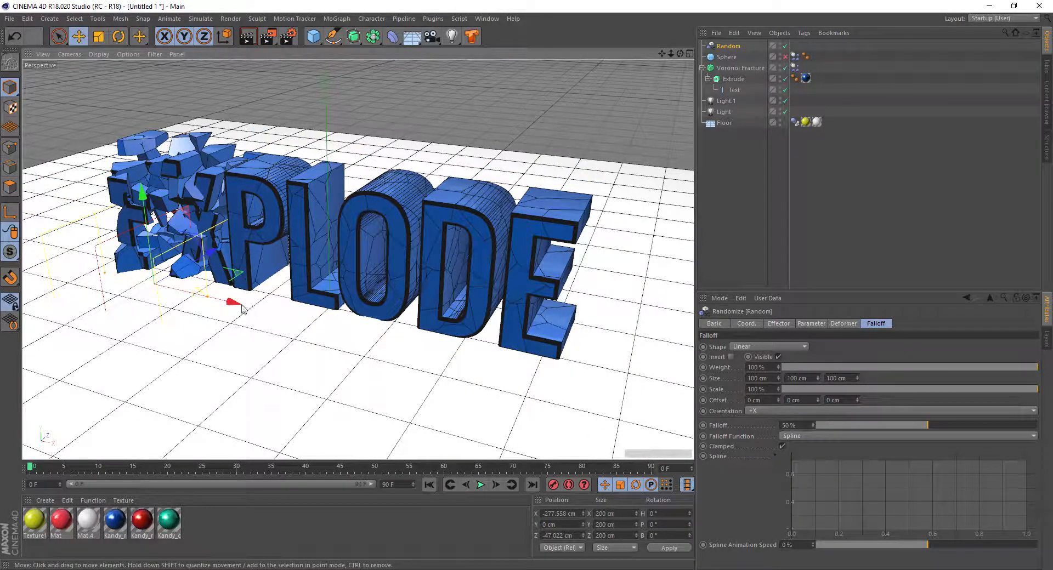
{"action": "left_click_drag", "start_coordinate": [112, 274], "coordinate": [217, 311]}
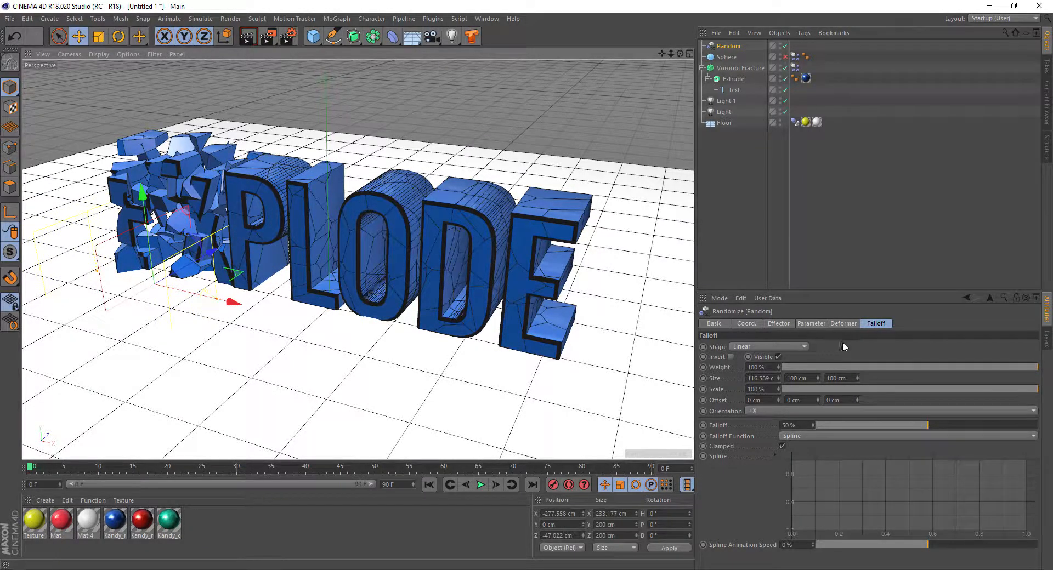
Step: Enable scale variation on the Random effector with X 0.48, Y 2.99 and Z 2.46
{"action": "left_click", "coordinate": [839, 324]}
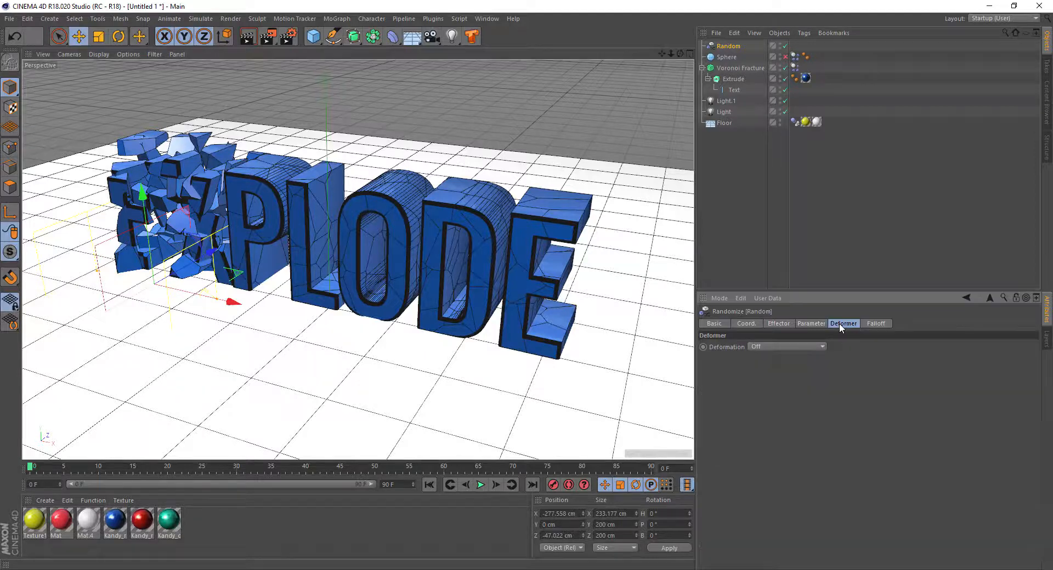
{"action": "left_click", "coordinate": [799, 324]}
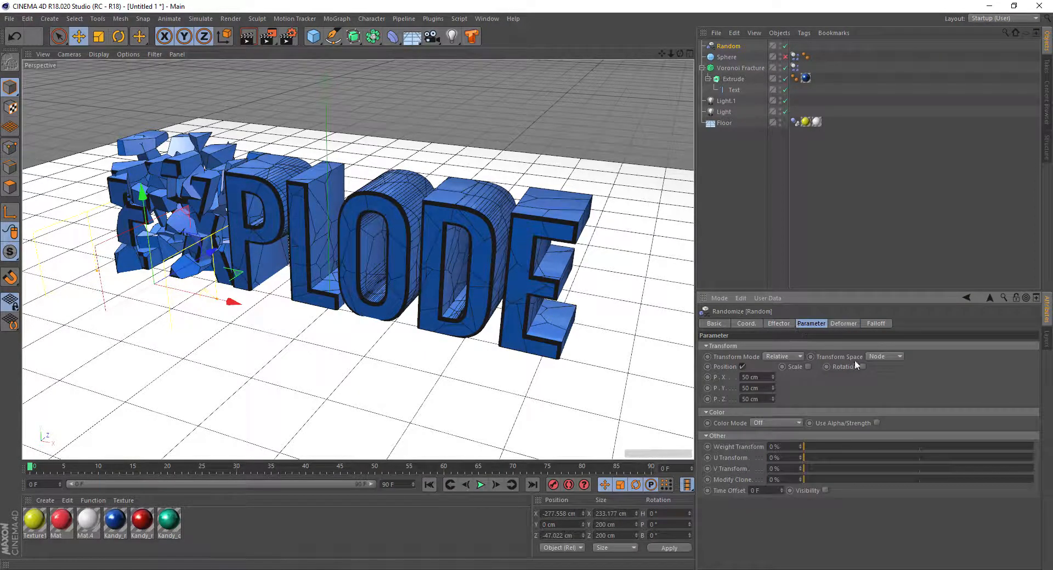
{"action": "left_click", "coordinate": [807, 367]}
{"action": "mouse_move", "coordinate": [868, 377]}
{"action": "left_mouse_down"}
{"action": "mouse_move", "coordinate": [867, 397]}
{"action": "mouse_move", "coordinate": [865, 369]}
{"action": "left_mouse_up"}
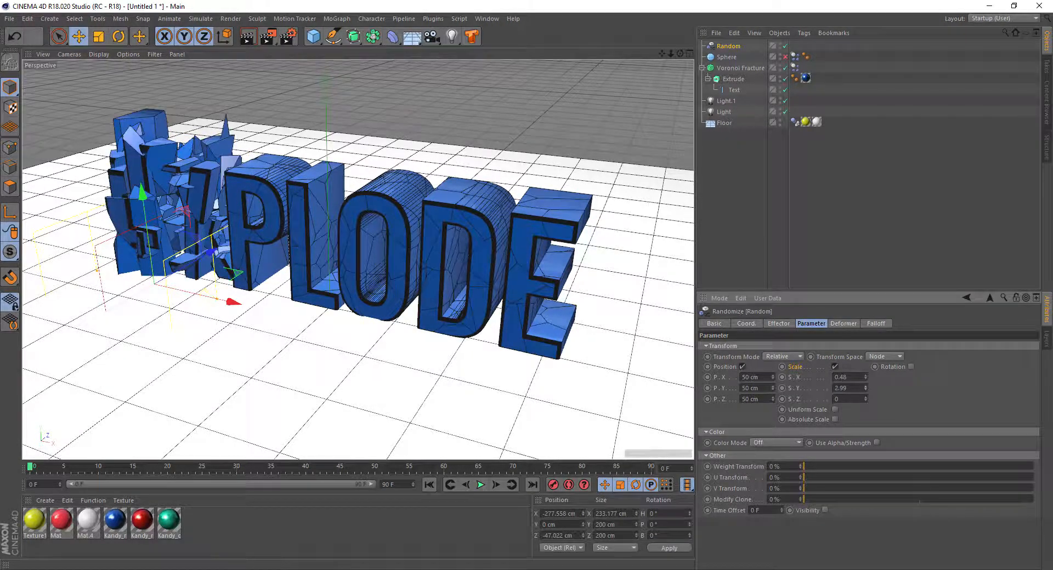
{"action": "left_click_drag", "start_coordinate": [877, 406], "coordinate": [876, 390]}
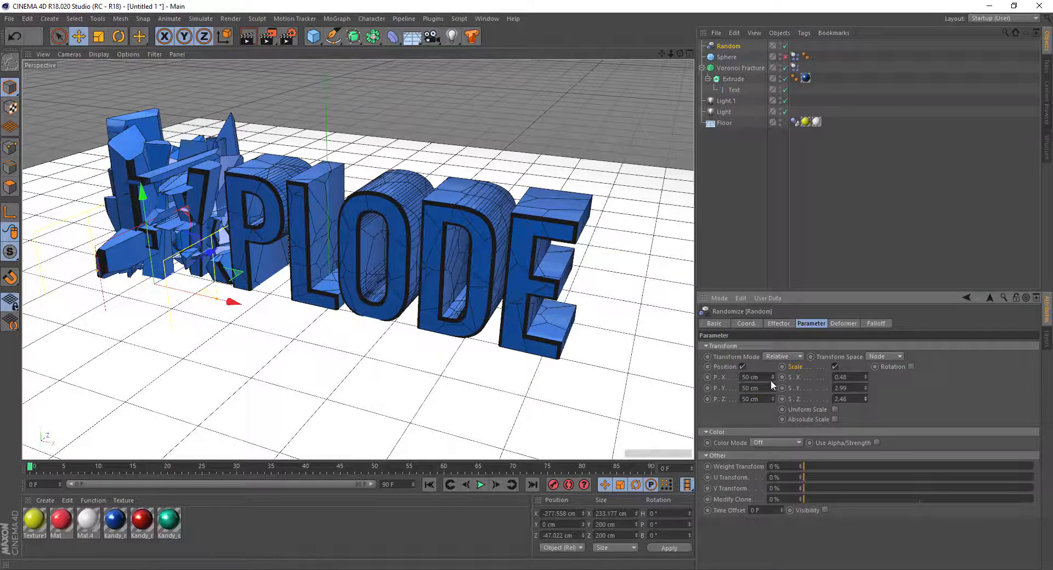
Step: Set the effector's position variation to X 134, Y -2 and Z 82 cm, and shift it to about X -315 cm
{"action": "mouse_move", "coordinate": [772, 376]}
{"action": "left_mouse_down"}
{"action": "mouse_move", "coordinate": [772, 359]}
{"action": "mouse_move", "coordinate": [772, 416]}
{"action": "mouse_move", "coordinate": [772, 393]}
{"action": "left_mouse_up"}
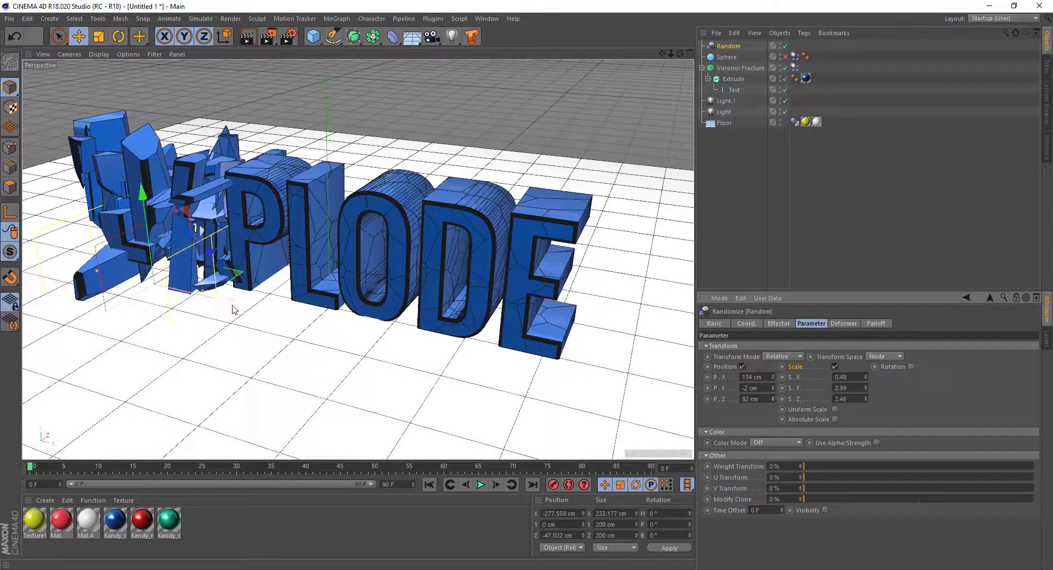
{"action": "left_click_drag", "start_coordinate": [233, 309], "coordinate": [181, 357]}
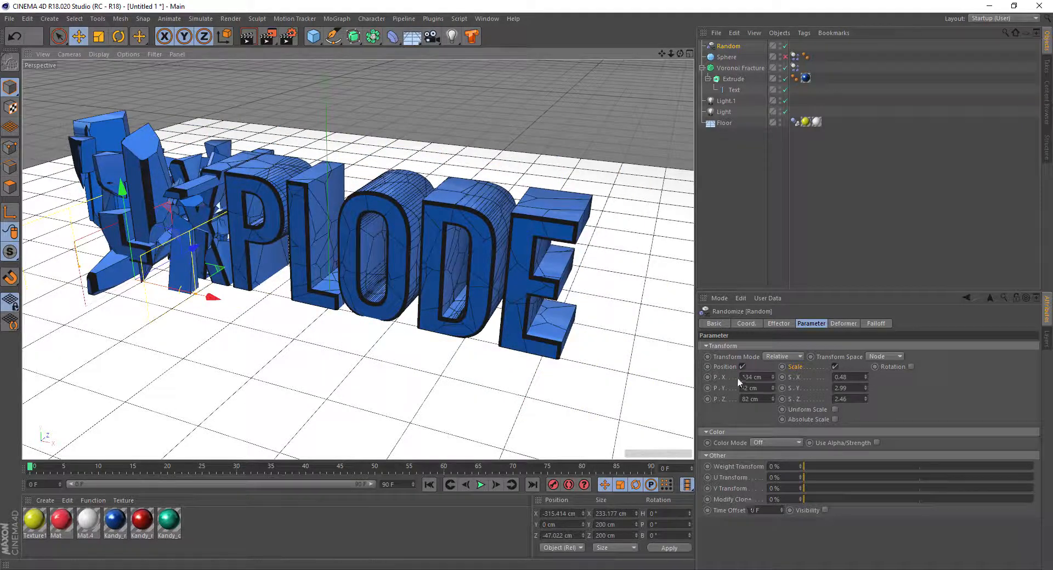
Step: Set the X and Y position variation to 50 cm each and move the Random effector to about X -292 cm
{"action": "left_click_drag", "start_coordinate": [760, 389], "coordinate": [671, 384]}
{"action": "type", "text": "5050"}
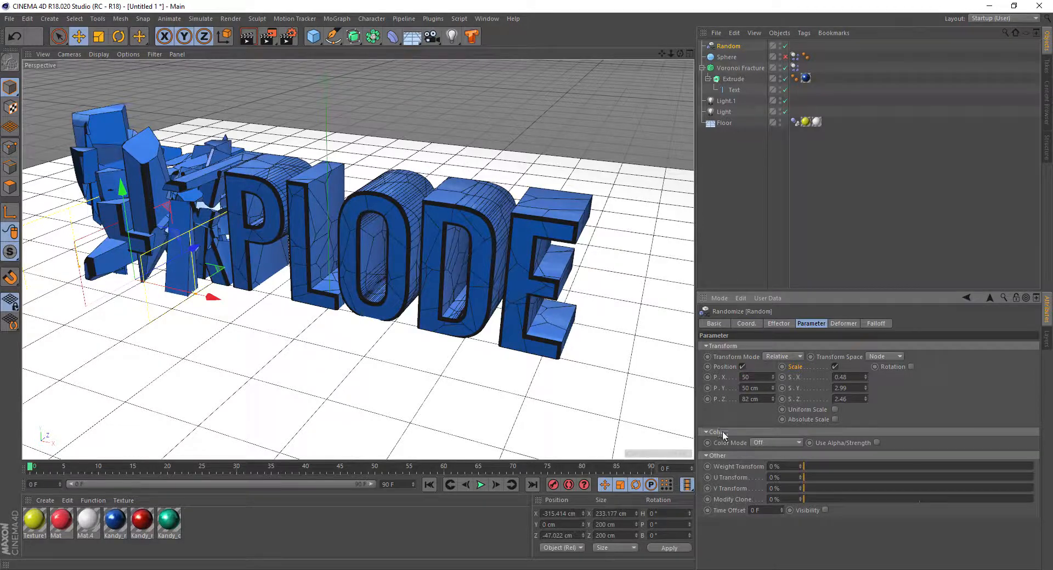
{"action": "key", "text": "Return"}
{"action": "mouse_move", "coordinate": [217, 300]}
{"action": "left_mouse_down"}
{"action": "mouse_move", "coordinate": [234, 306]}
{"action": "mouse_move", "coordinate": [226, 300]}
{"action": "left_mouse_up"}
Step: Set the Y and Z scale variation to 0 and move the Random effector to about X -205 cm
{"action": "double_click", "coordinate": [852, 400]}
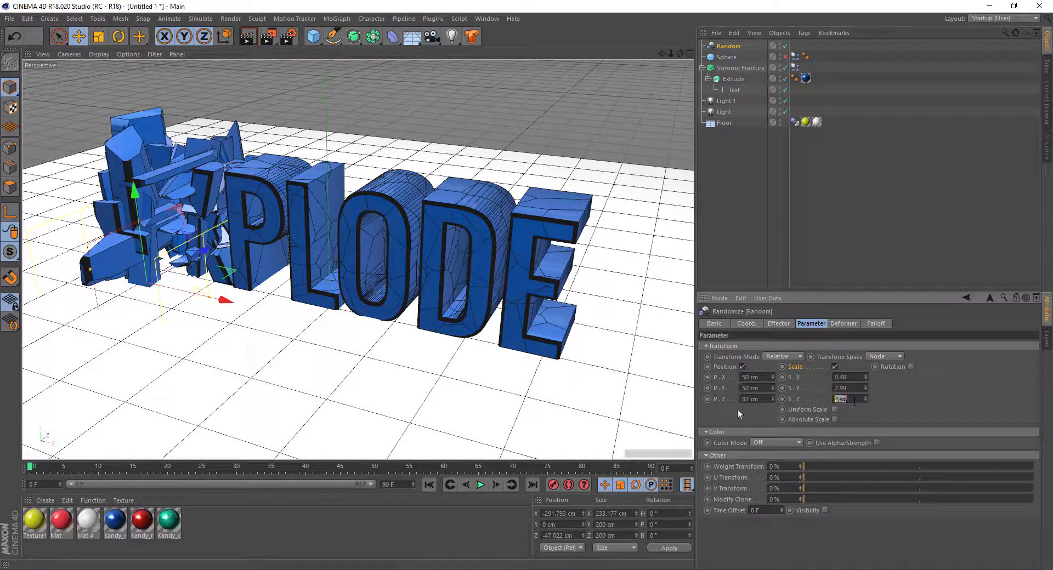
{"action": "double_click", "coordinate": [853, 388]}
{"action": "type", "text": "0"}
{"action": "key", "text": "Return"}
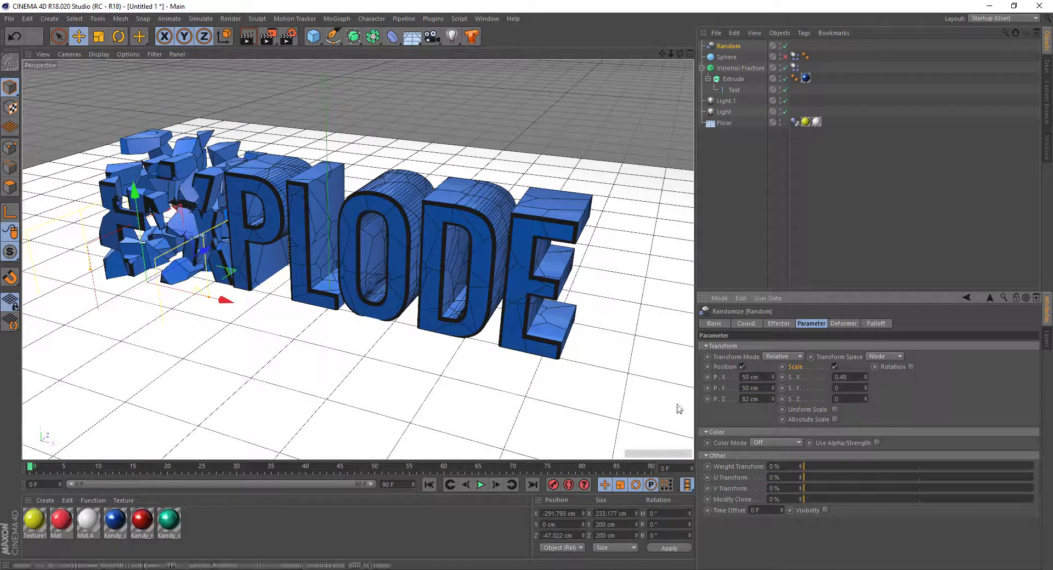
{"action": "left_click_drag", "start_coordinate": [229, 301], "coordinate": [280, 313]}
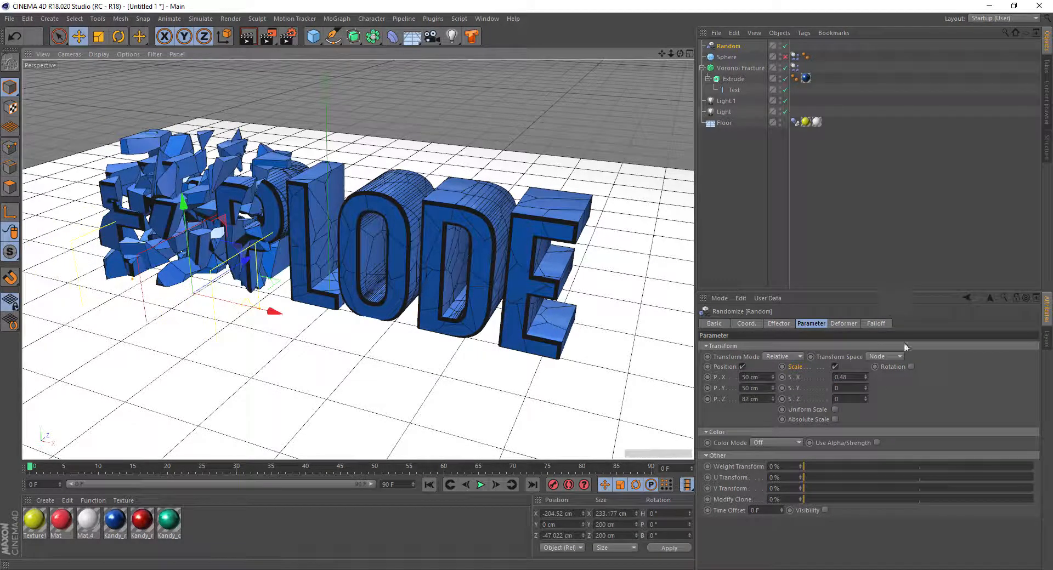
Step: Enable rotation variation with H 45°, P 109° and B 188°, and move the Random effector clear of the text to about X -462 cm
{"action": "left_click", "coordinate": [911, 367]}
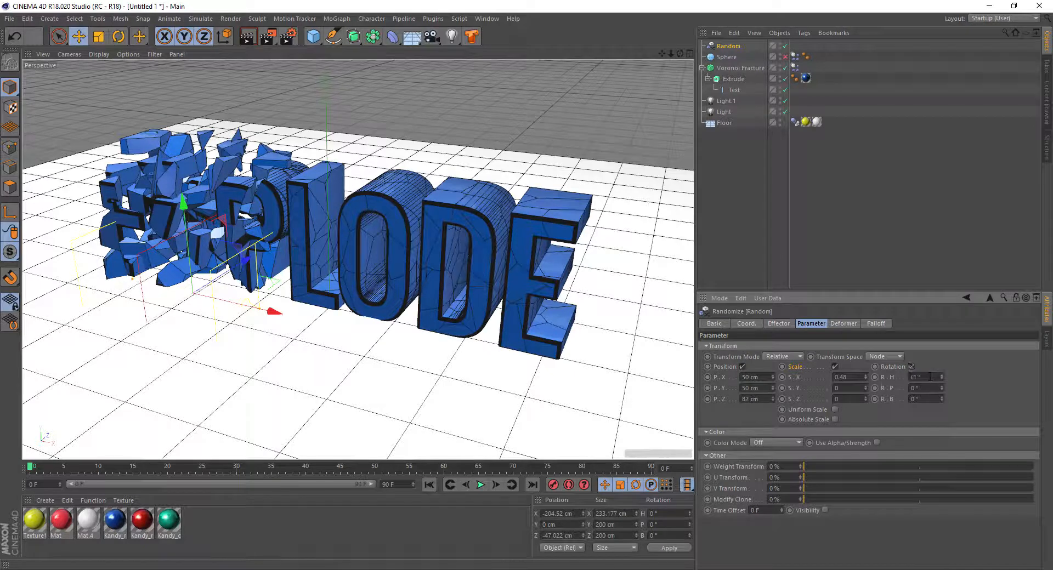
{"action": "type", "text": "43"}
{"action": "key", "text": "Return"}
{"action": "left_click_drag", "start_coordinate": [943, 389], "coordinate": [998, 399]}
{"action": "left_click_drag", "start_coordinate": [275, 311], "coordinate": [134, 284]}
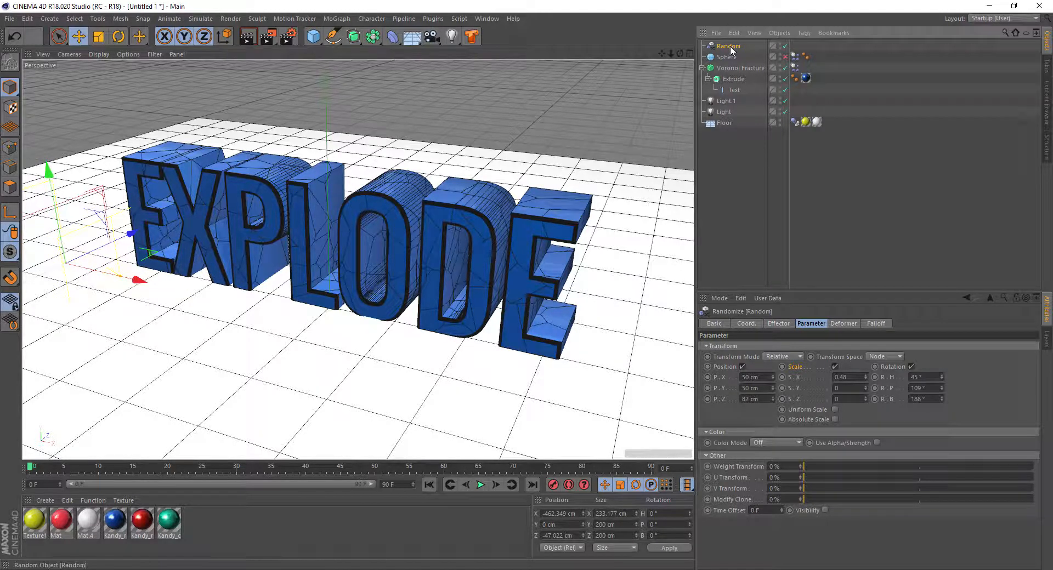
Step: Keyframe the Random effector's position at frame 0, and at frame 60 with it moved past the text to about X 457 cm
{"action": "left_click", "coordinate": [757, 325]}
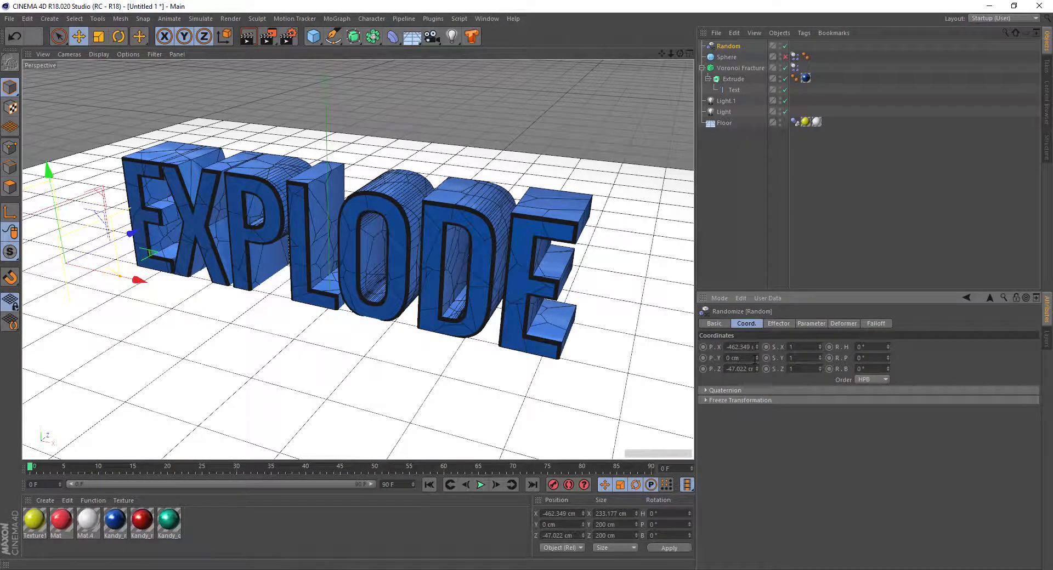
{"action": "left_click", "coordinate": [551, 487]}
{"action": "left_click_drag", "start_coordinate": [31, 468], "coordinate": [254, 464]}
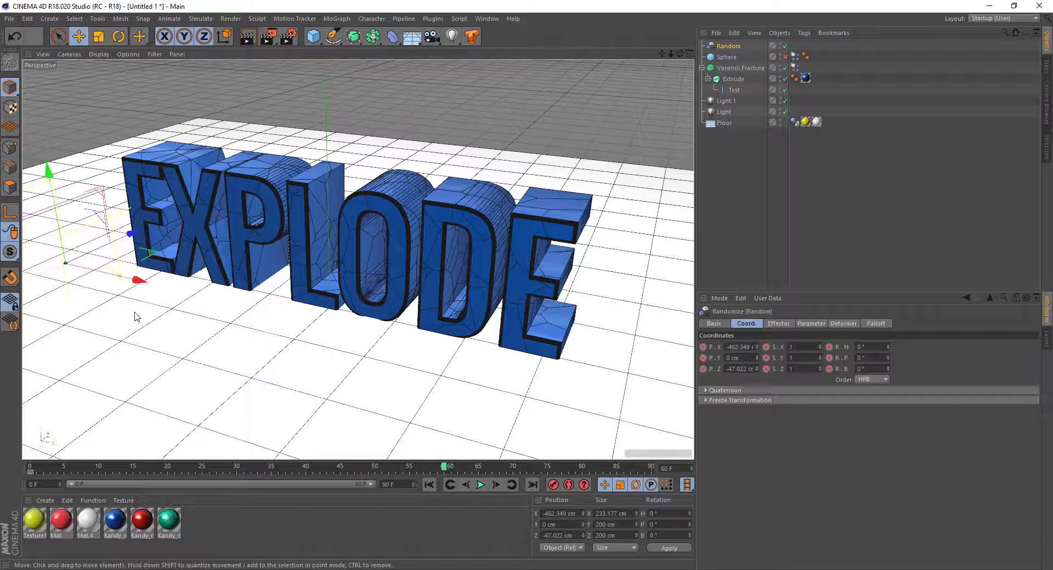
{"action": "left_click_drag", "start_coordinate": [136, 282], "coordinate": [685, 409]}
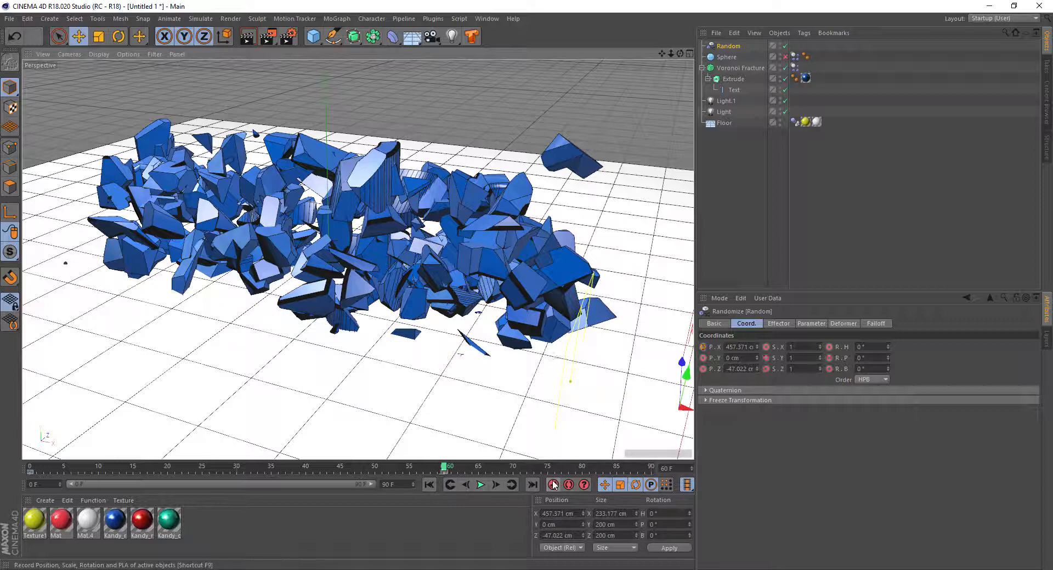
Step: Play the effector animation from the first frame, replay it up to frame 28 and render a preview of the view
{"action": "left_click", "coordinate": [431, 486]}
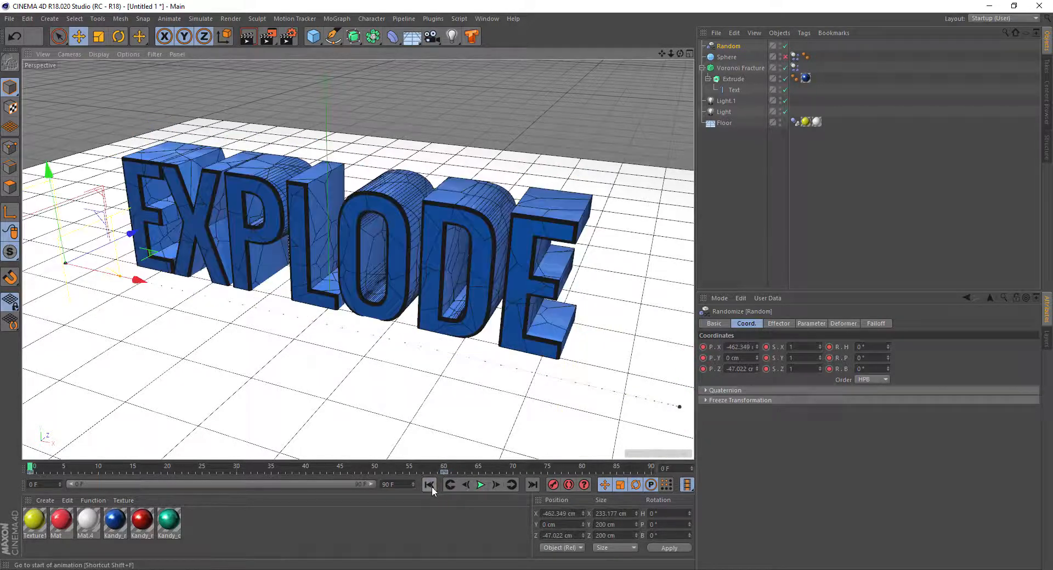
{"action": "left_click", "coordinate": [480, 484]}
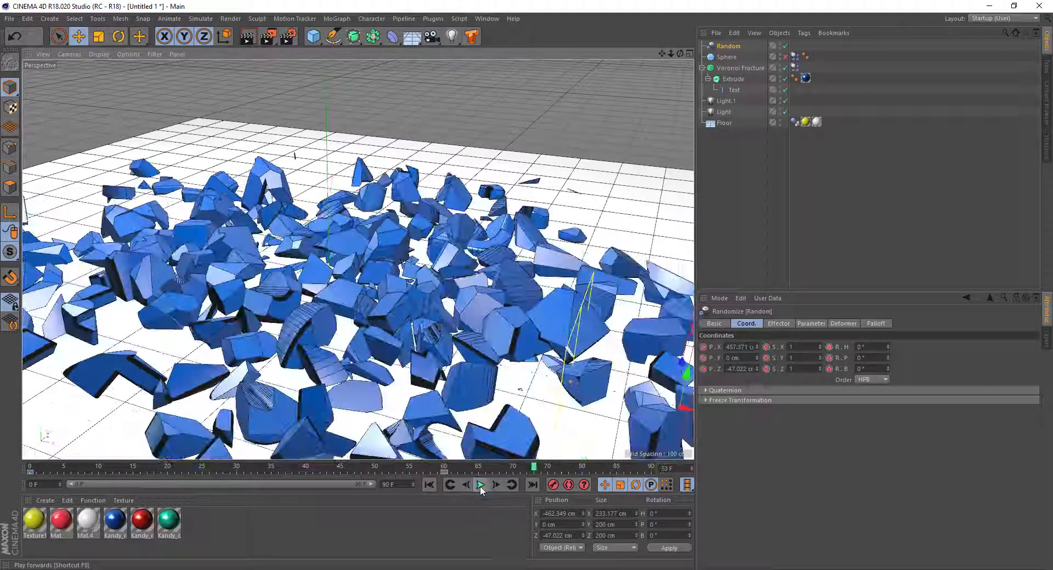
{"action": "left_click", "coordinate": [430, 484]}
{"action": "left_click", "coordinate": [481, 485]}
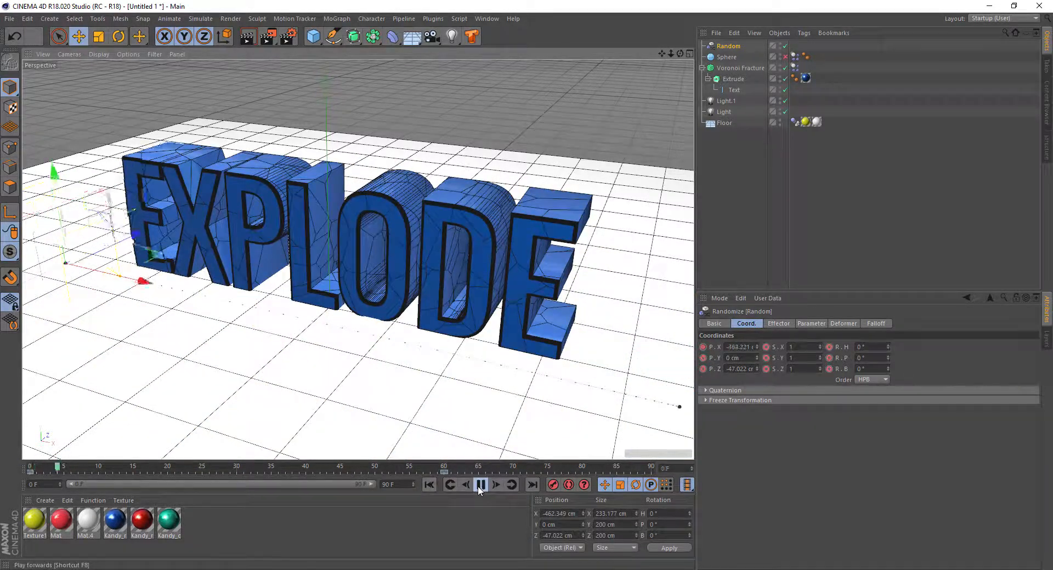
{"action": "left_click", "coordinate": [247, 35]}
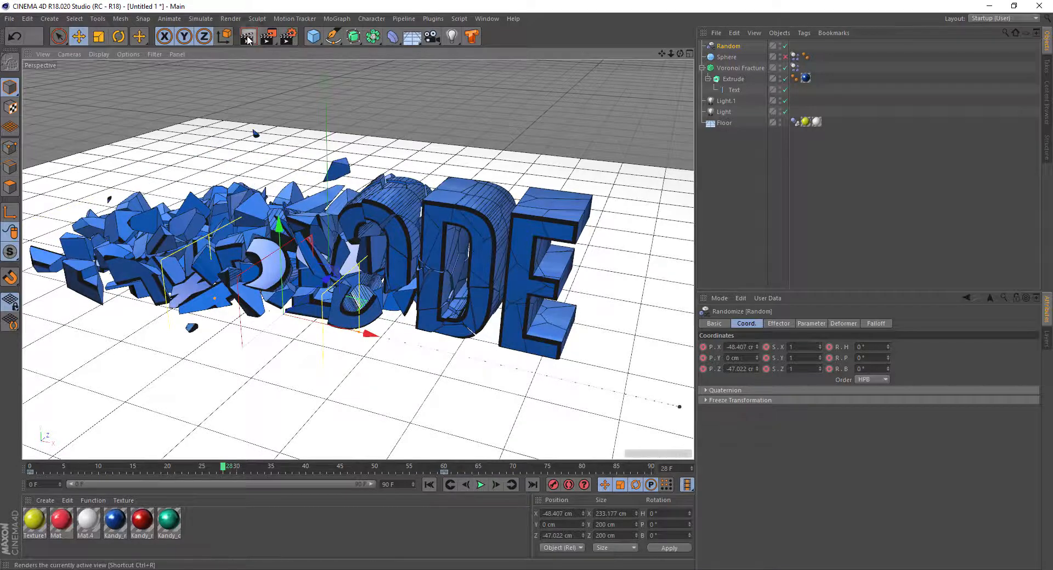